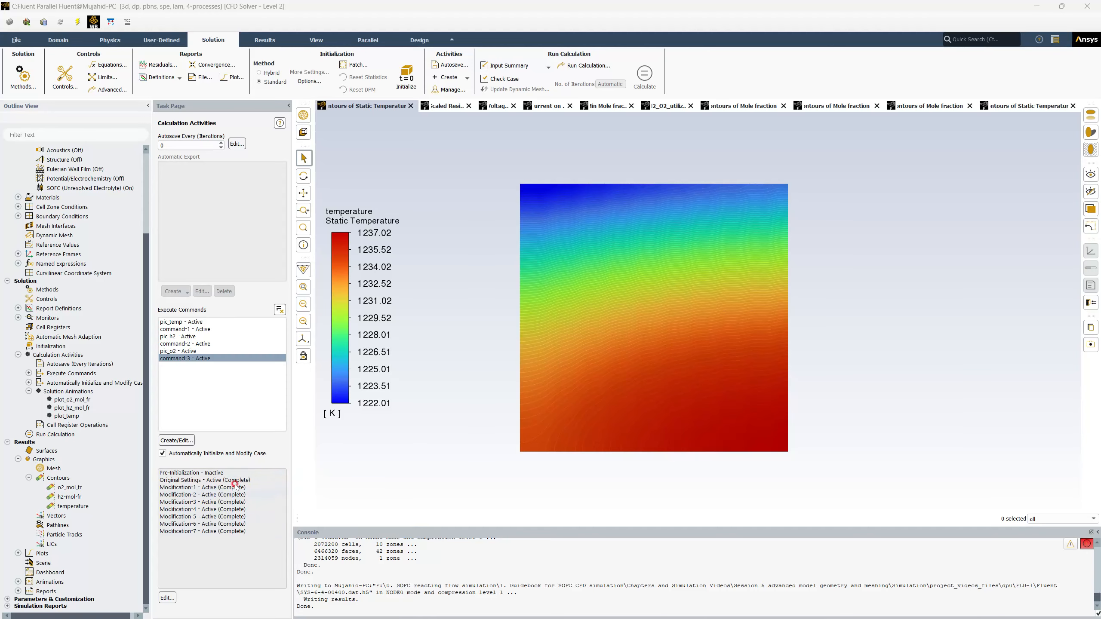
Open the Case Modification Manager and inspect the commands defined for Original Settings and Modification-1 through Modification-3.
click(168, 598)
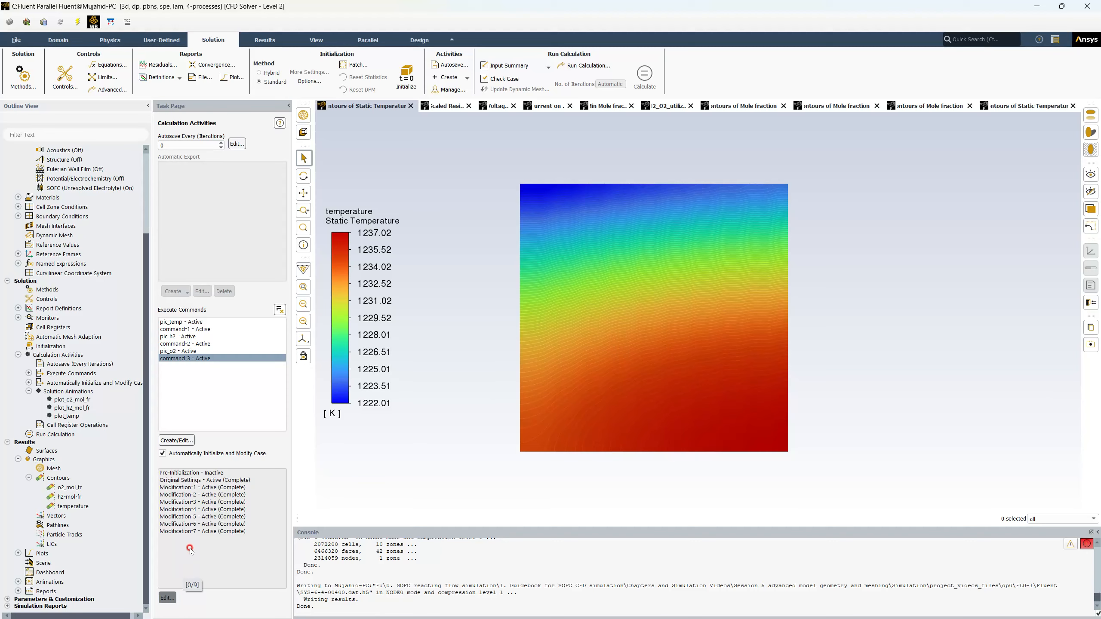
click(167, 597)
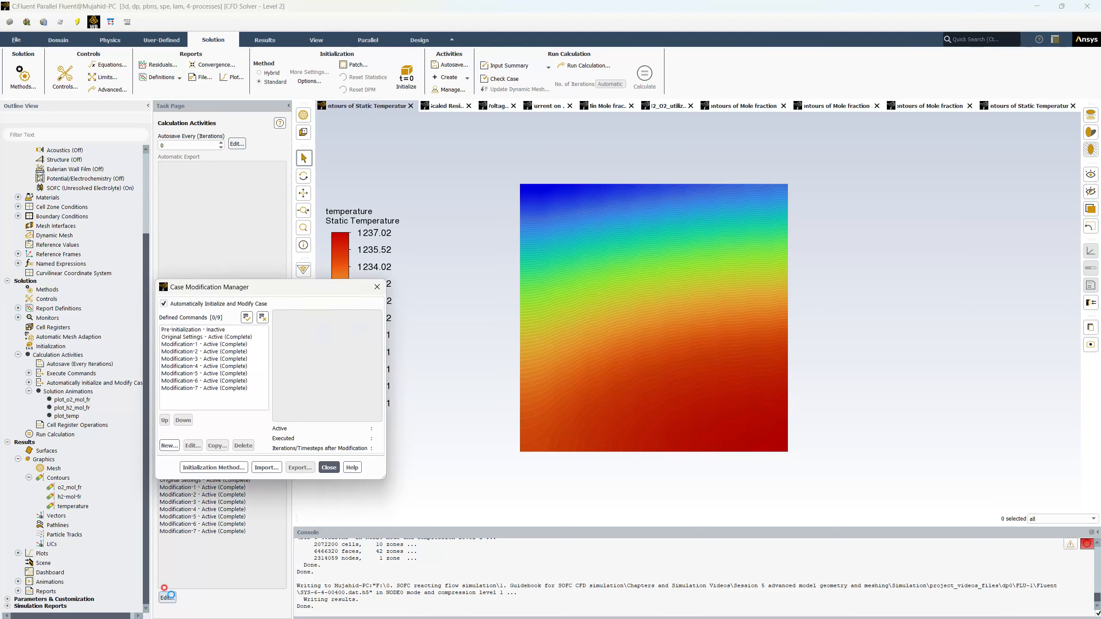
click(214, 337)
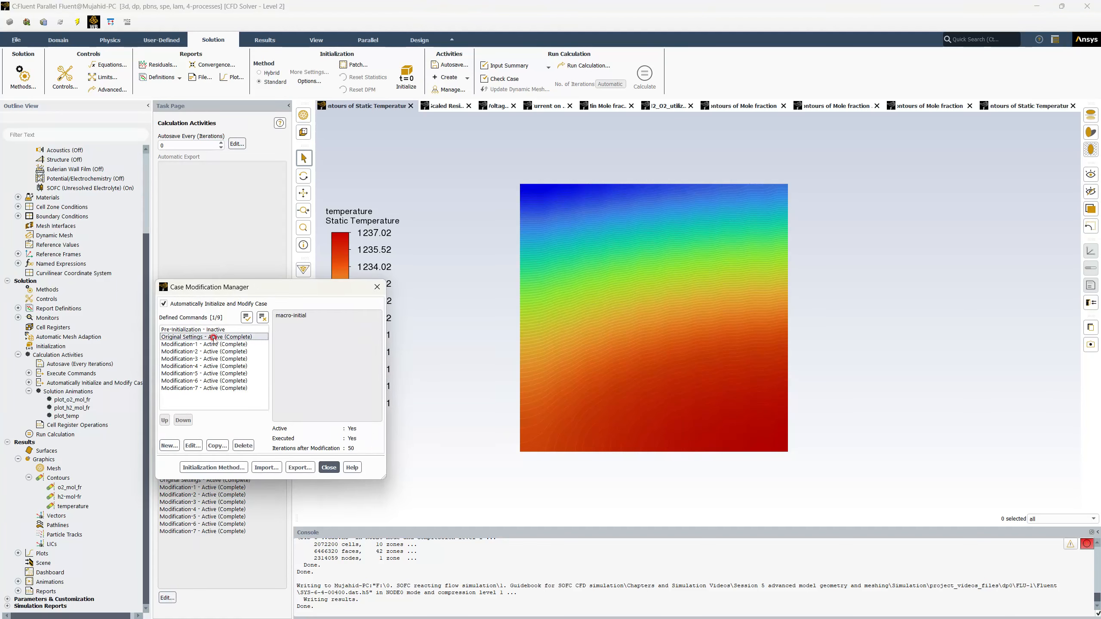
ctrl+click(212, 344)
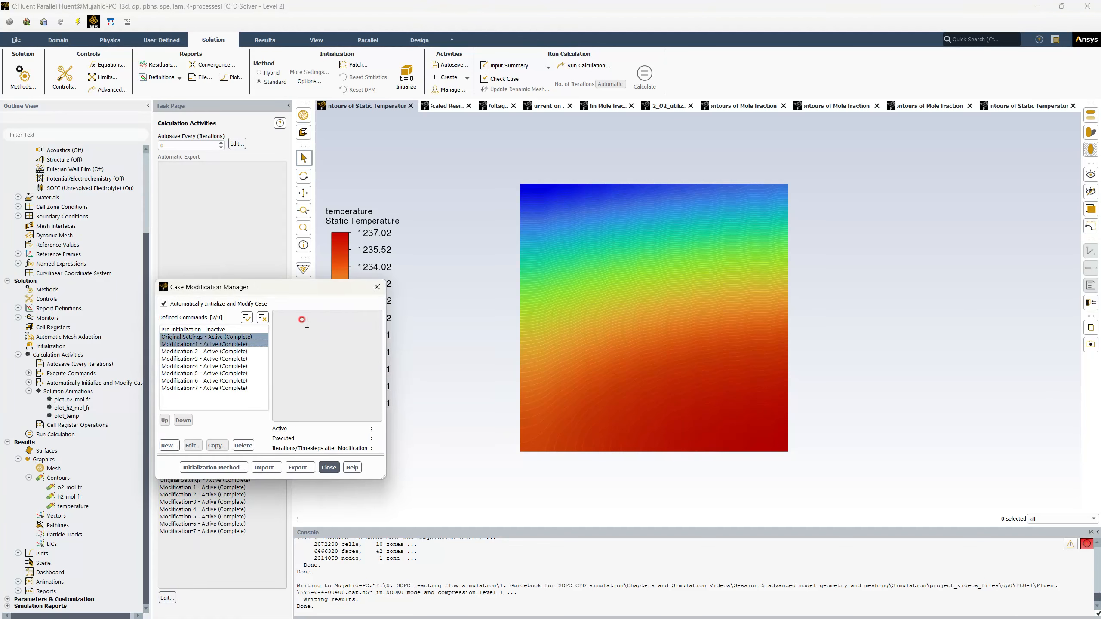
click(206, 345)
click(201, 351)
click(201, 352)
click(201, 359)
click(199, 360)
Inspect the macros assigned to Modification-4 through Modification-7, then close the Case Modification Manager.
click(200, 366)
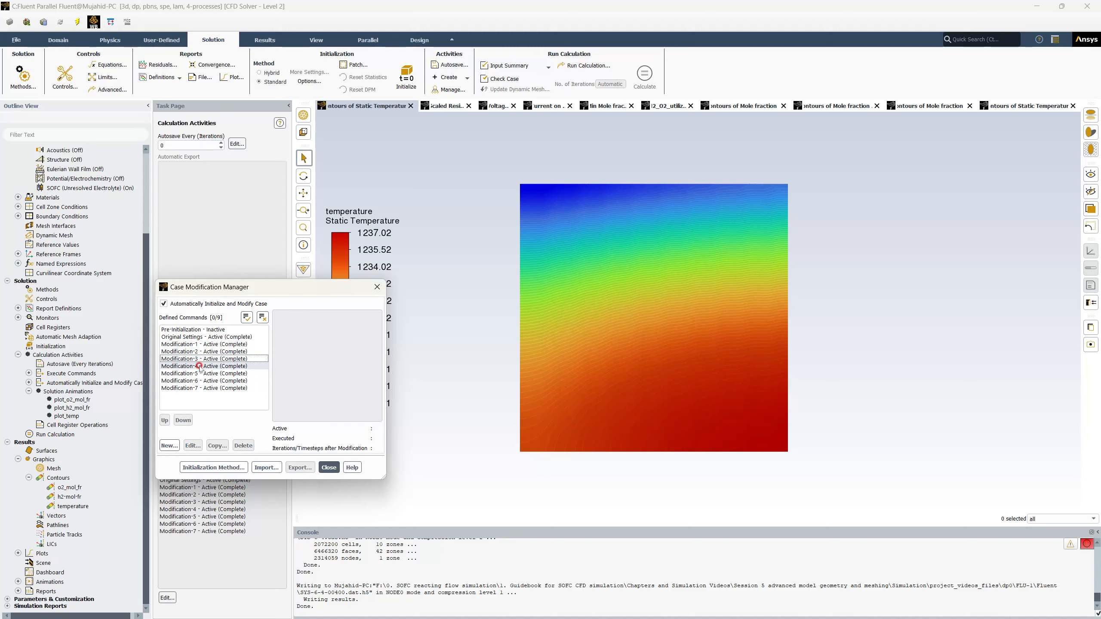
click(199, 367)
click(198, 375)
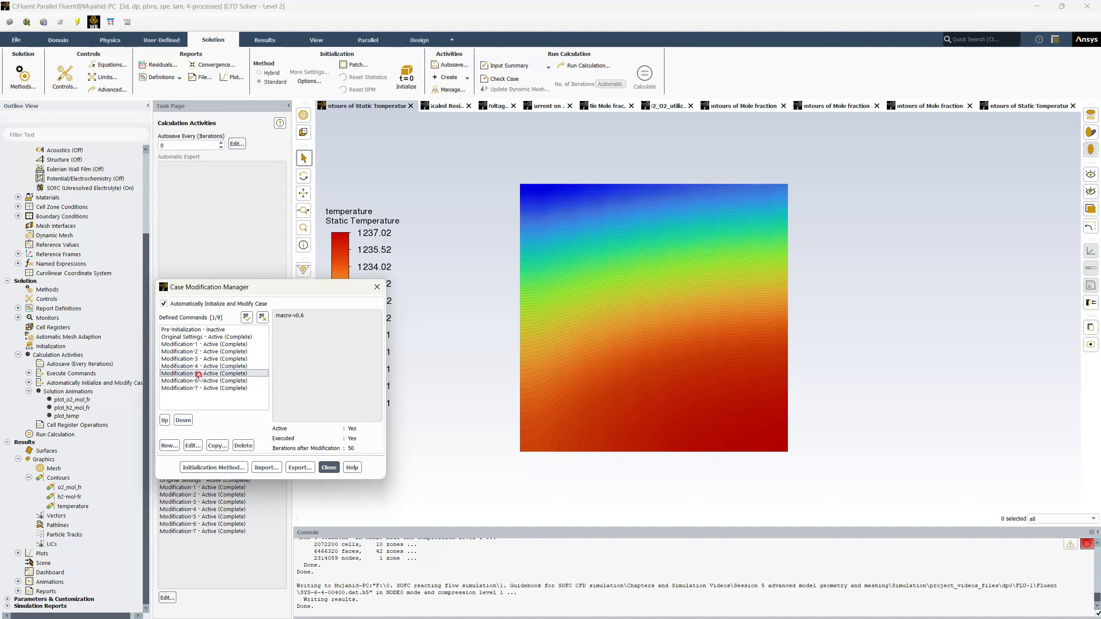
click(198, 380)
click(199, 381)
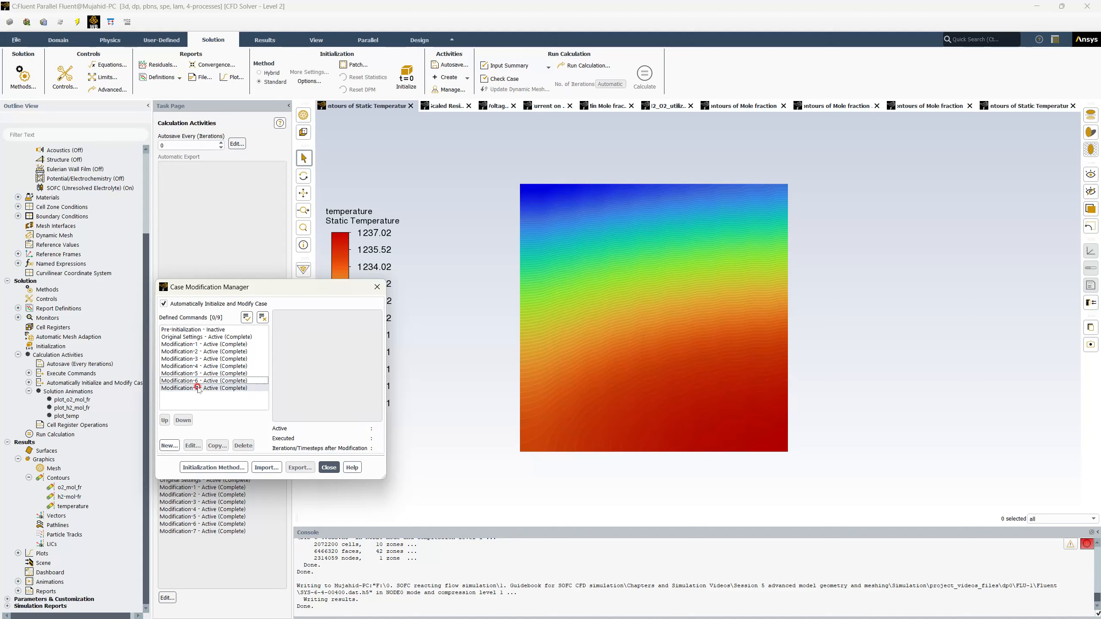
click(199, 389)
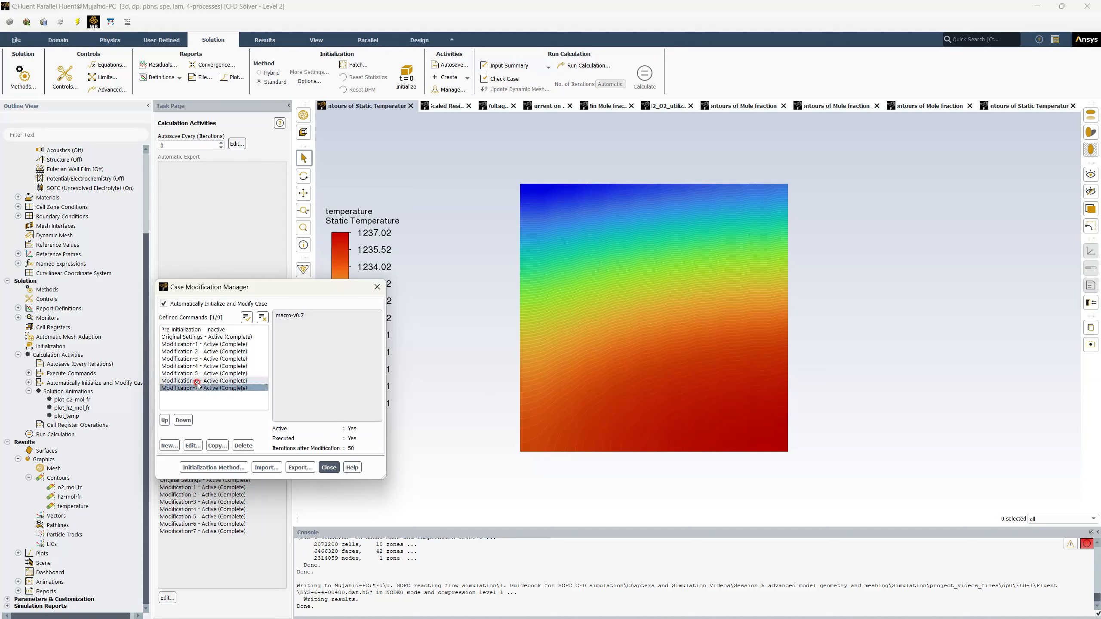
click(277, 318)
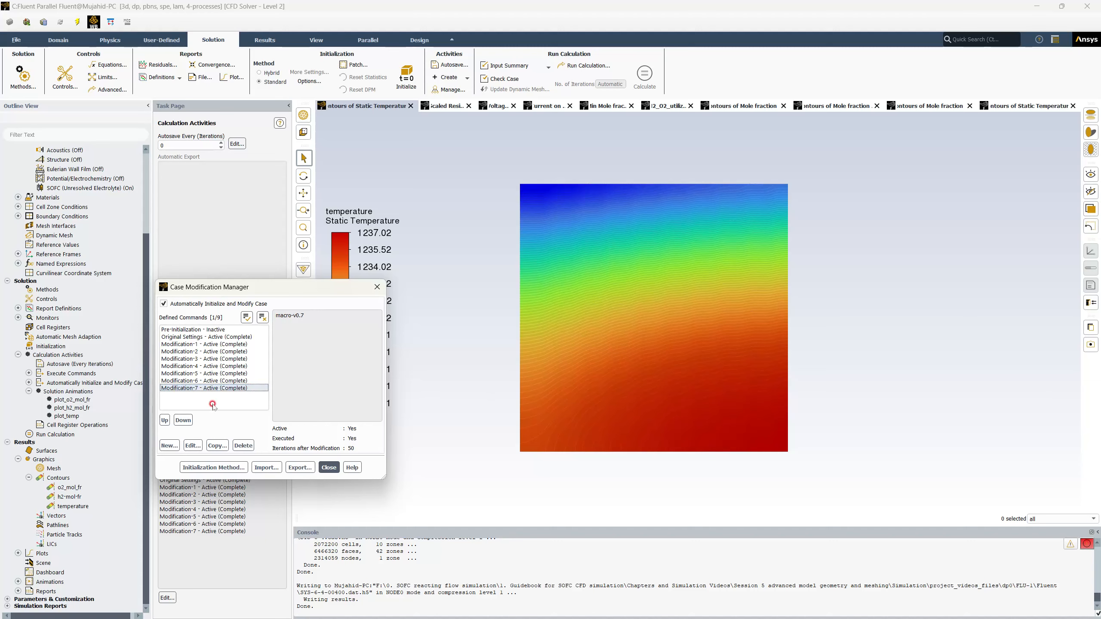
click(327, 467)
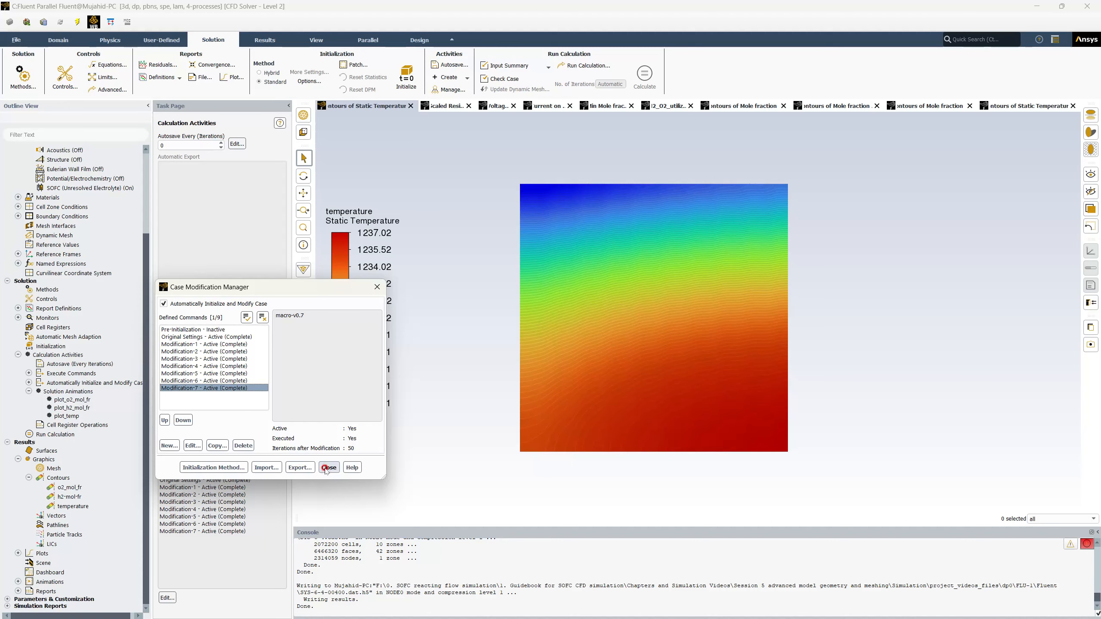
click(328, 467)
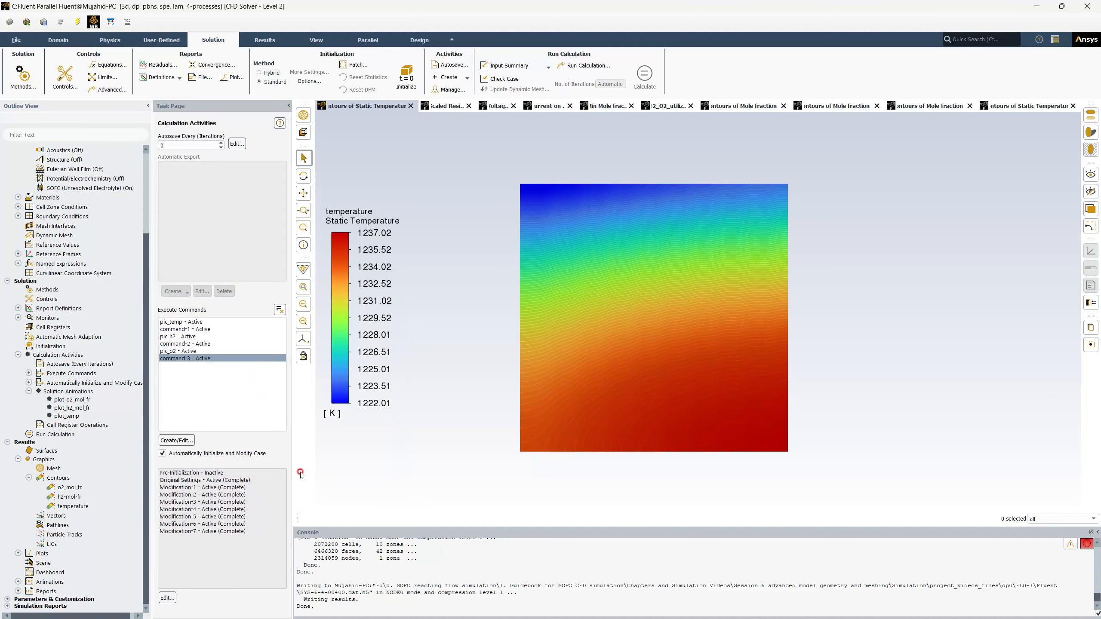
Show the cell voltage monitor plot and probe its values at the successive voltage steps and the final one.
mouse_move(363, 305)
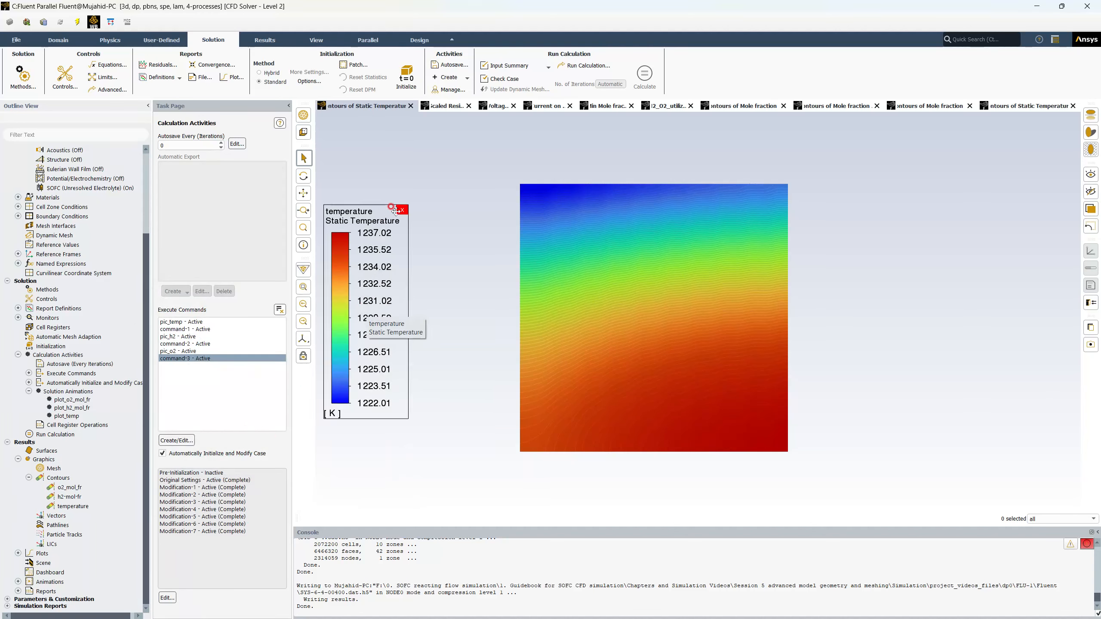
click(495, 106)
click(433, 183)
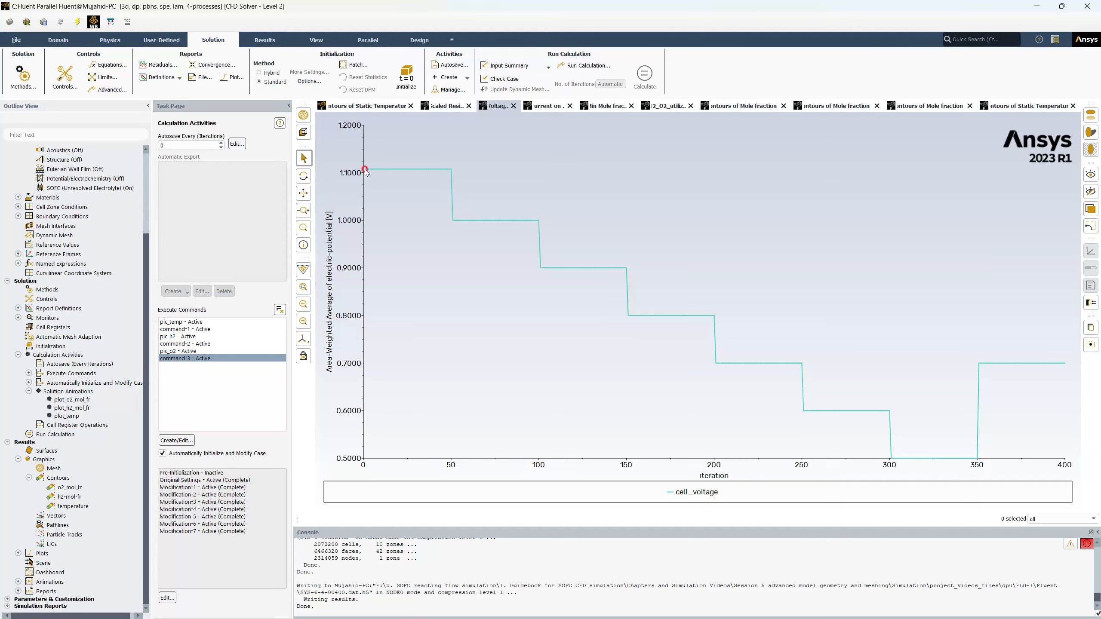
mouse_move(453, 175)
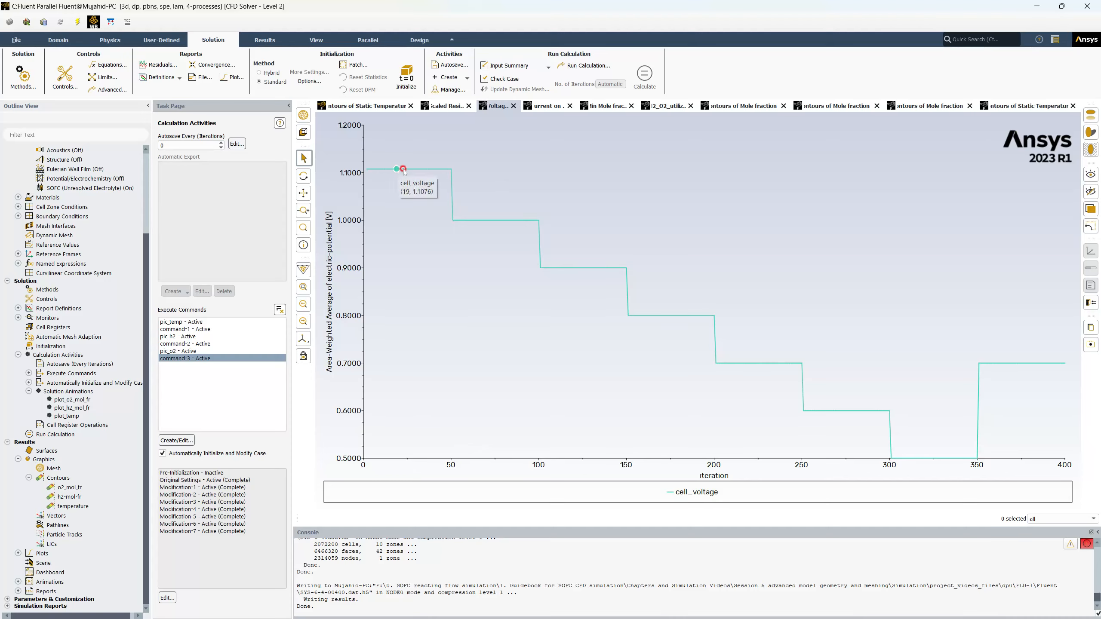
mouse_move(398, 169)
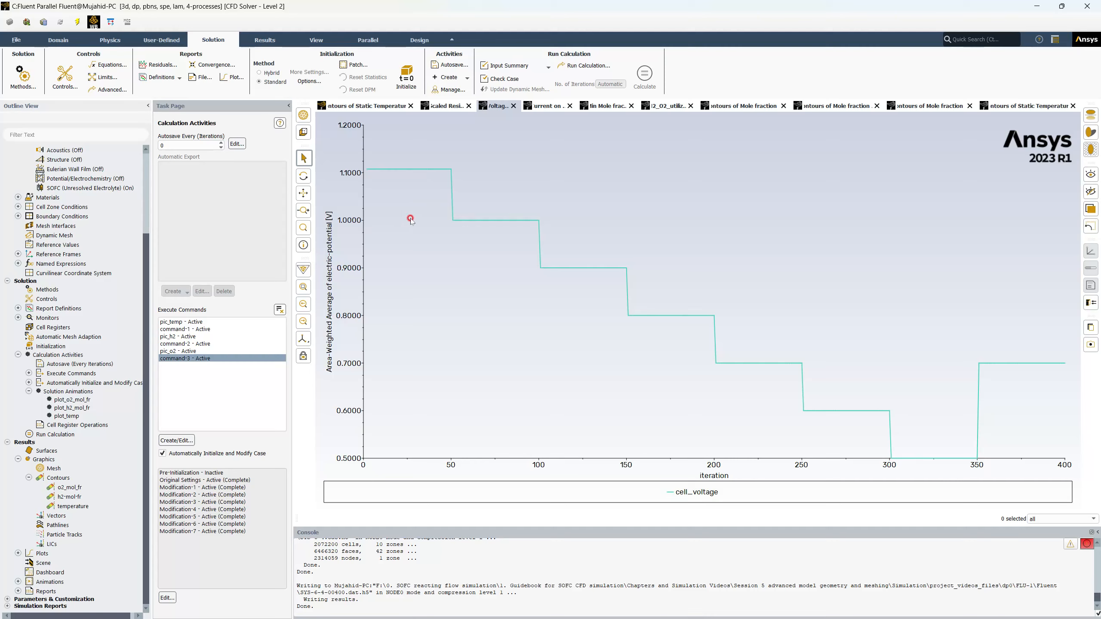
mouse_move(455, 220)
mouse_move(1027, 364)
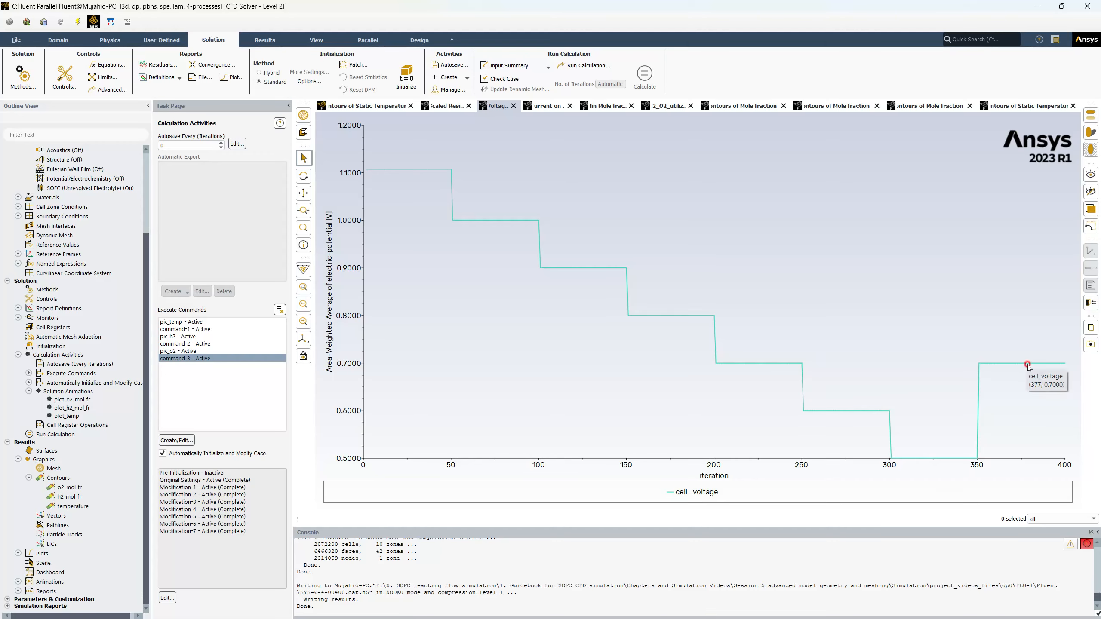
Show the scaled residuals plot and examine how the continuity curve converges after each case modification.
click(441, 111)
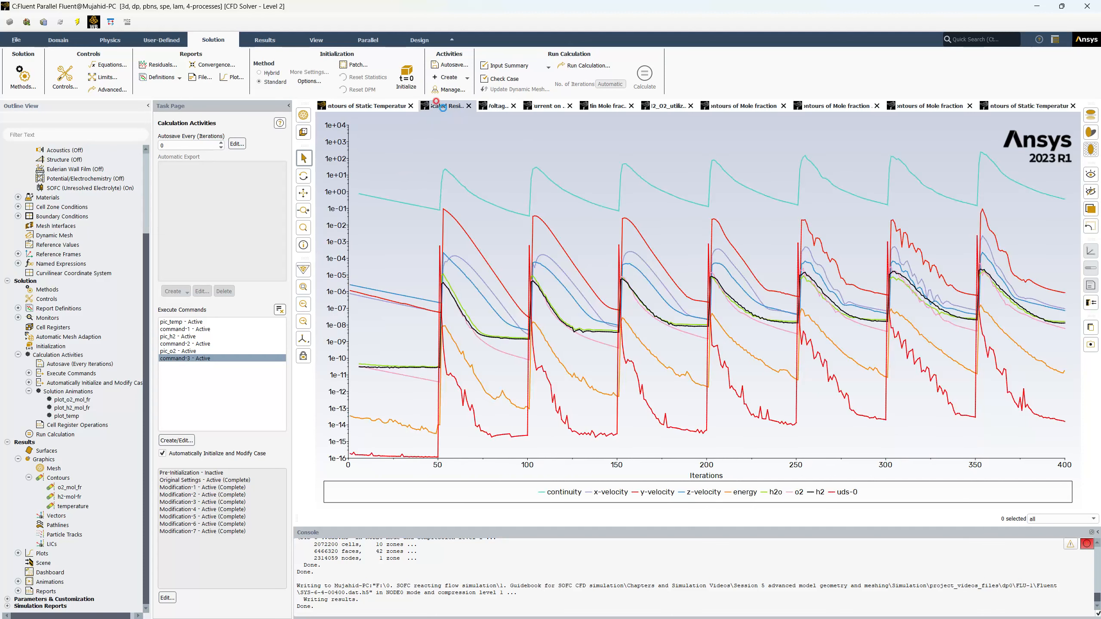
mouse_move(352, 195)
mouse_move(474, 193)
Show the cell current plot and probe the settled current-tap and voltage-tap values for several voltage steps.
click(547, 105)
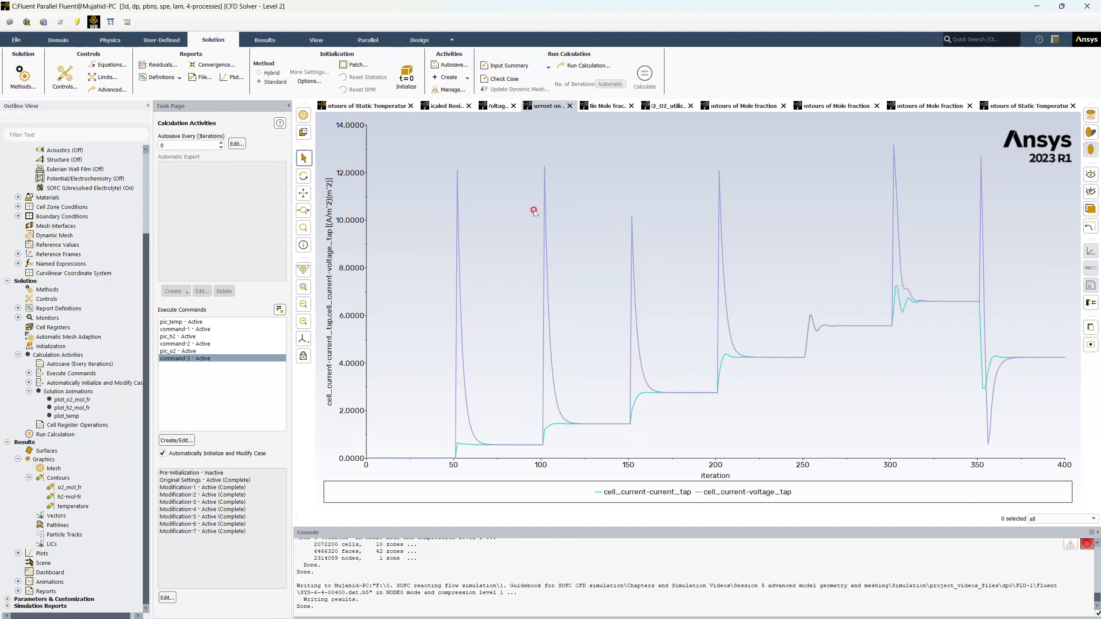
mouse_move(539, 445)
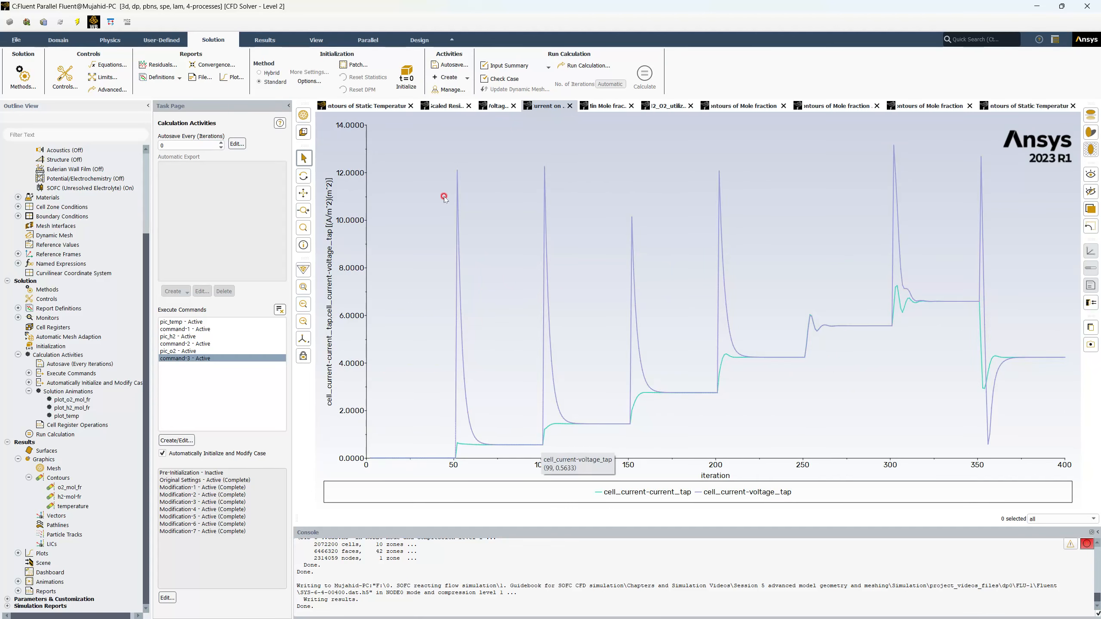
mouse_move(948, 305)
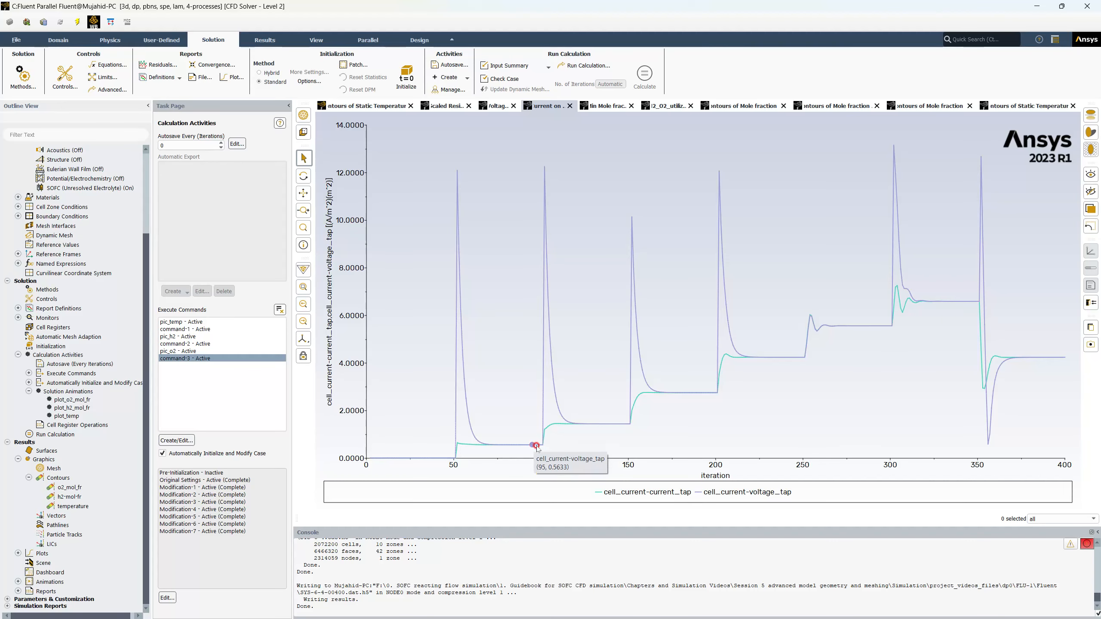
mouse_move(657, 421)
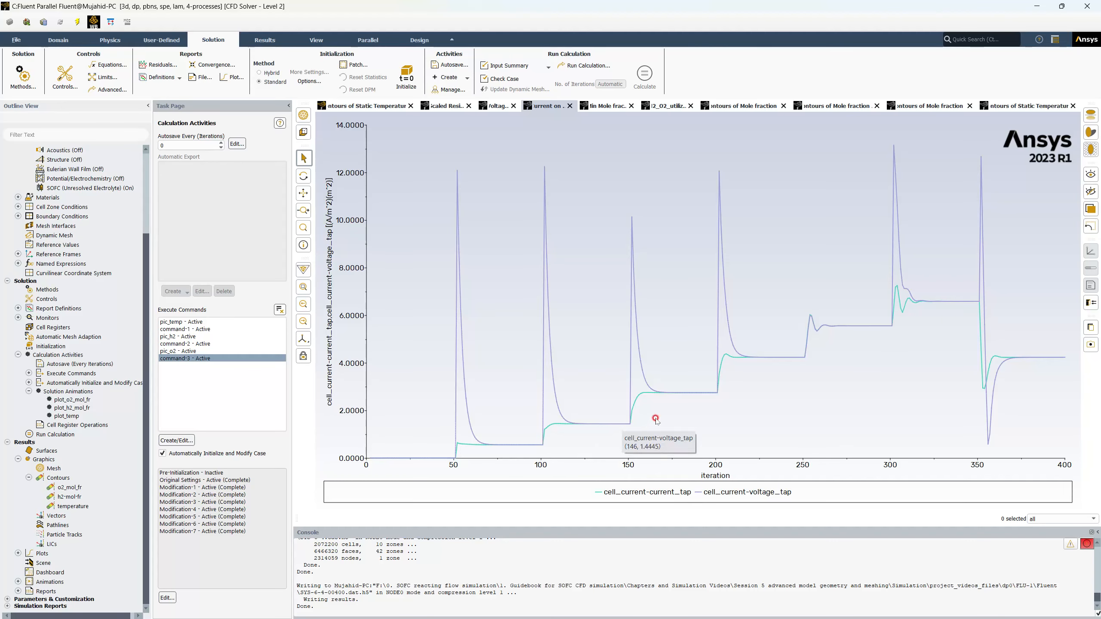
Review the history plots of minimum mole fractions, H2 and O2 utilization, and minimum and maximum electrode temperatures.
click(608, 106)
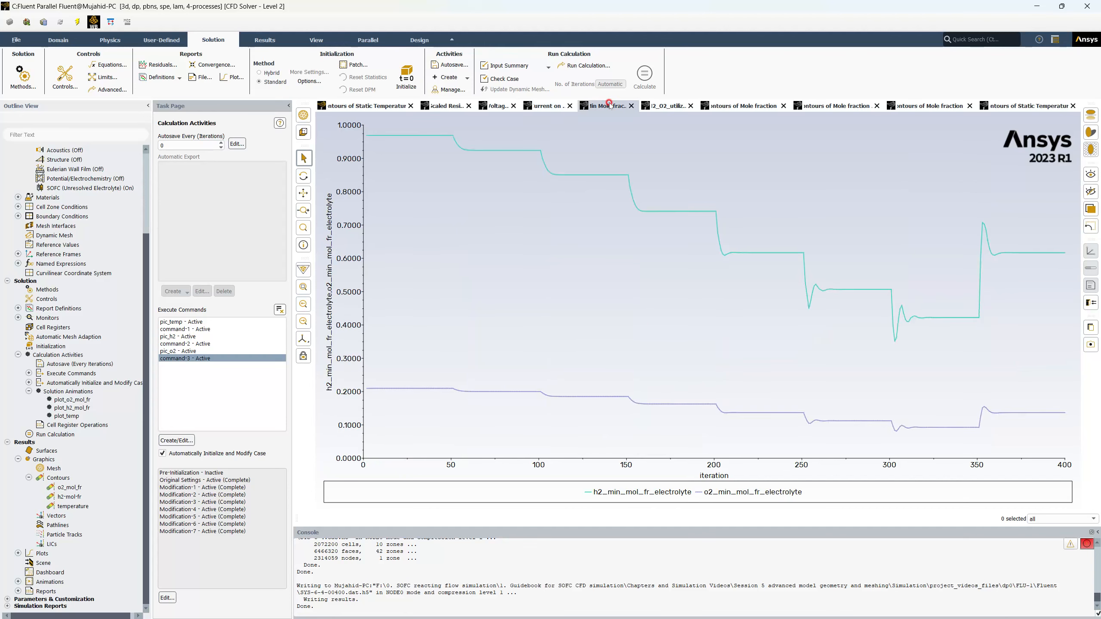
click(665, 105)
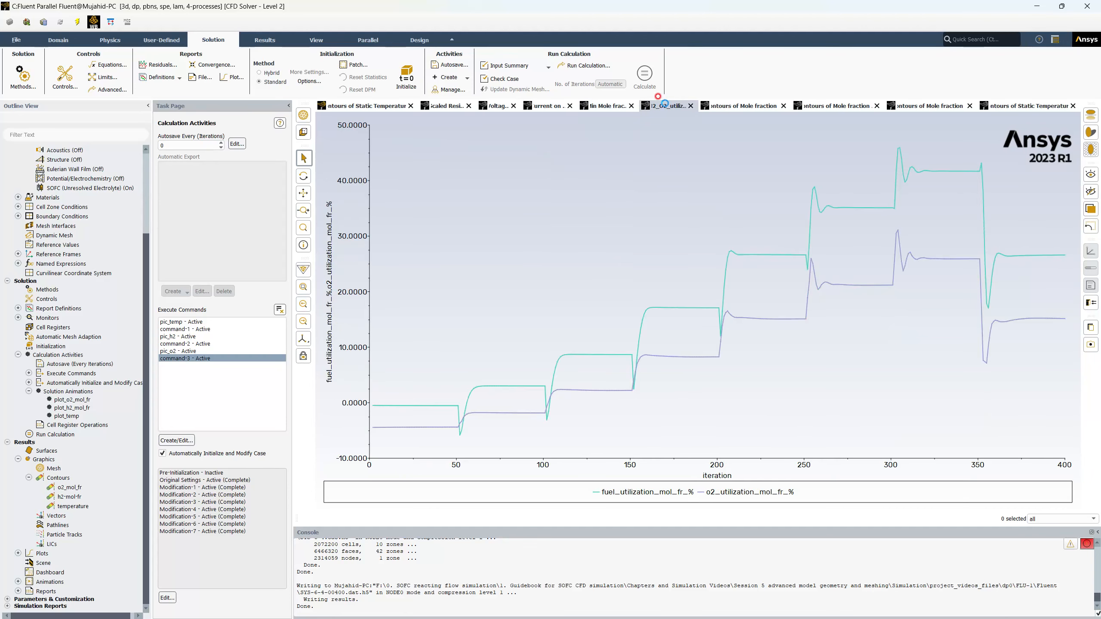
click(740, 107)
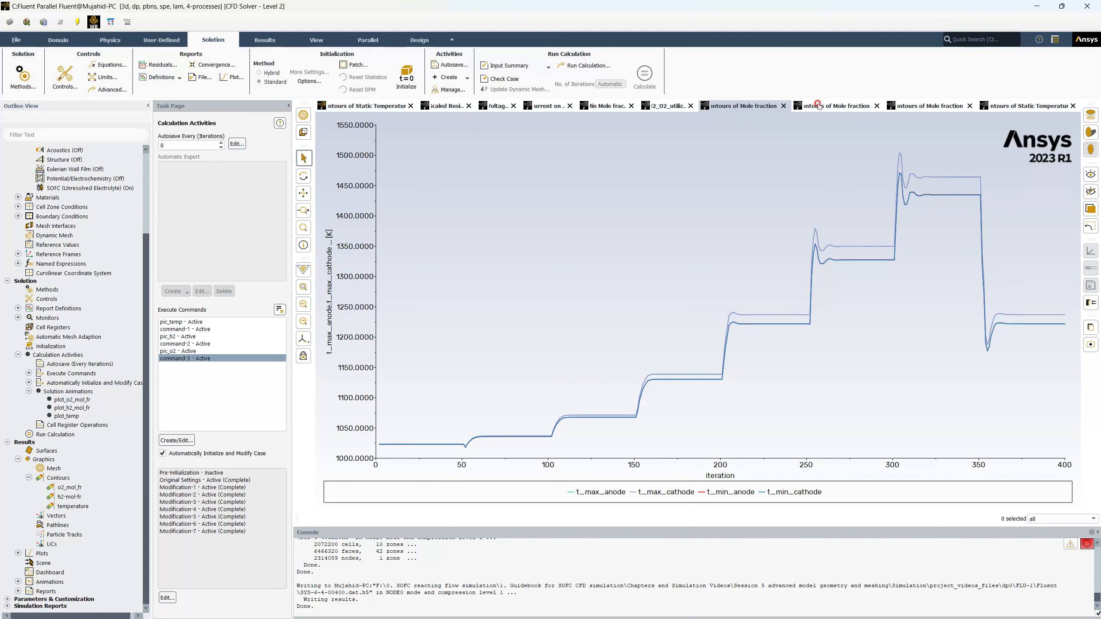
click(838, 106)
click(745, 109)
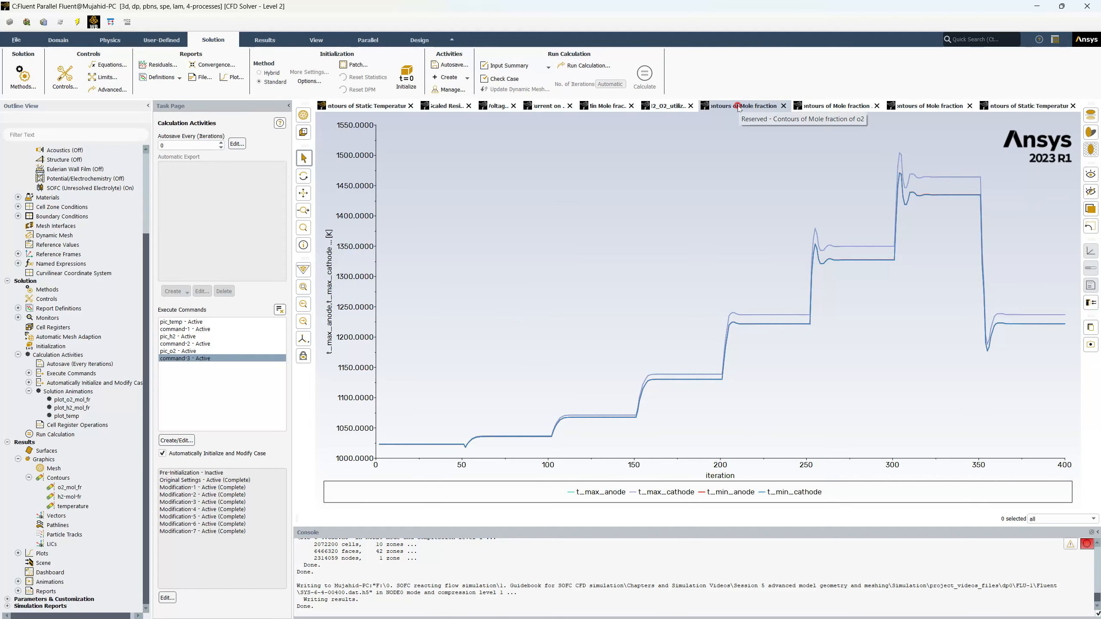
Review the mole fraction contours and both static temperature contour windows.
click(834, 106)
click(924, 108)
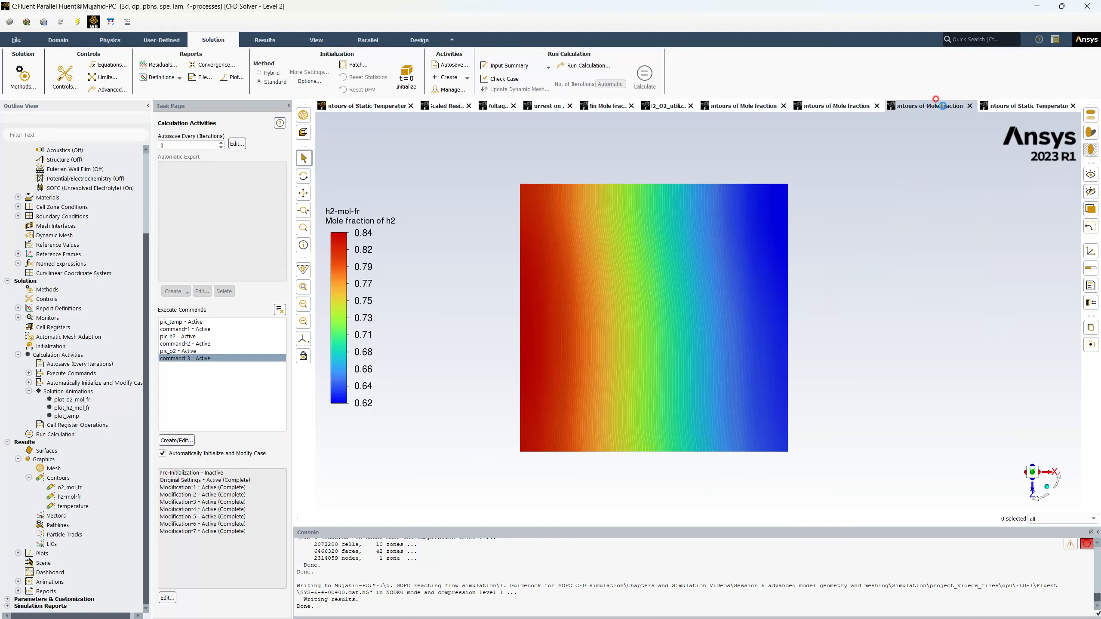
click(1001, 106)
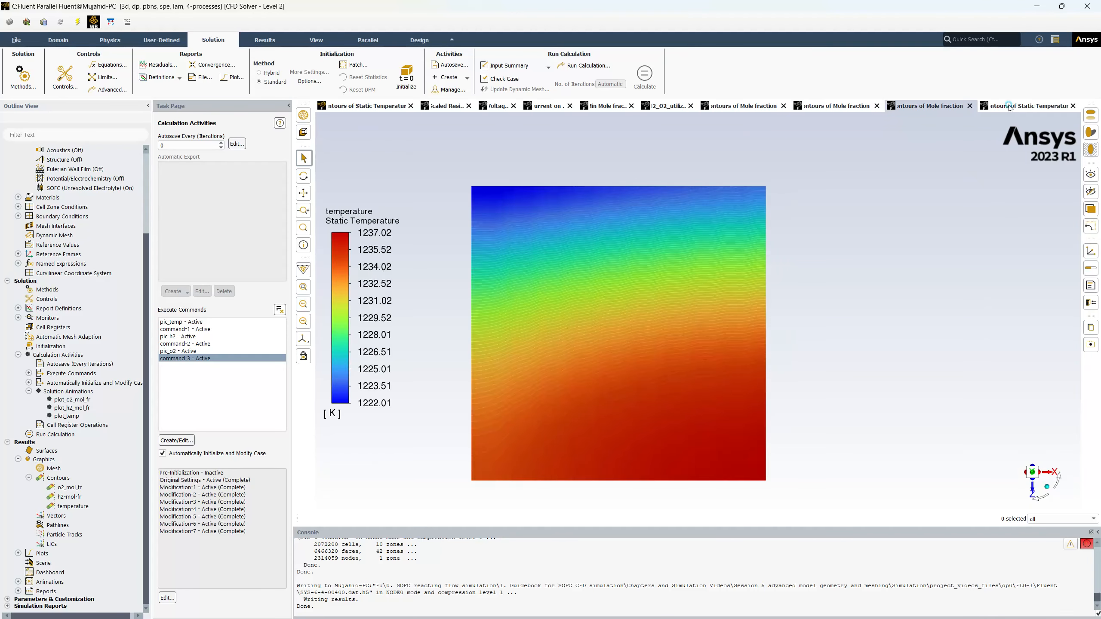
click(377, 110)
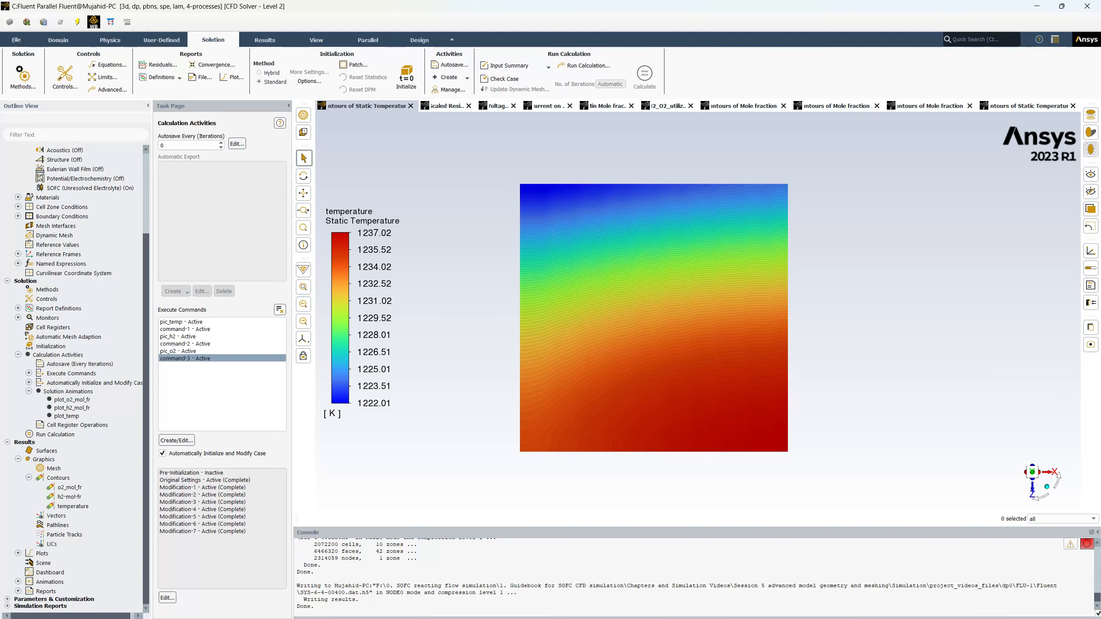
Switch to File Explorer and look through the saved H2 and O2 mole fraction contour images in the Fluent folder.
drag(0, 247, 644, 174)
scroll(577, 337, up, 10)
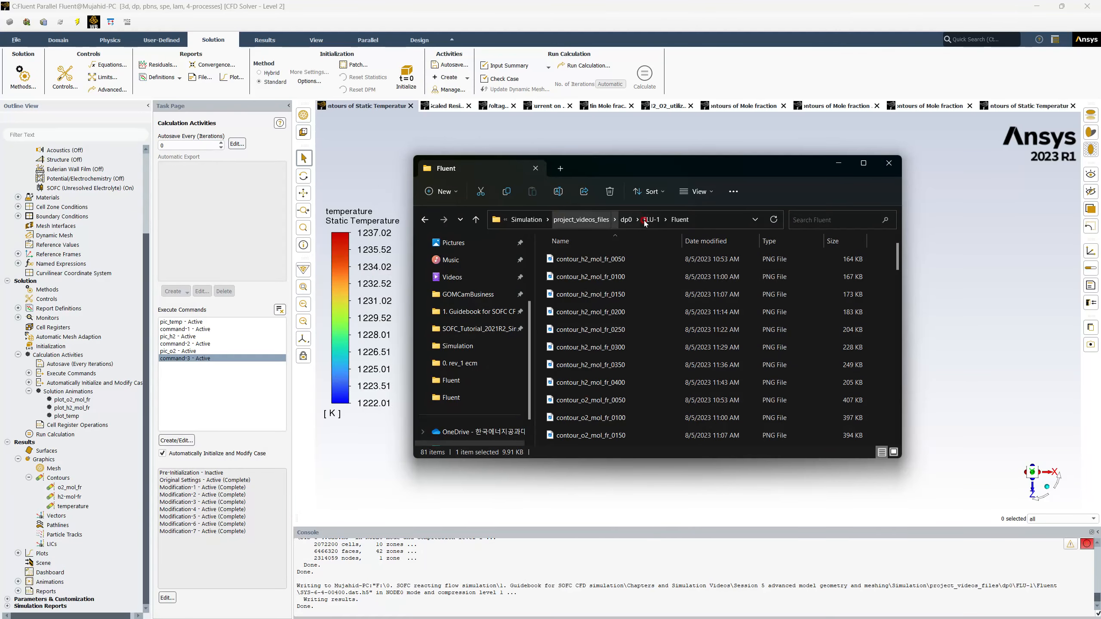
scroll(583, 286, down, 2)
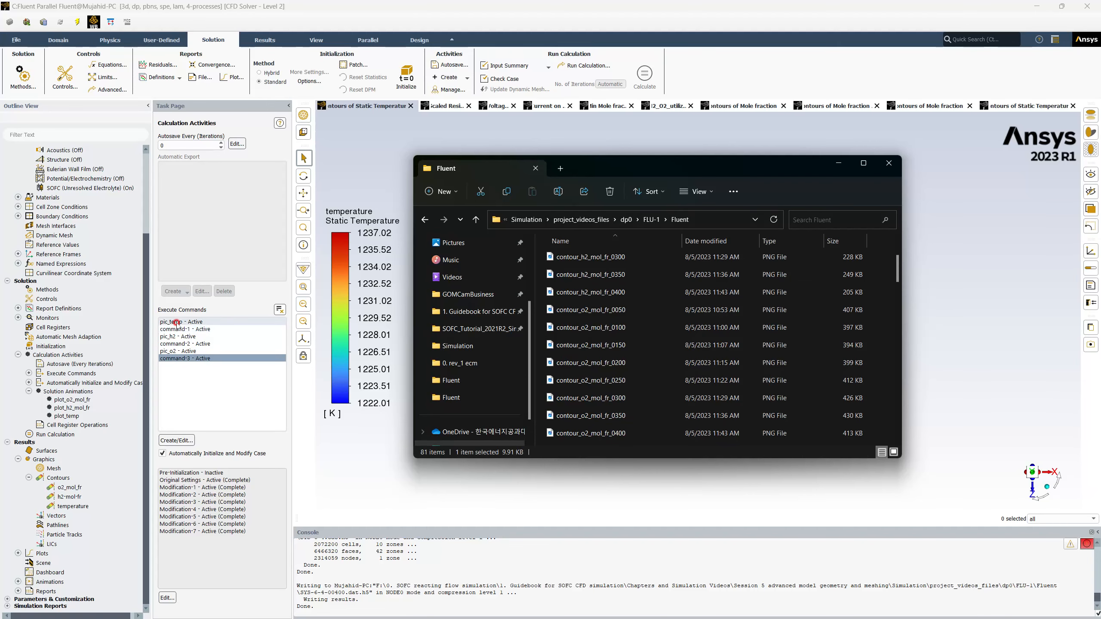
Inspect the pic_temp and command-1 execute commands that display and save the temperature contour, closing each without changes.
double_click(177, 323)
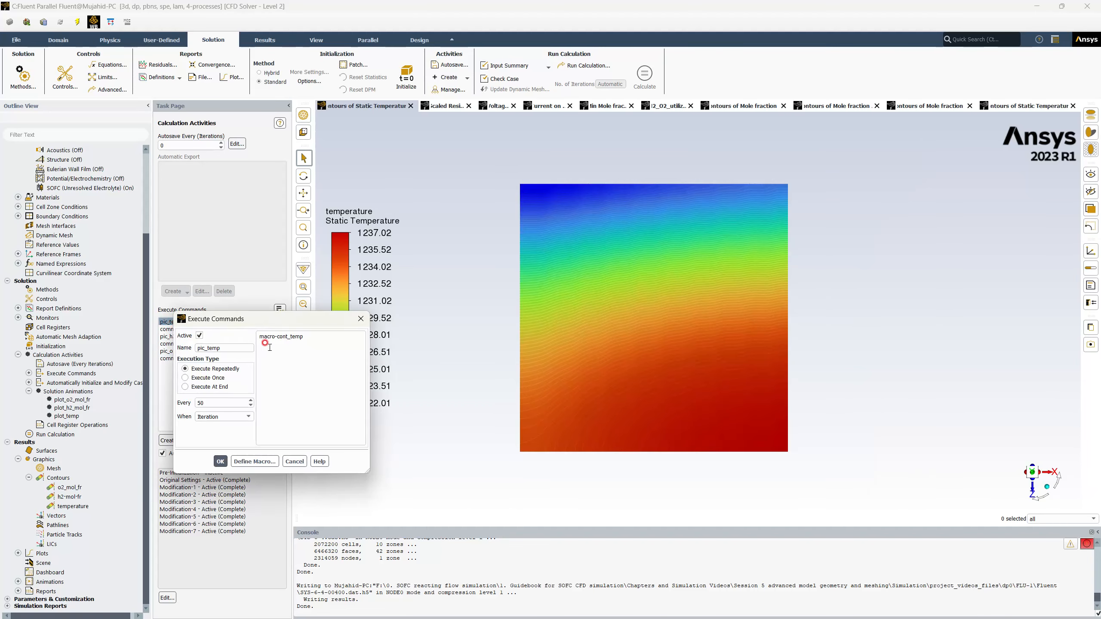
click(361, 319)
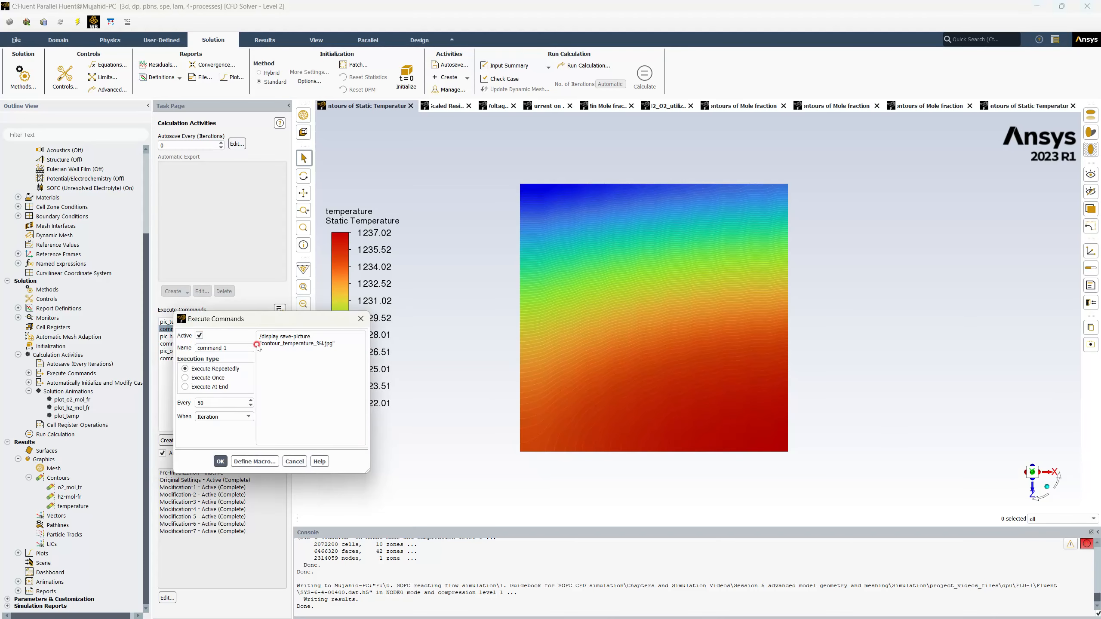
click(360, 319)
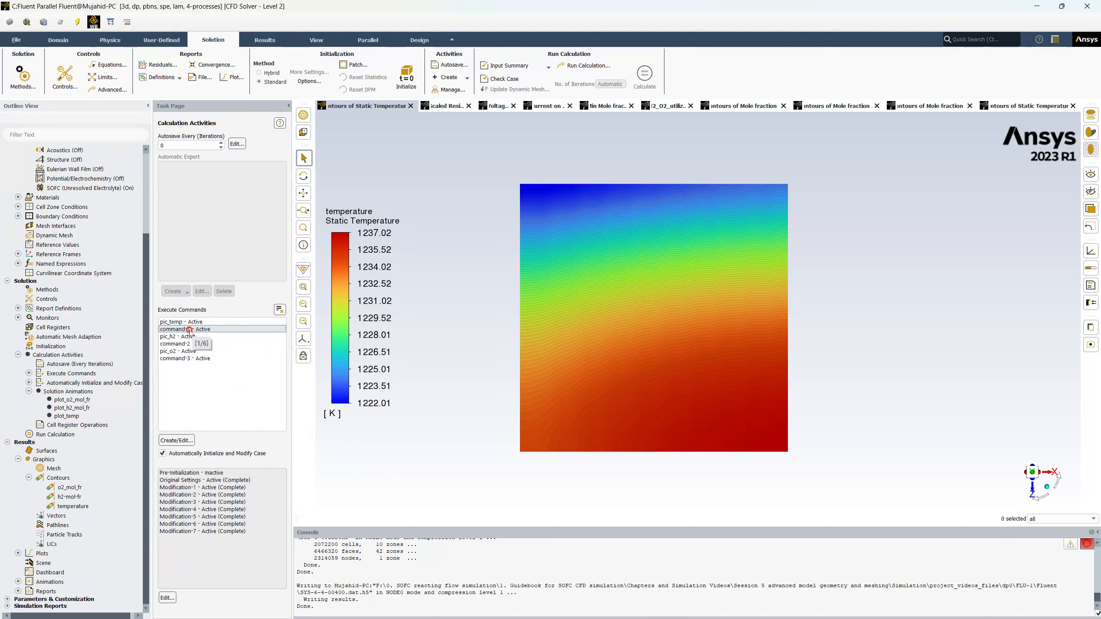
double_click(189, 330)
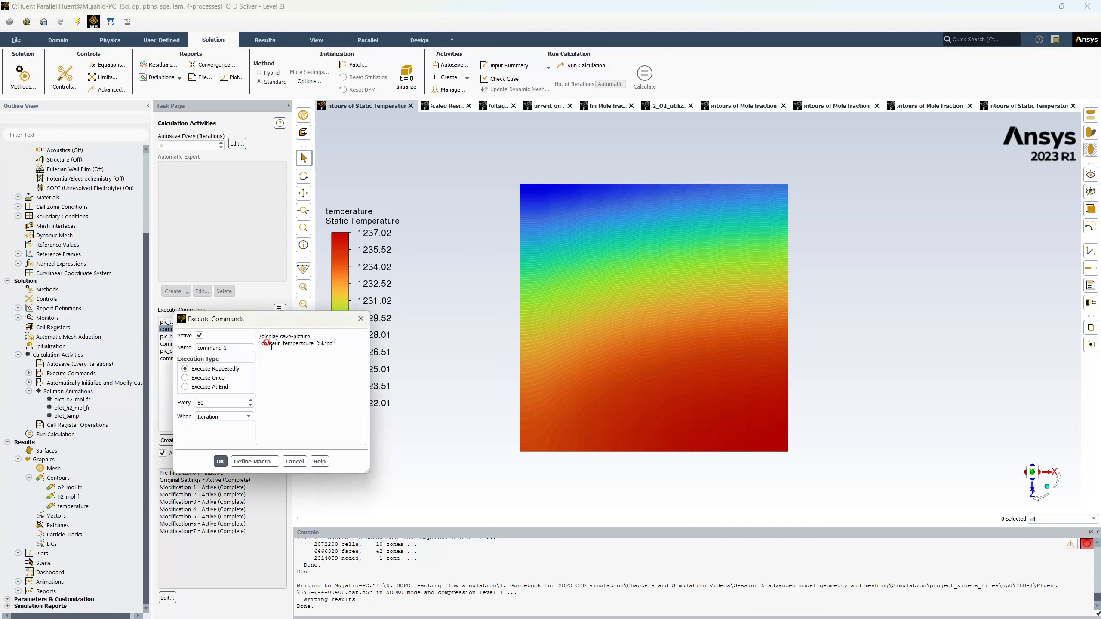
click(361, 319)
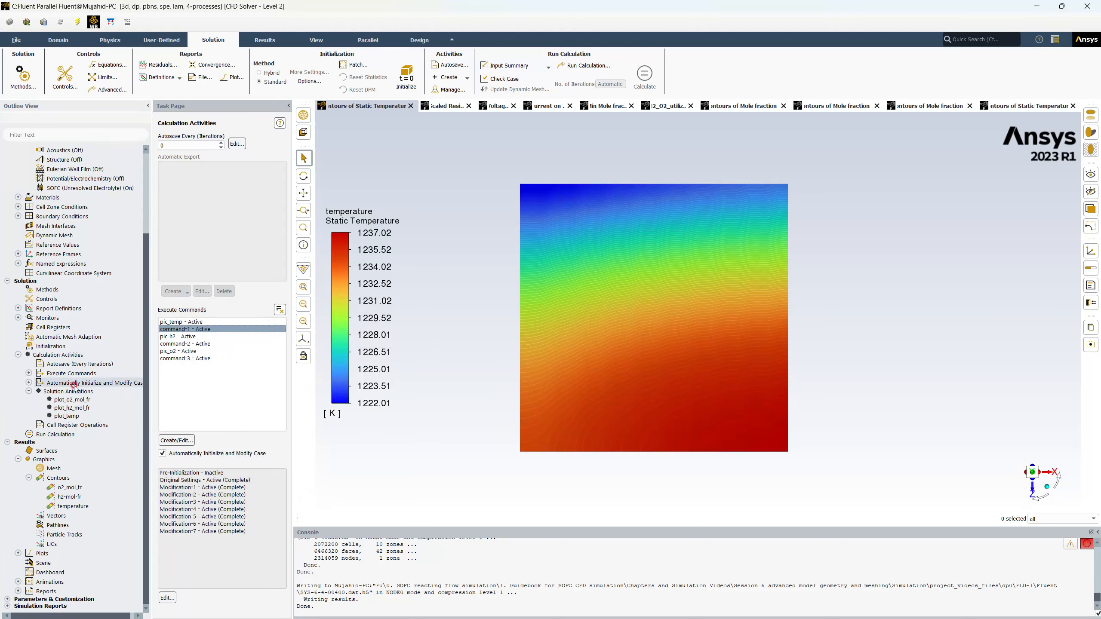
Inspect the plot_temp solution animation's name and recording settings, then close its definition without changes.
double_click(67, 415)
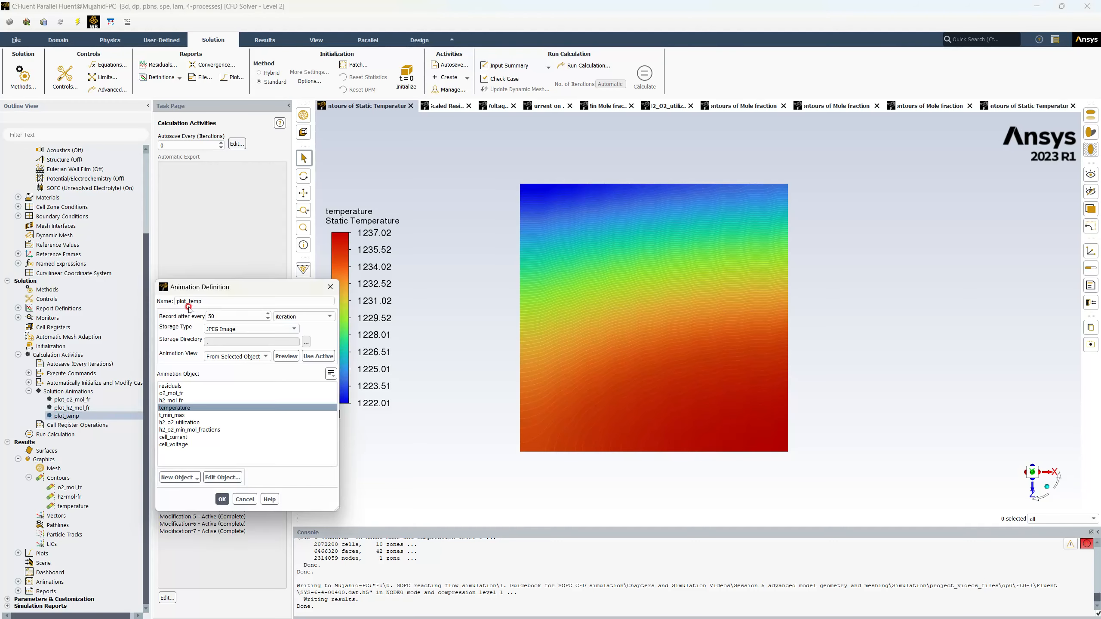
click(175, 301)
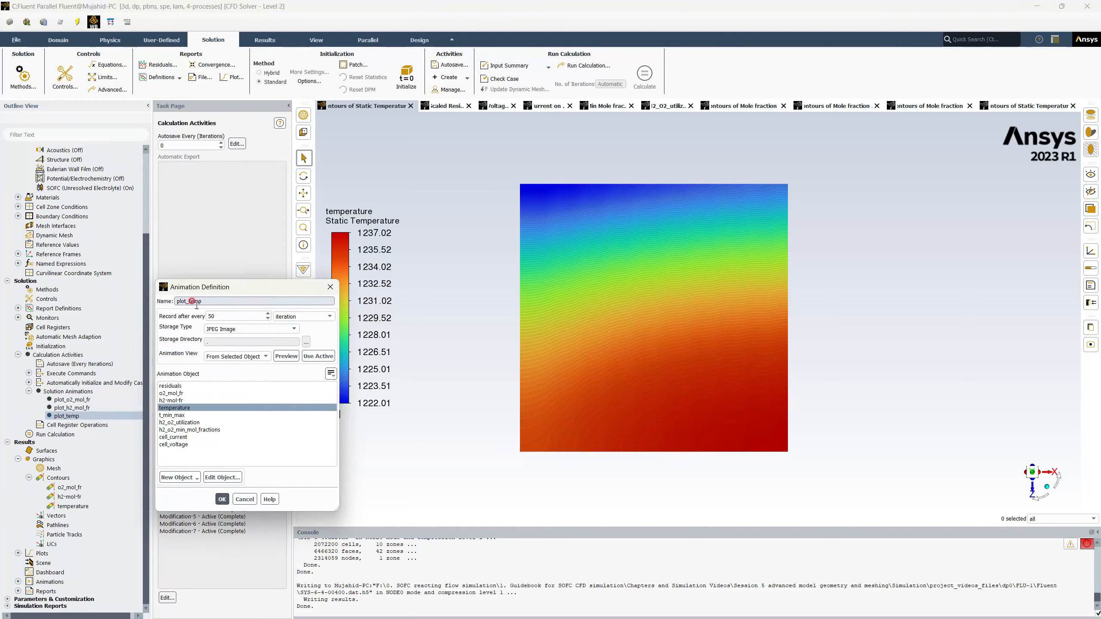
click(330, 287)
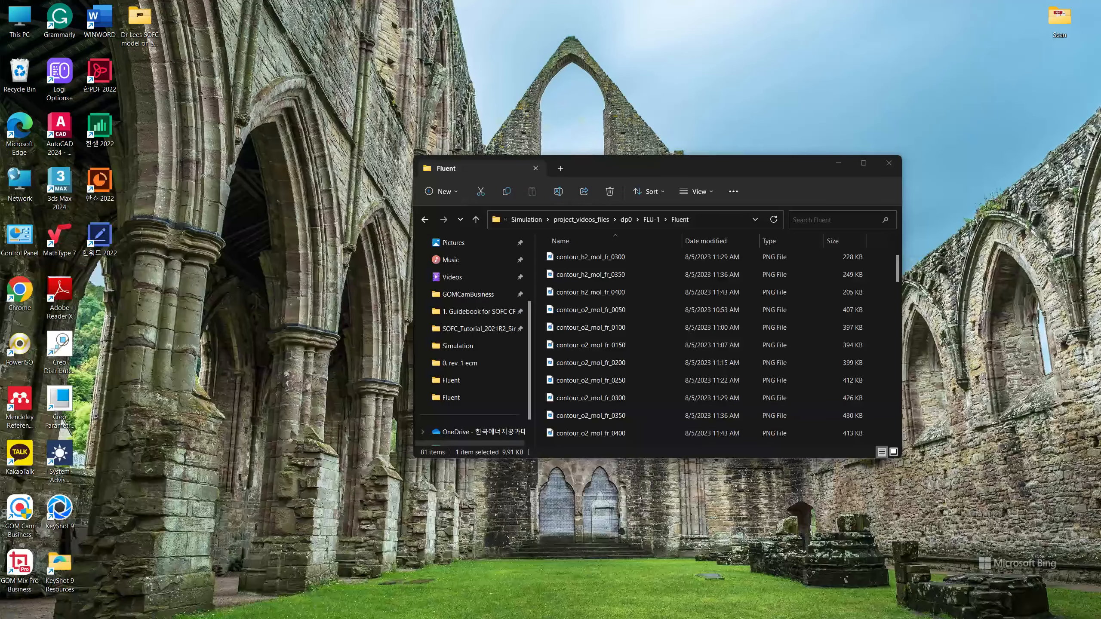
Switch to File Explorer, look through the saved temperature contours and H2 animation frames, and view plot_h2_mol_fr_0000.
click(182, 579)
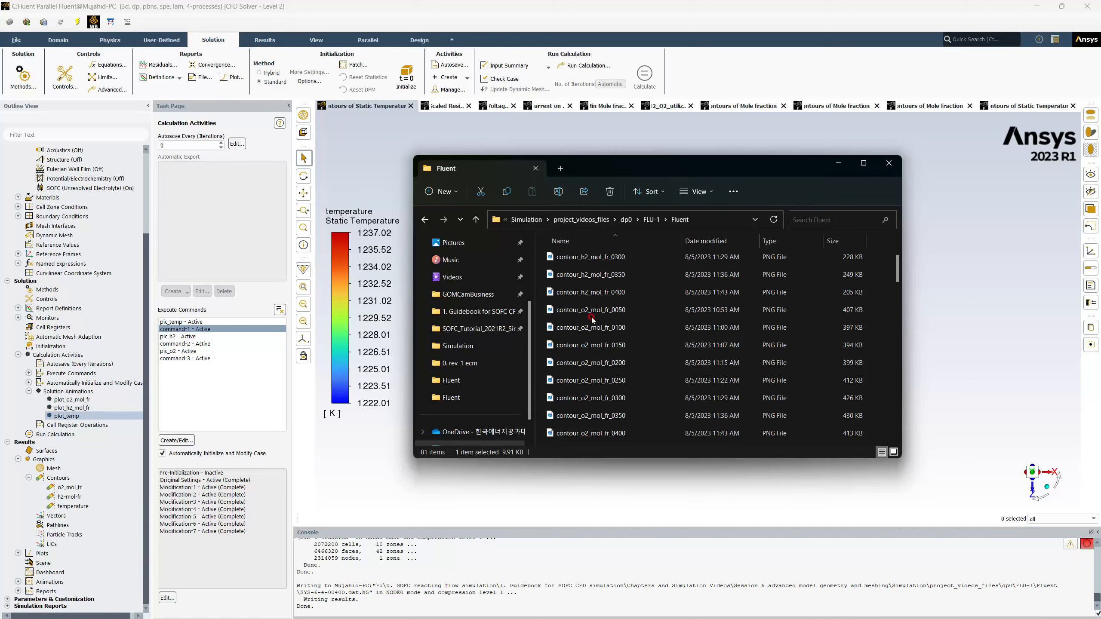
scroll(596, 260, down, 3)
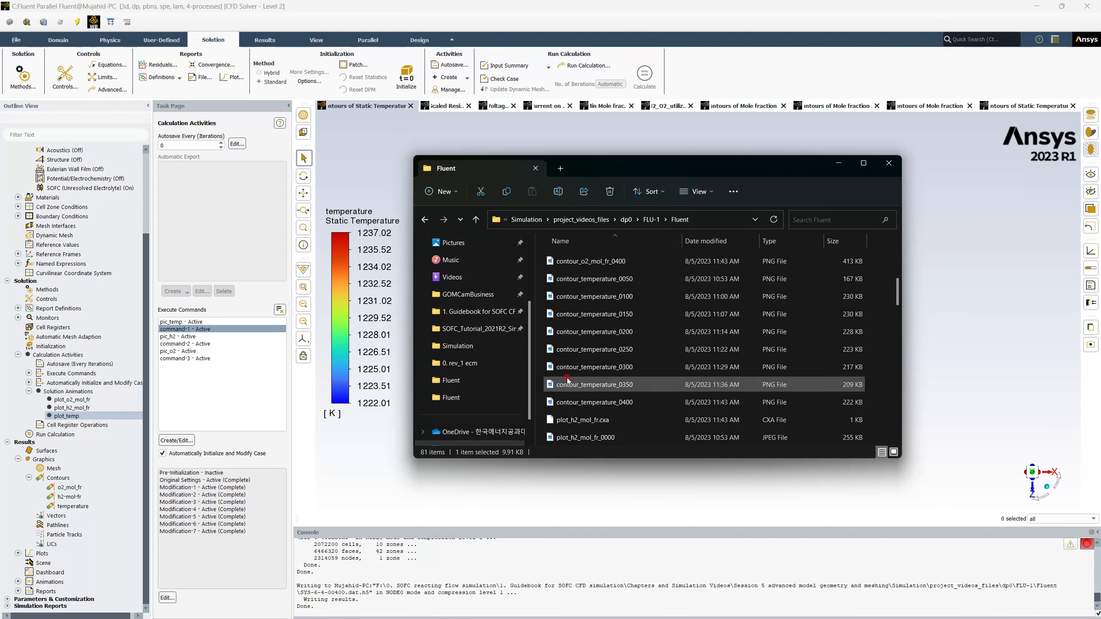
scroll(572, 382, down, 2)
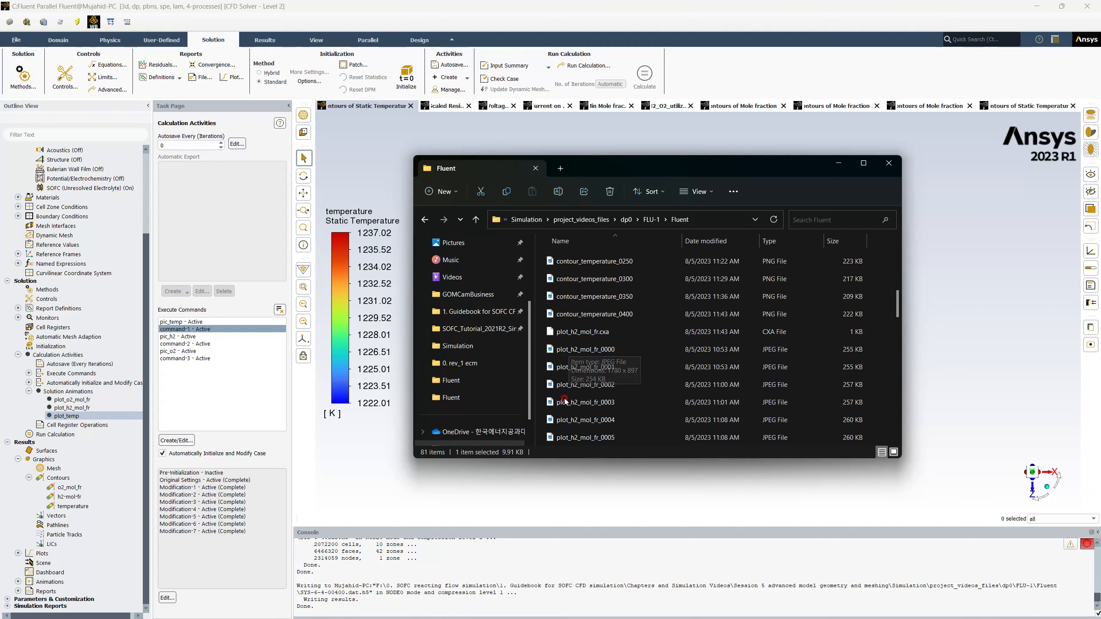
scroll(567, 385, down, 3)
scroll(566, 385, up, 5)
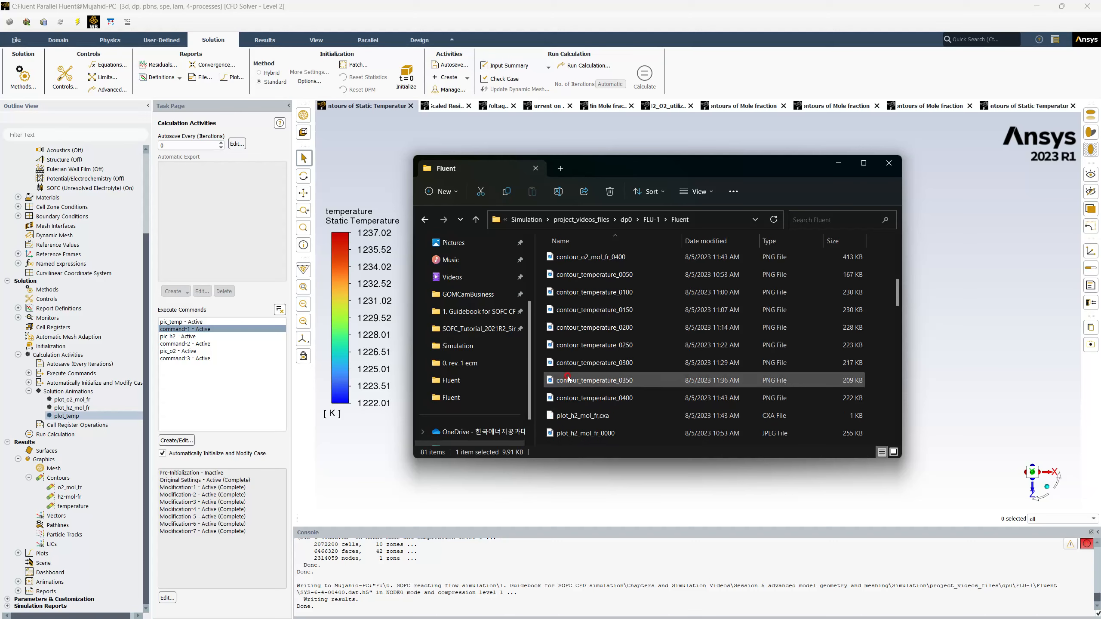
scroll(568, 378, down, 2)
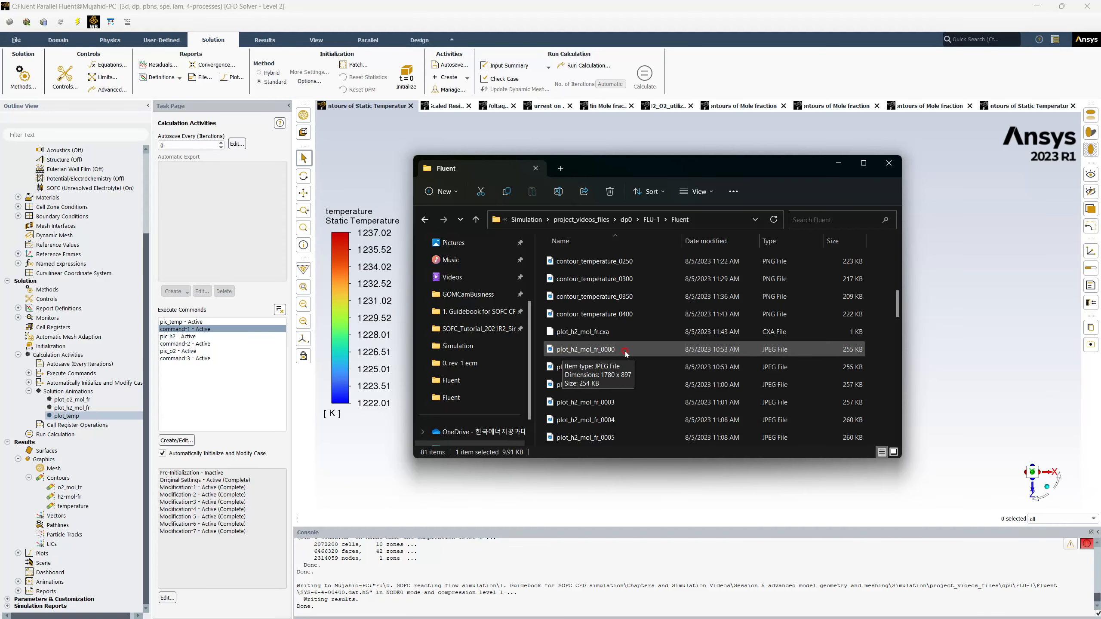
double_click(573, 351)
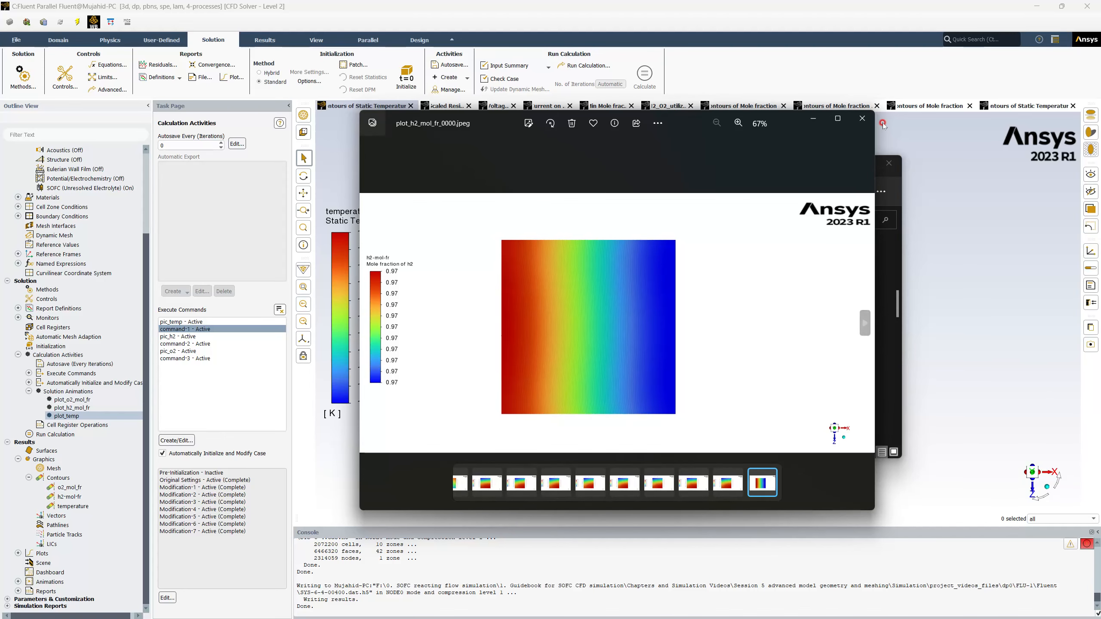
click(862, 118)
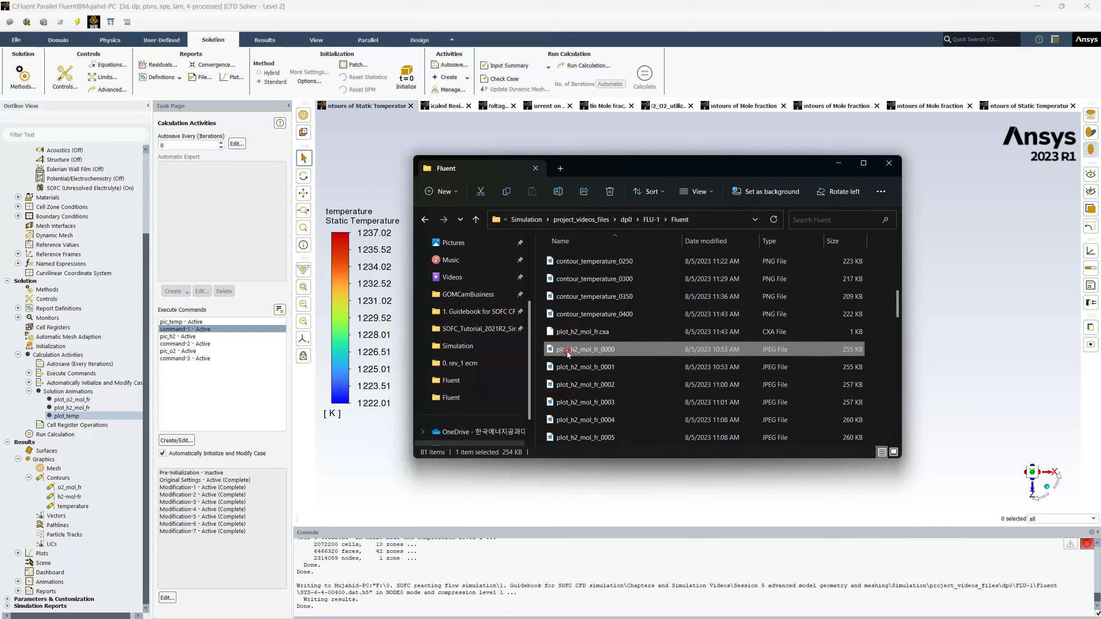
View the saved H2 mole fraction contour images one after another, from contour_h2_mol_fr_0050 to contour_h2_mol_fr_0400.
scroll(577, 338, up, 5)
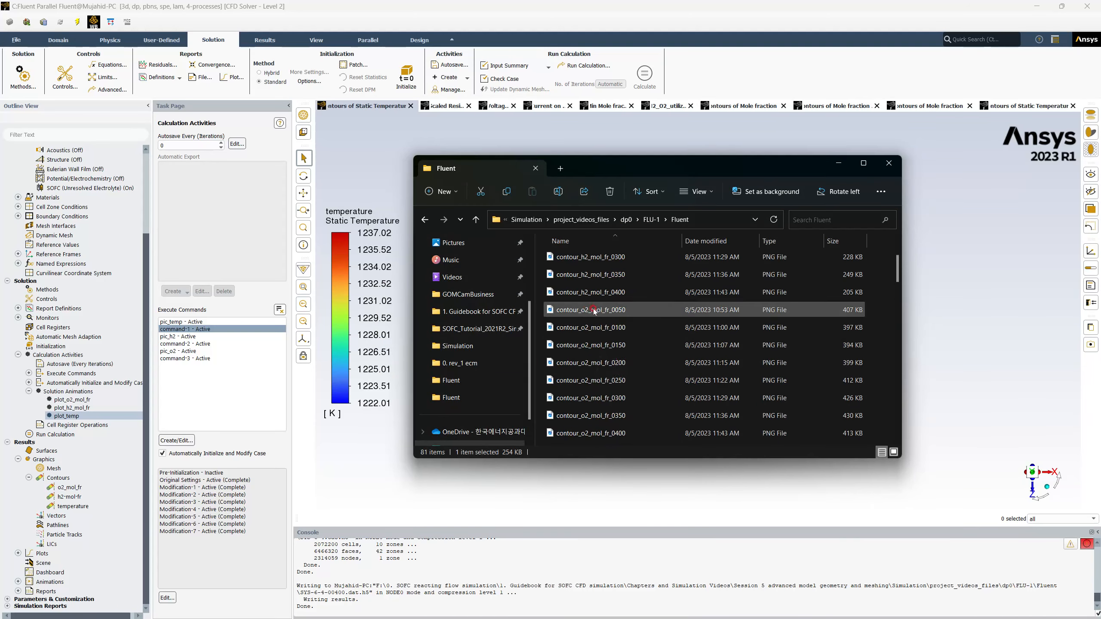
scroll(568, 262, up, 2)
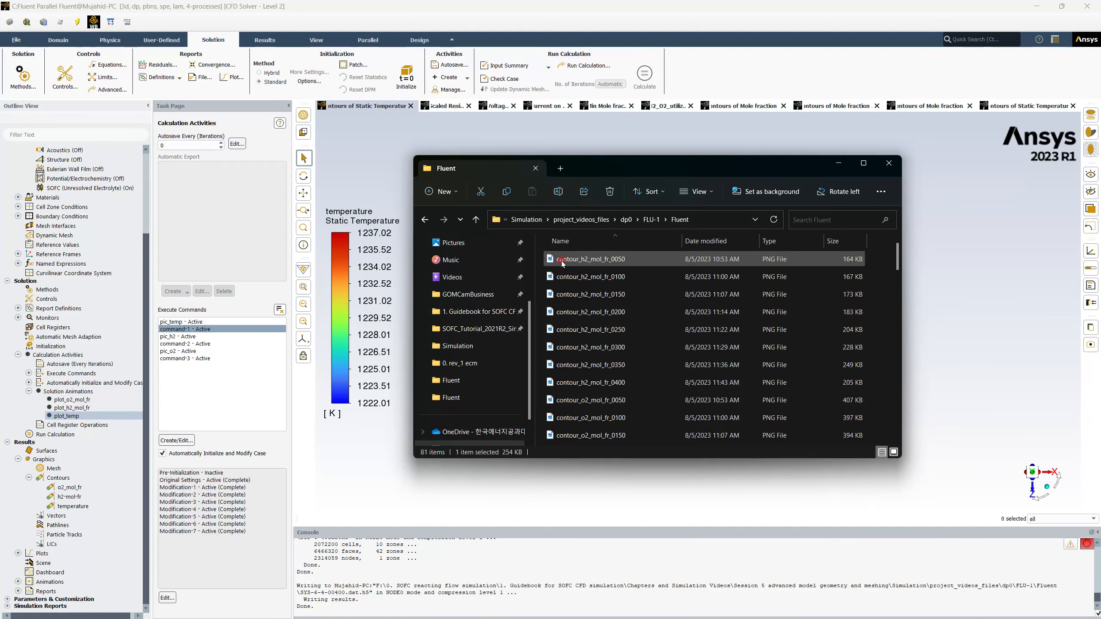
double_click(591, 262)
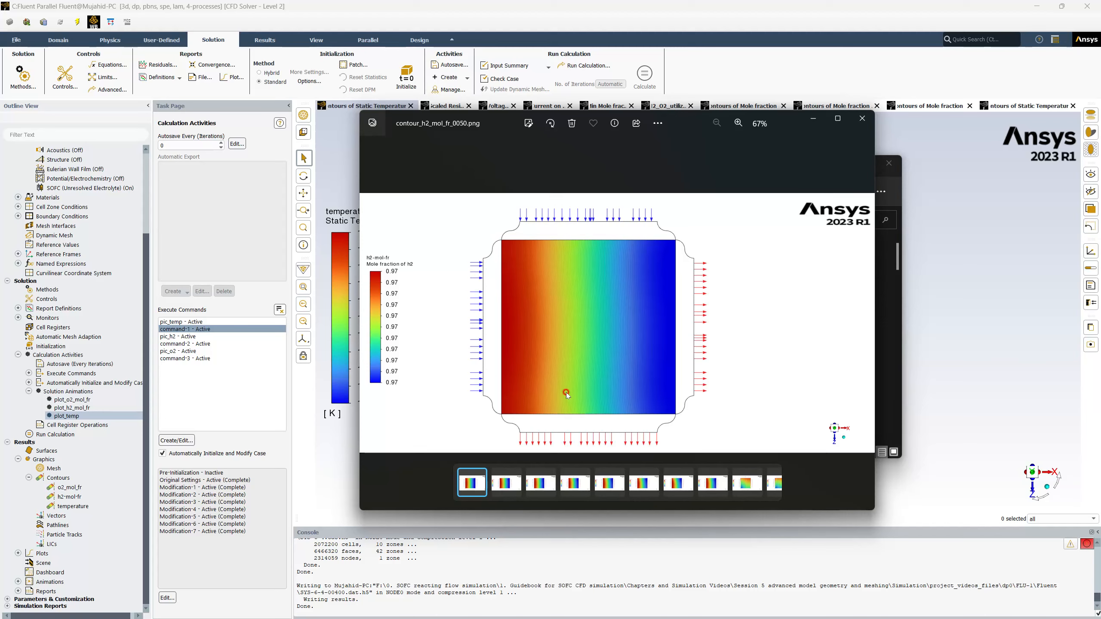
click(865, 321)
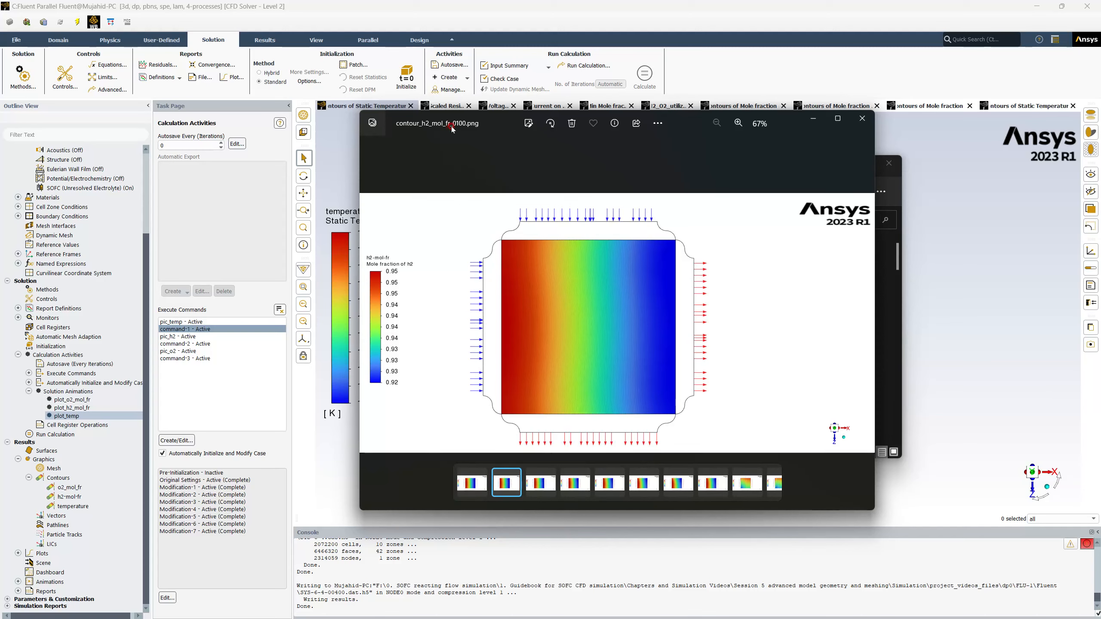
mouse_move(857, 321)
click(865, 323)
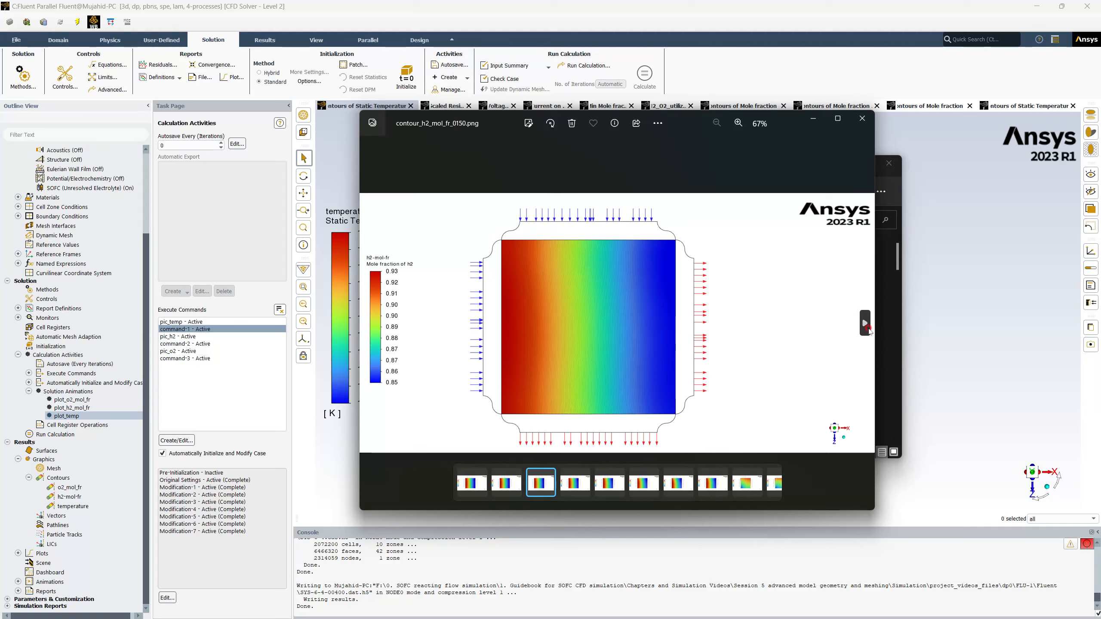
click(865, 324)
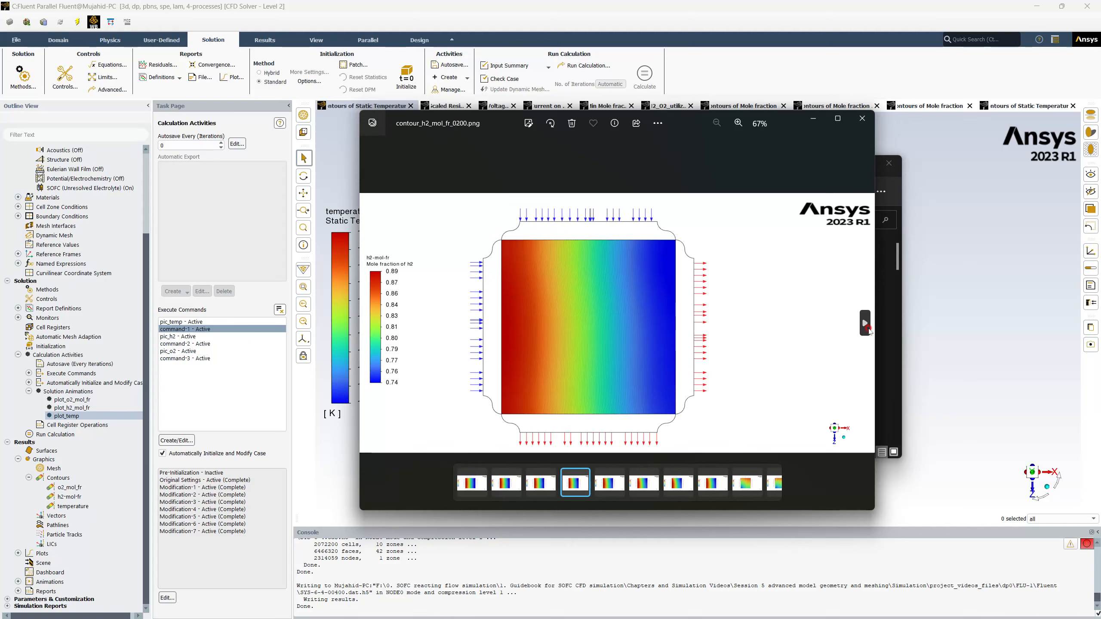
click(866, 324)
click(865, 324)
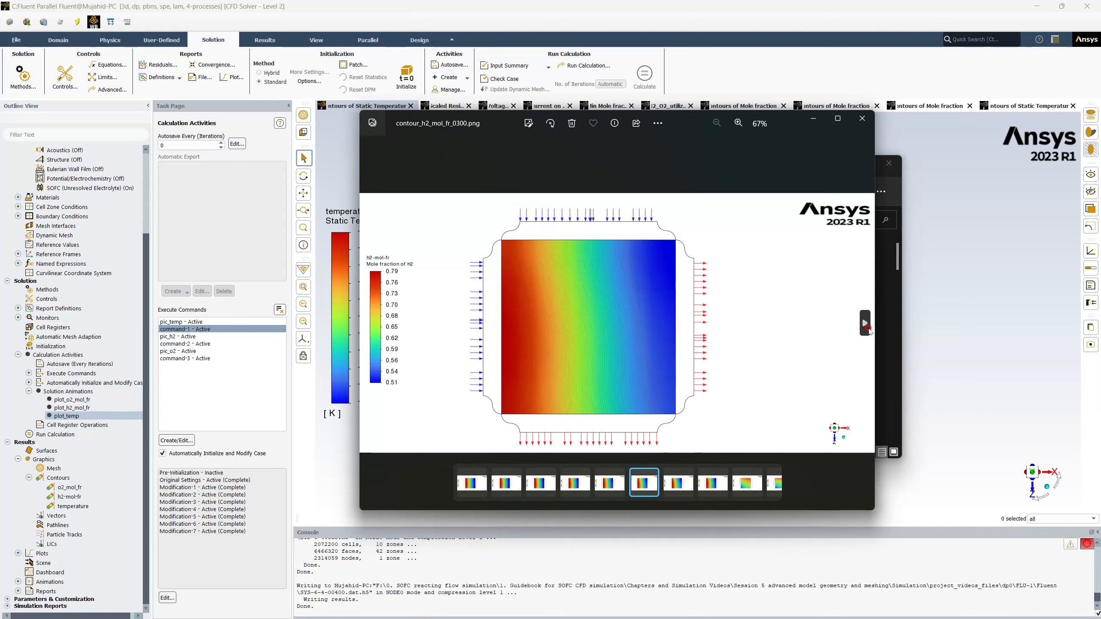
click(865, 324)
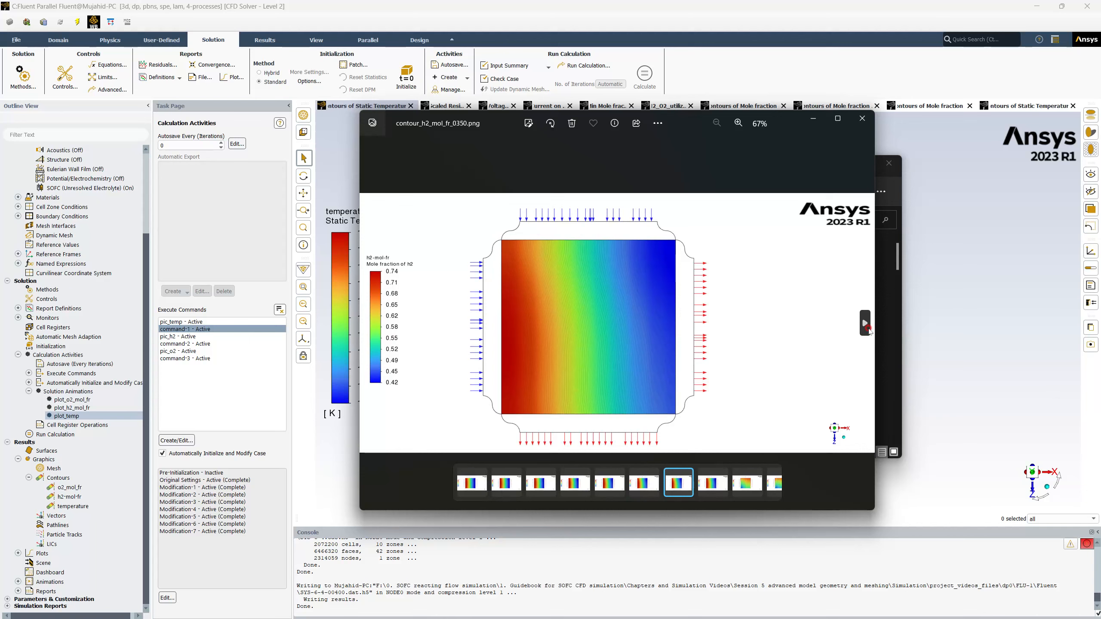
click(865, 324)
click(865, 324)
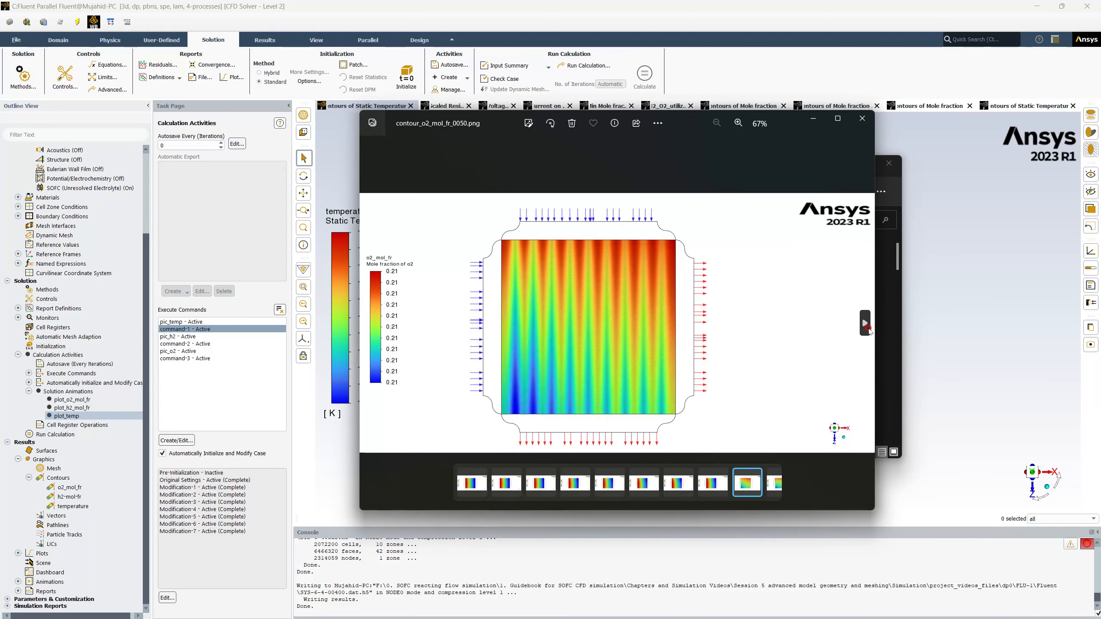
click(371, 324)
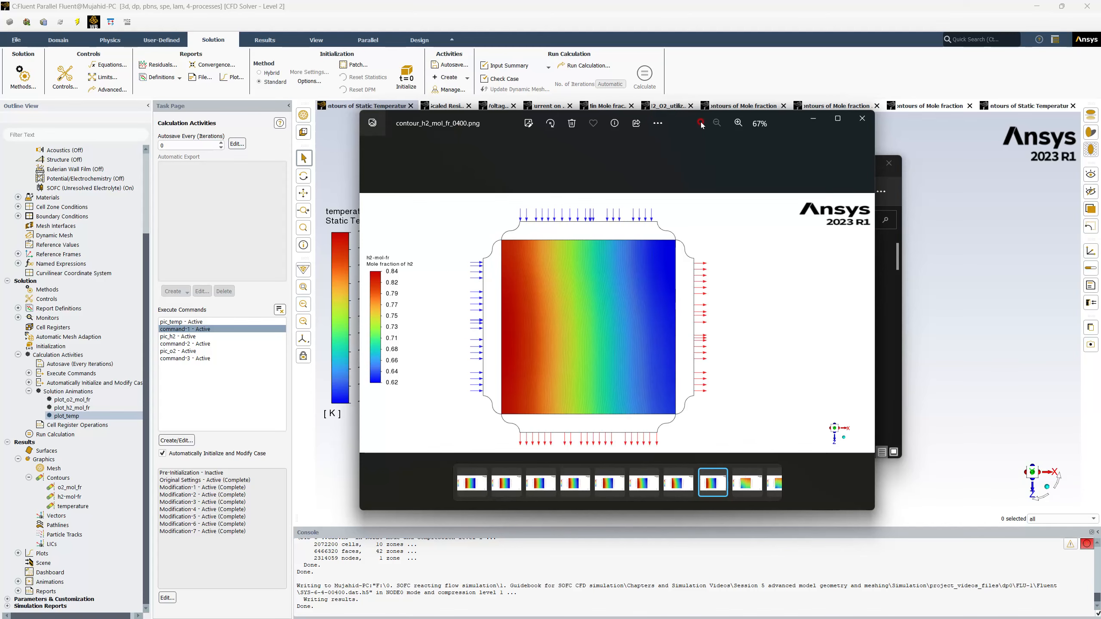
Move the image viewer aside and look through the rest of the Fluent folder down to report-file-0.
drag(675, 125, 555, 127)
click(777, 167)
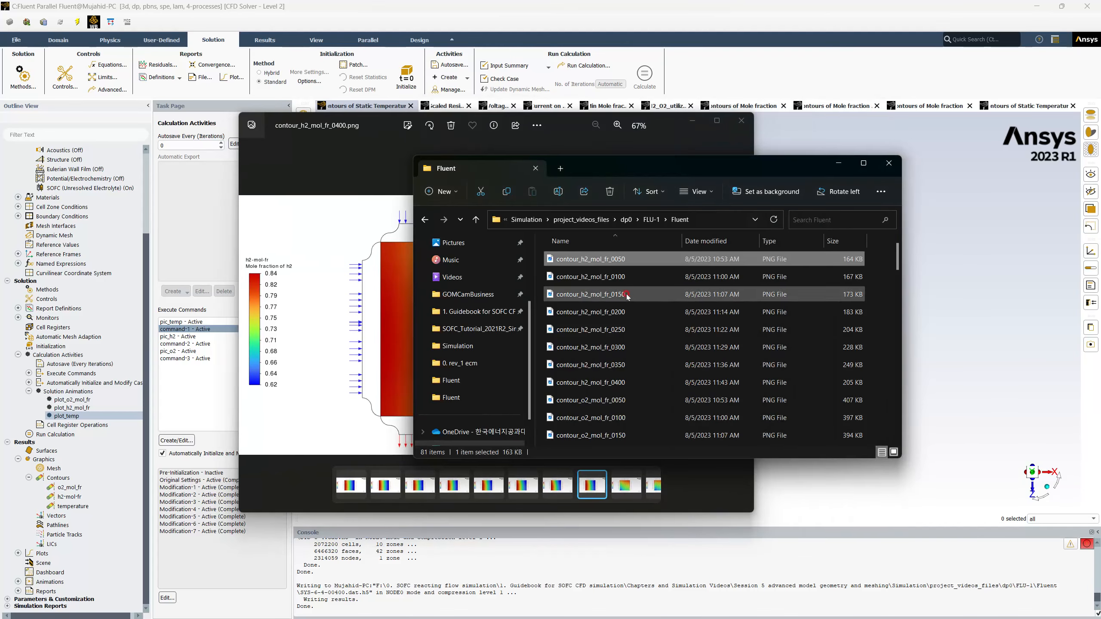
scroll(625, 298, down, 10)
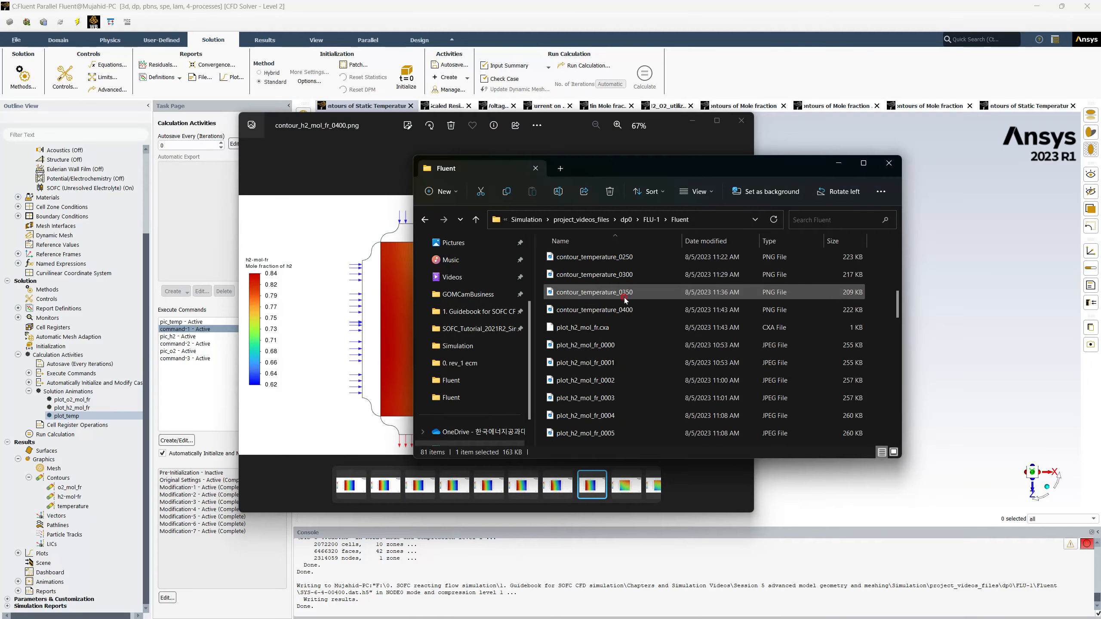
scroll(625, 299, down, 12)
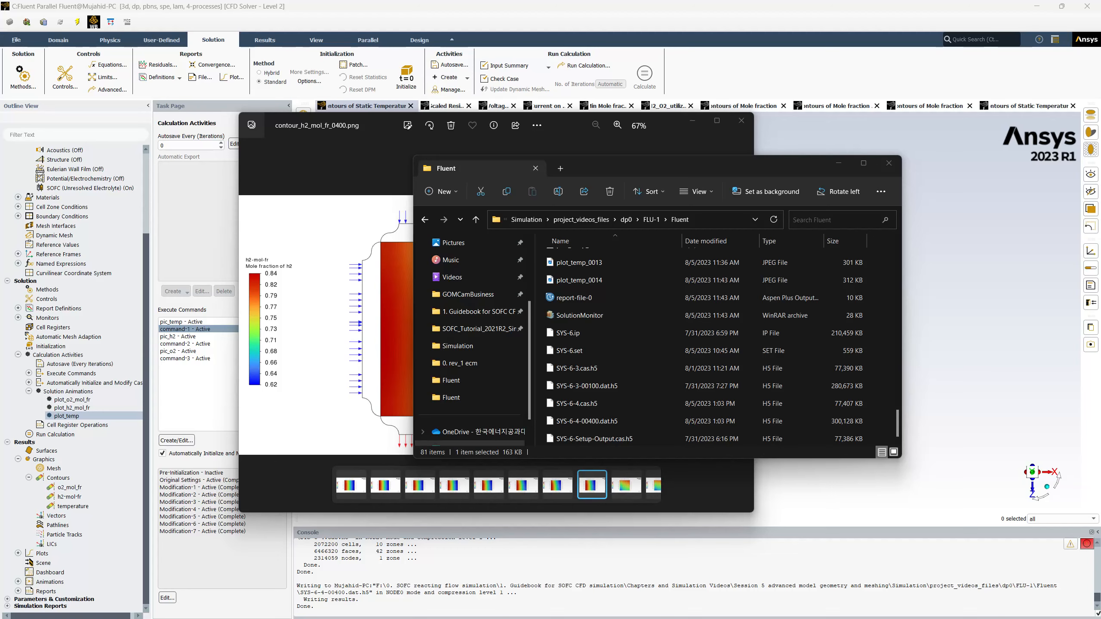
Switch to Excel and start opening an existing file, browsing from This PC.
drag(0, 71, 674, 1)
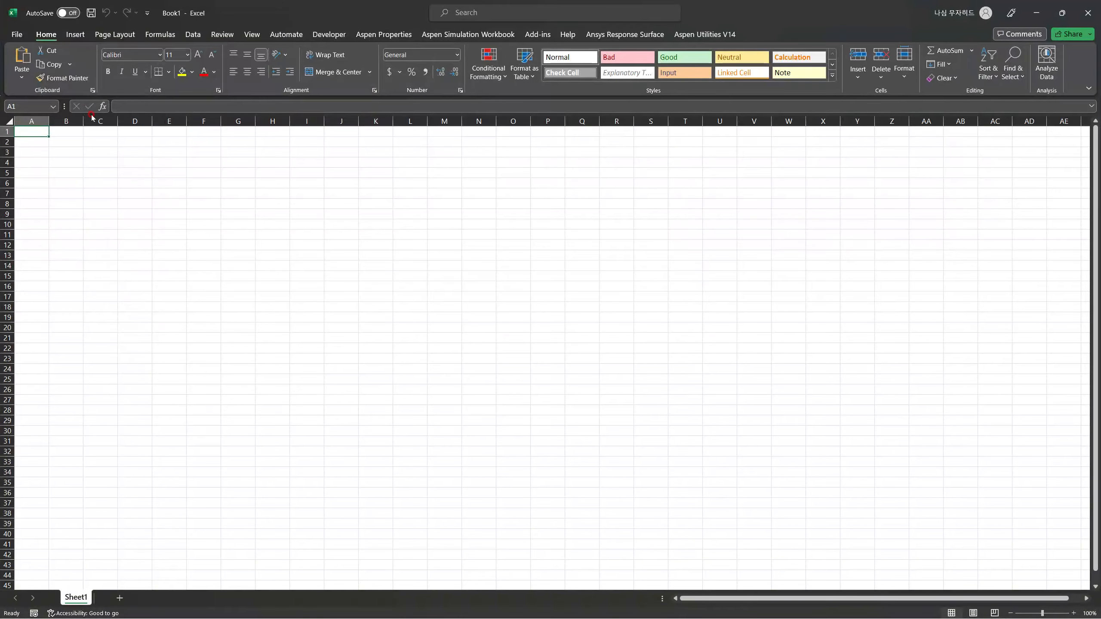
click(17, 35)
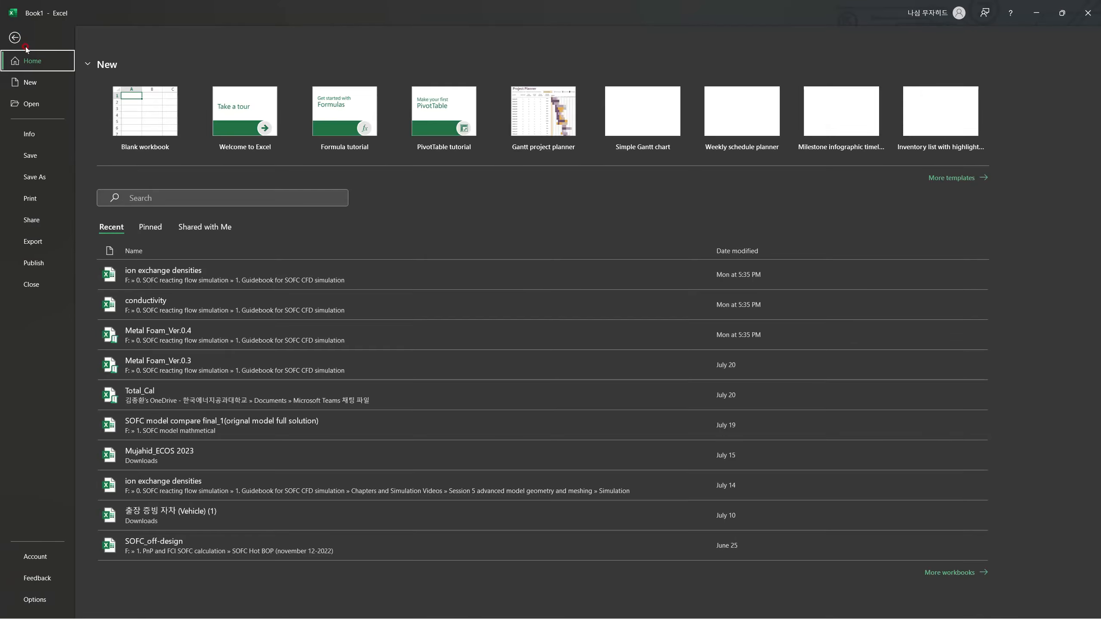
click(37, 106)
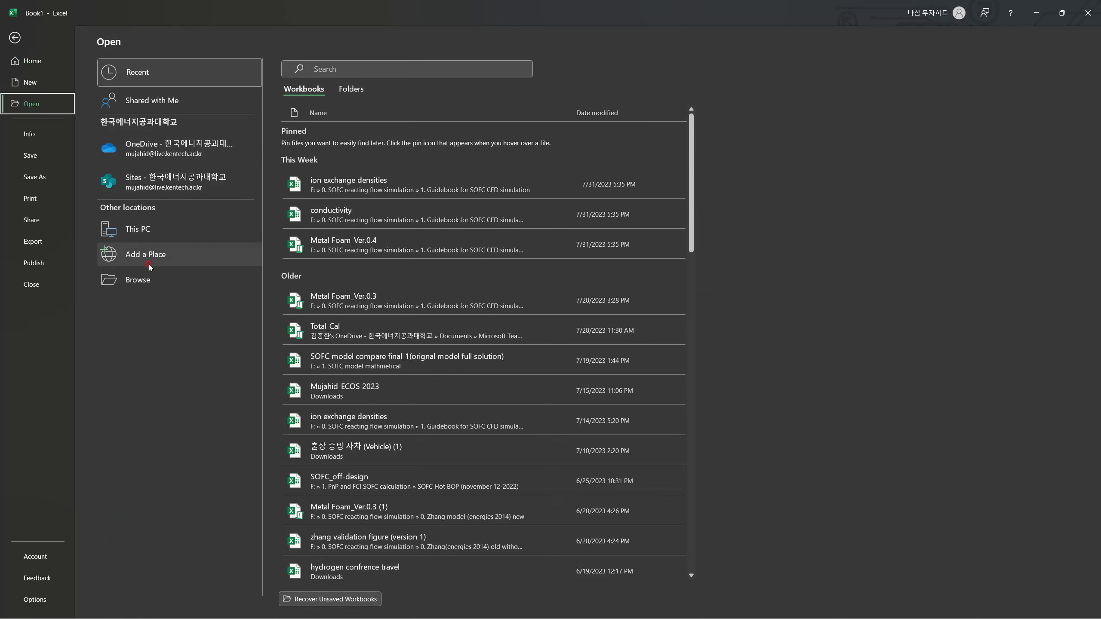
click(171, 279)
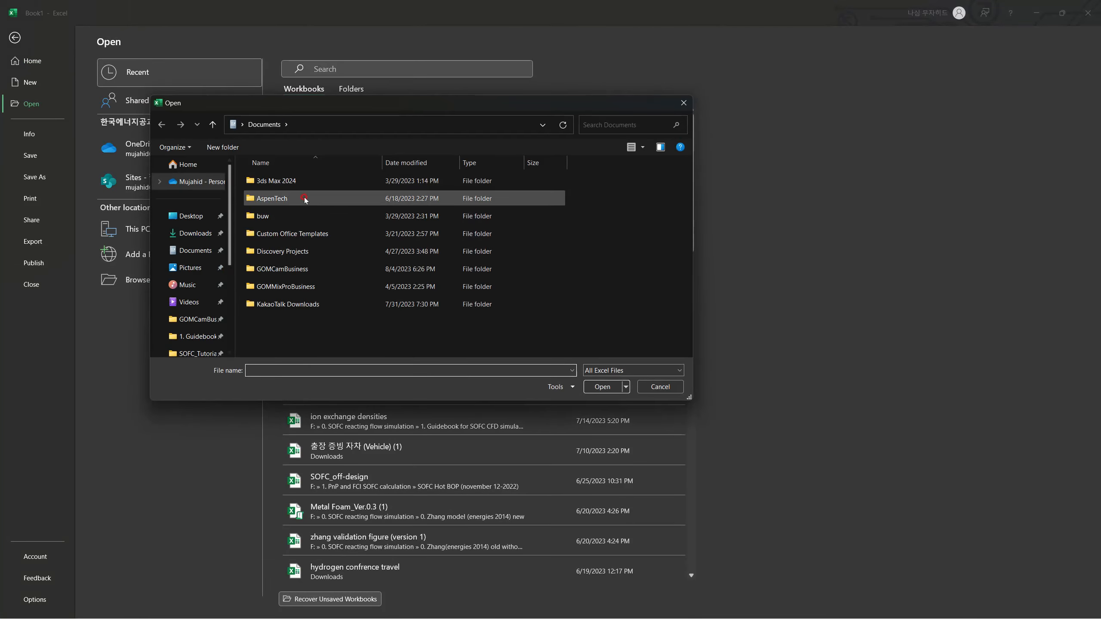
scroll(202, 260, down, 3)
click(197, 305)
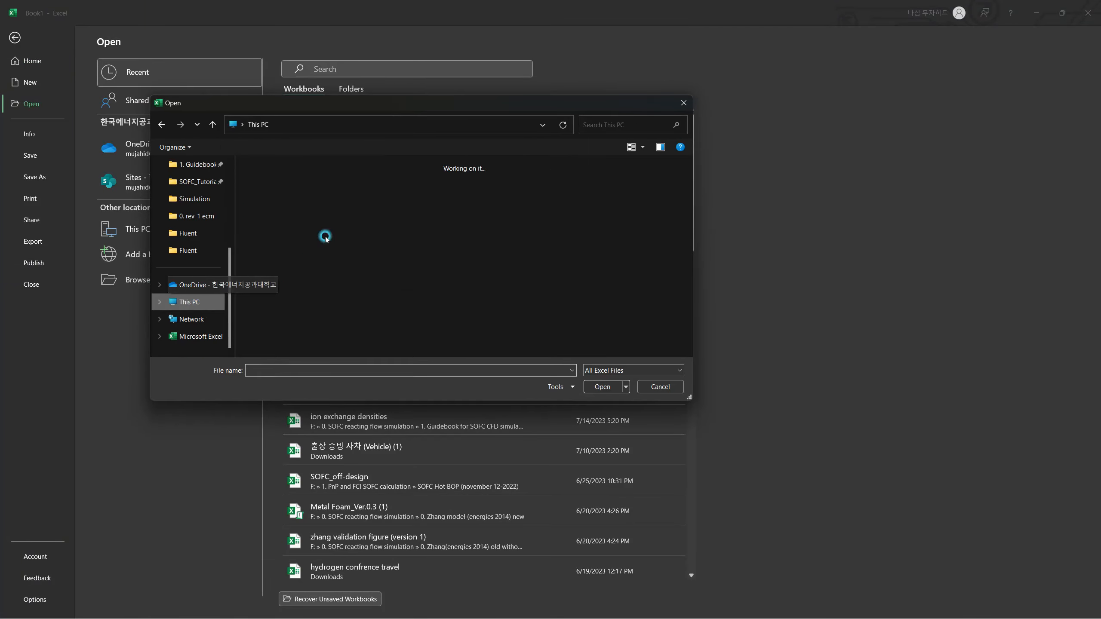
Browse on Research Work (F:) through 0. SOFC reacting flow simulation, 1. Guidebook for SOFC CFD simulation and Chapters and Simulation Videos to Session 5's Simulation folder.
double_click(304, 219)
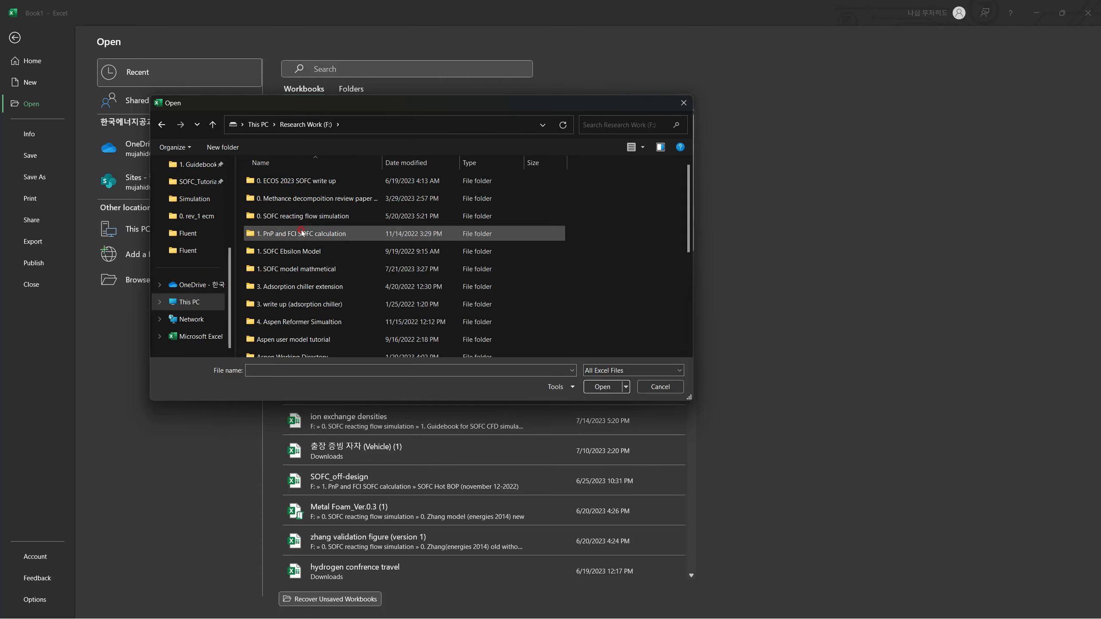
double_click(301, 215)
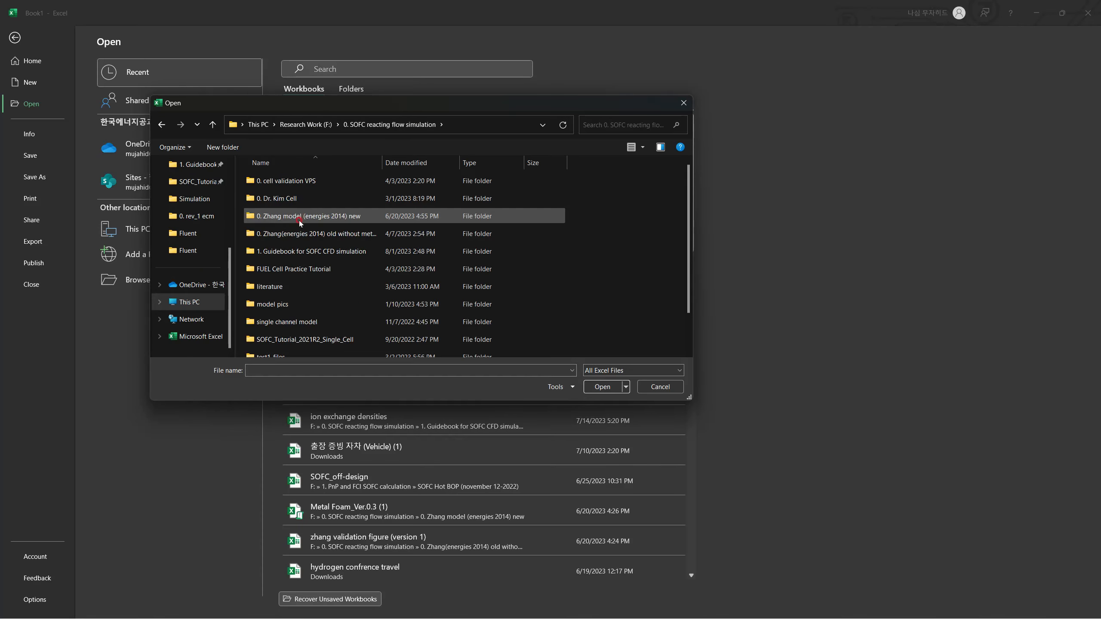
double_click(299, 251)
double_click(297, 180)
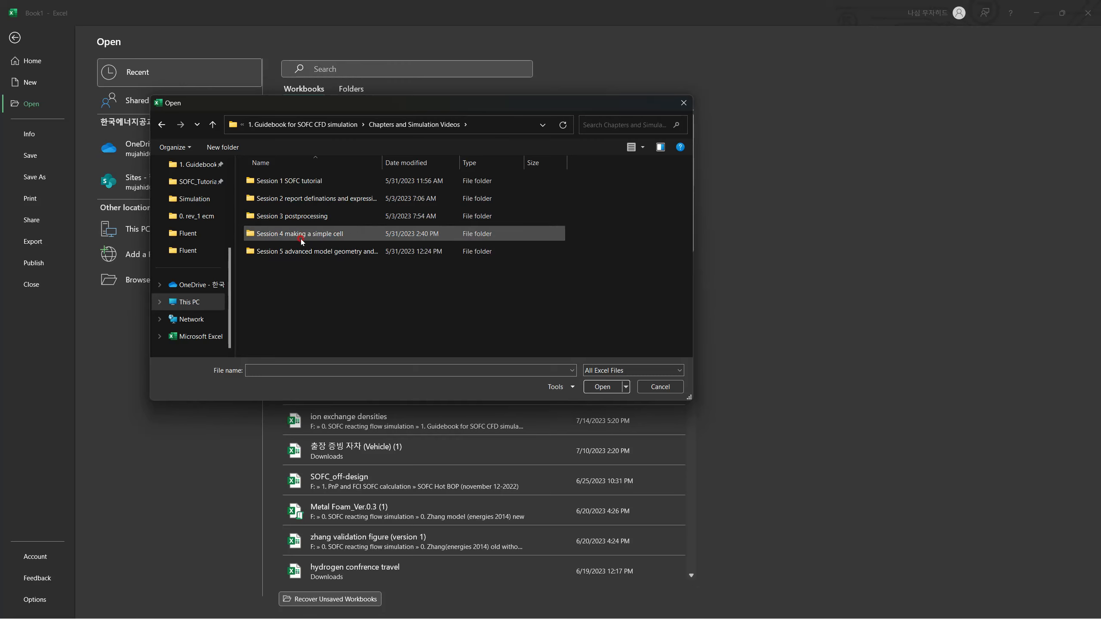
double_click(300, 251)
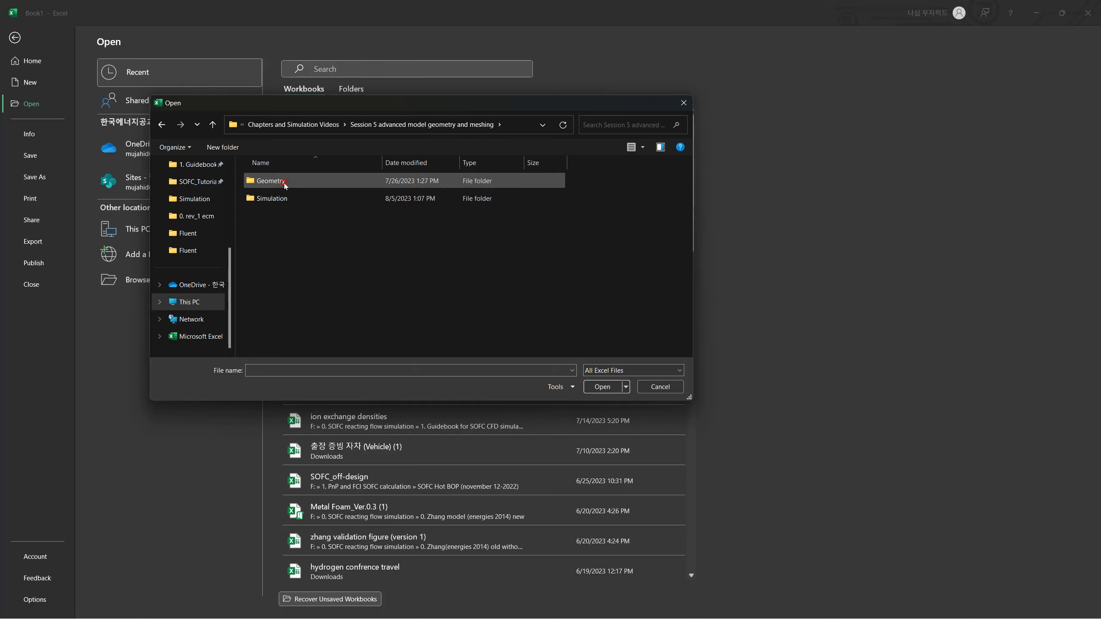
double_click(282, 199)
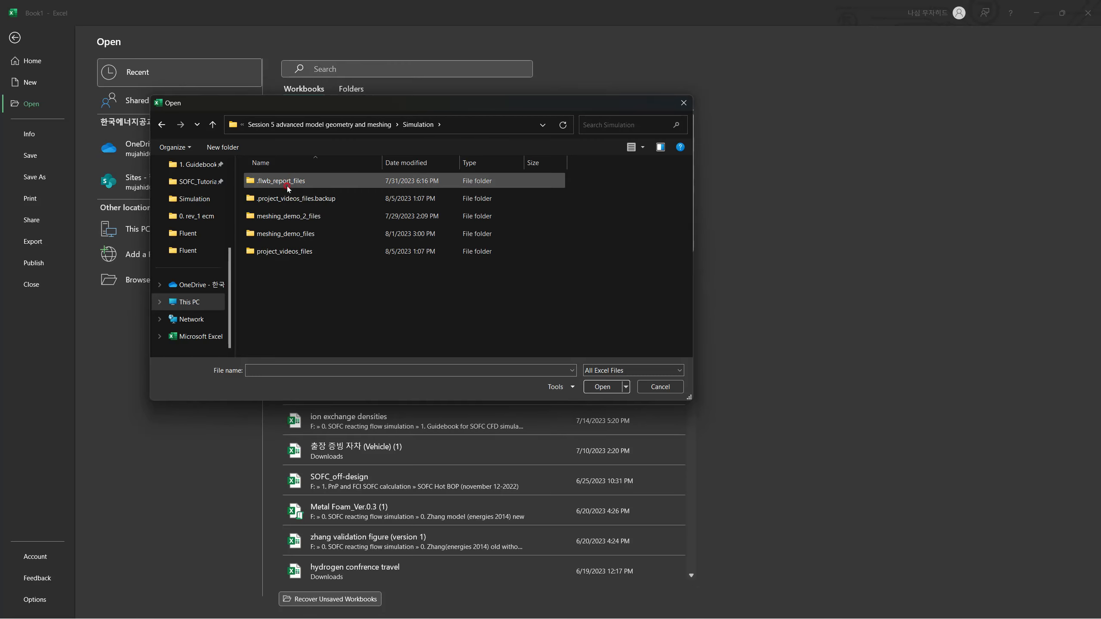
Browse from the Simulation folder through project_videos_files, dp0 and FLU-1 to the Fluent folder.
double_click(288, 251)
double_click(283, 234)
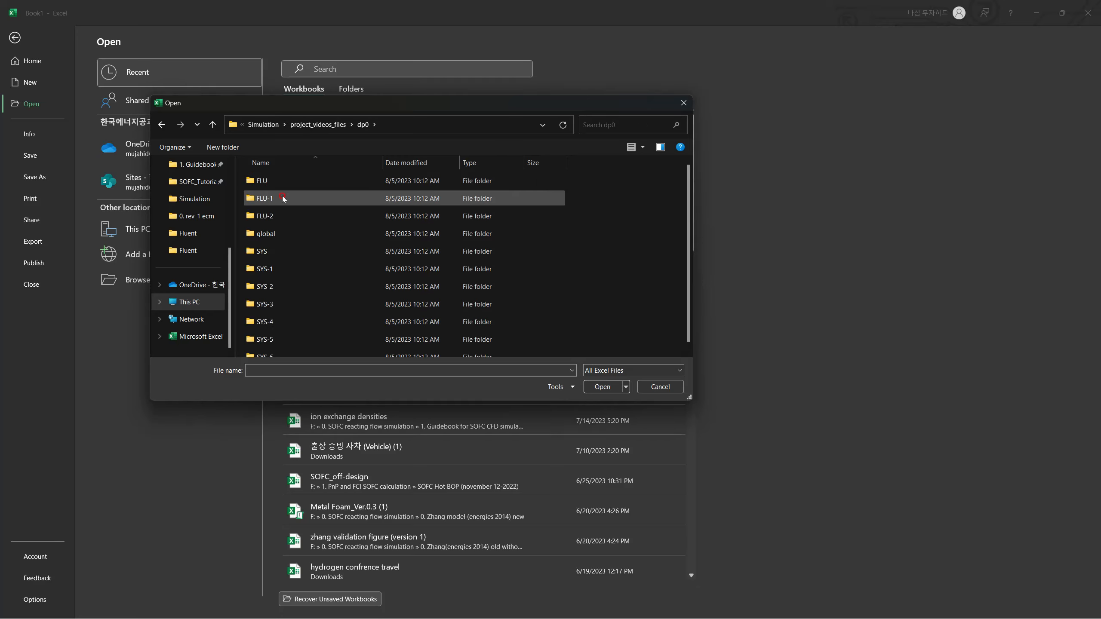
double_click(282, 198)
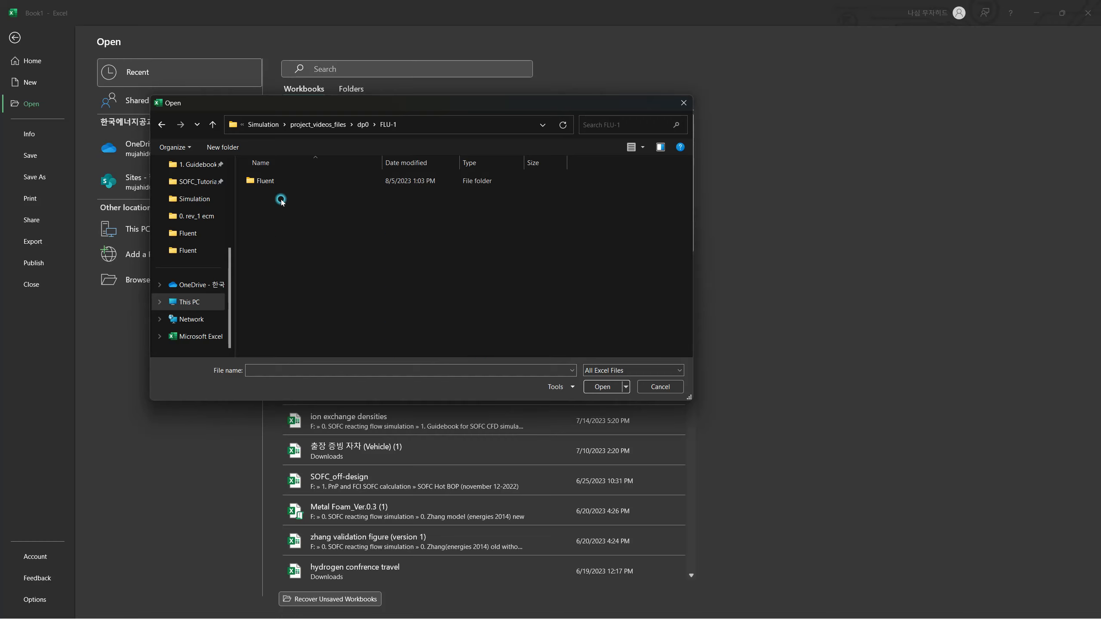
double_click(281, 182)
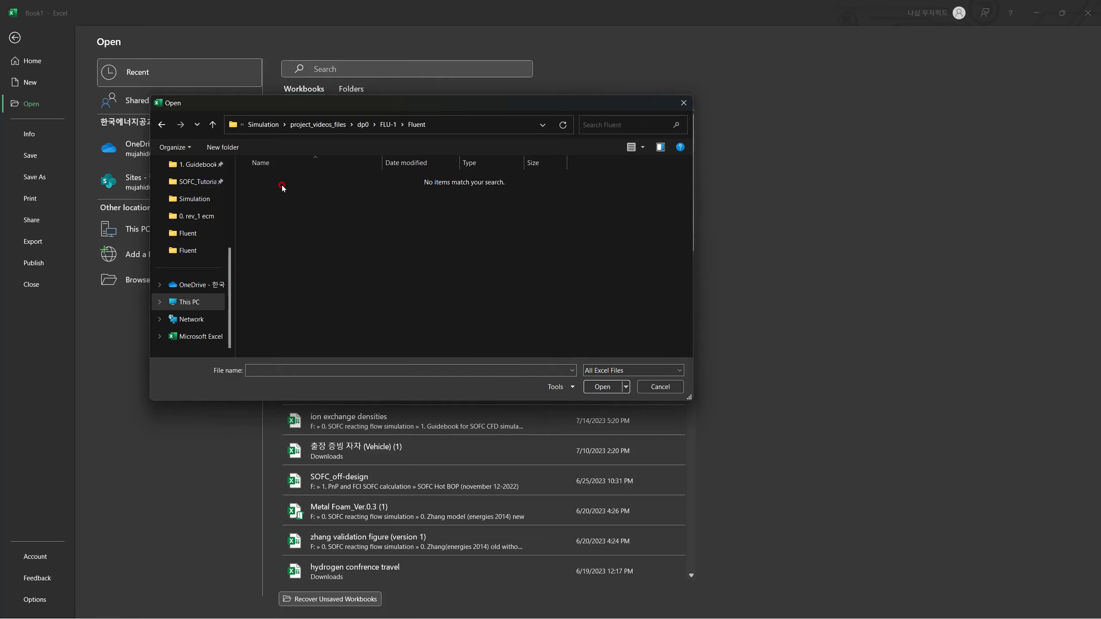
Go back up to dp0, check the path against the File Explorer window, and reopen the Fluent folder inside FLU-1.
click(213, 123)
click(212, 124)
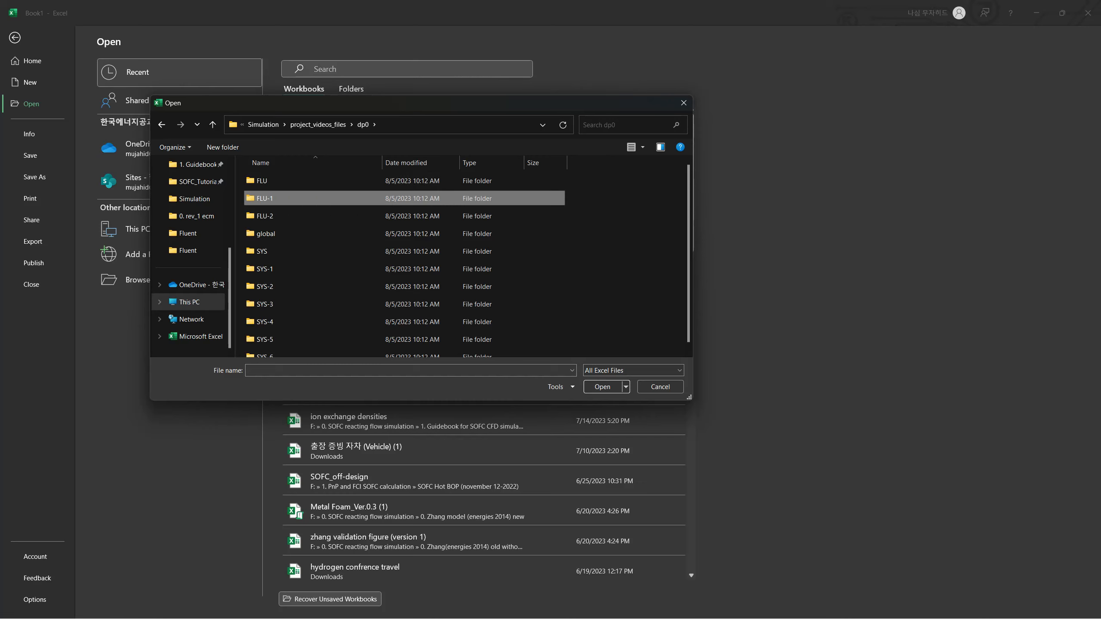
key(alt+Tab)
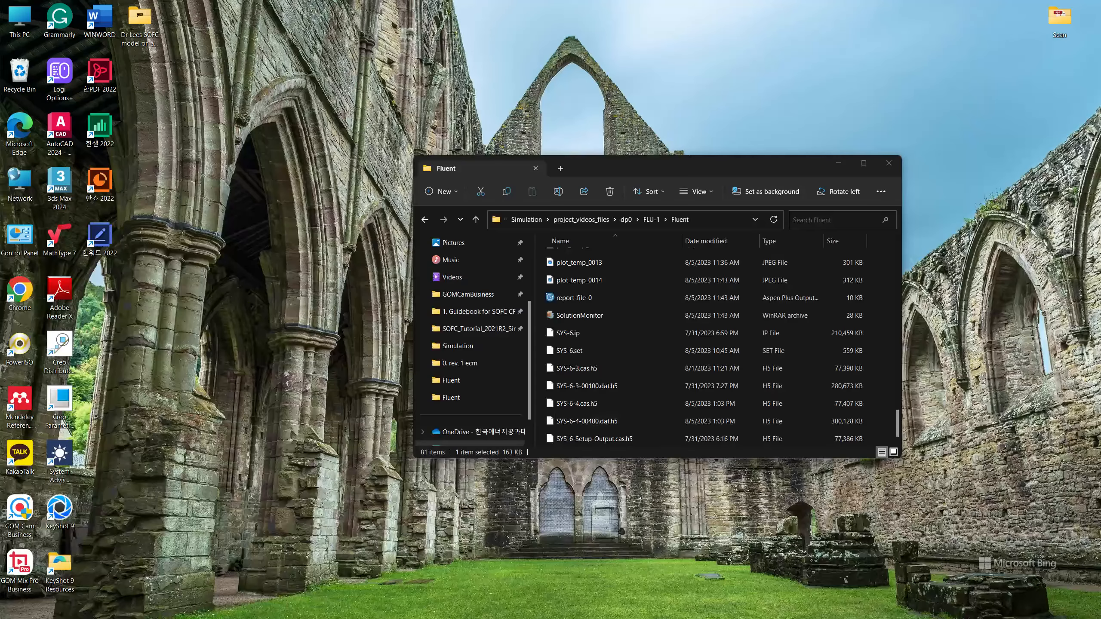
key(alt+Tab)
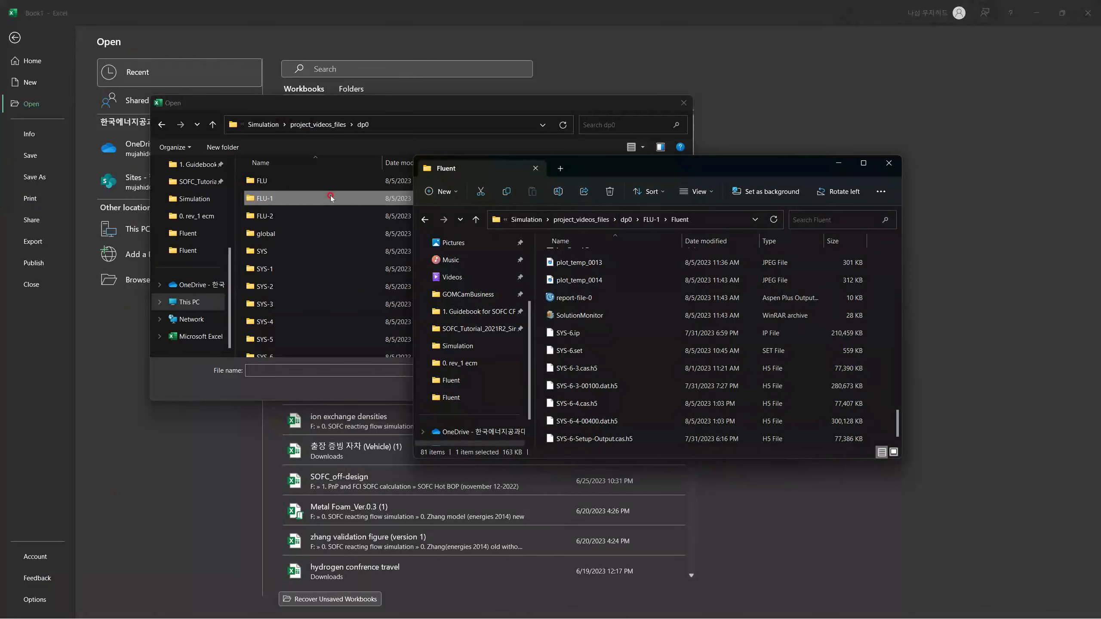
double_click(285, 196)
double_click(278, 181)
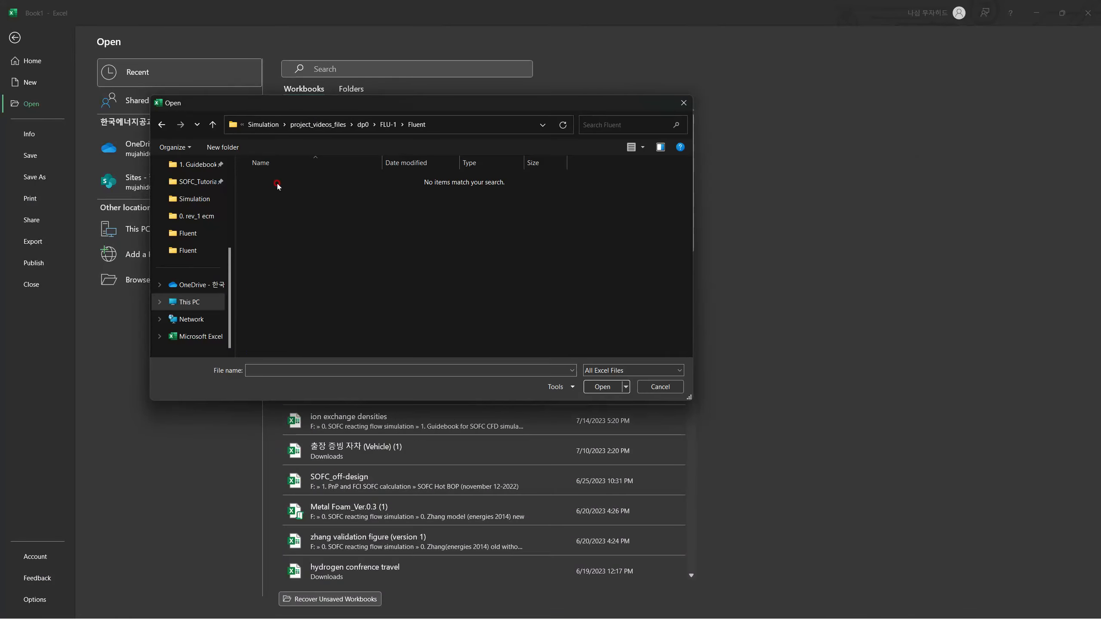
Set the file type filter to All Files so the Fluent folder's contents are listed.
click(617, 370)
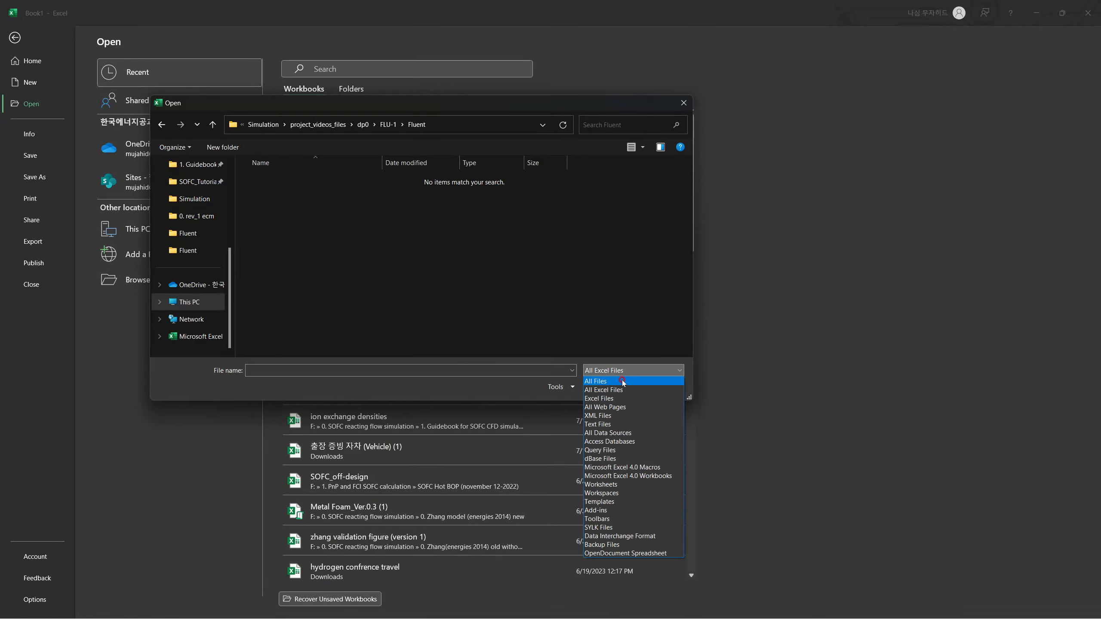
click(621, 382)
click(678, 371)
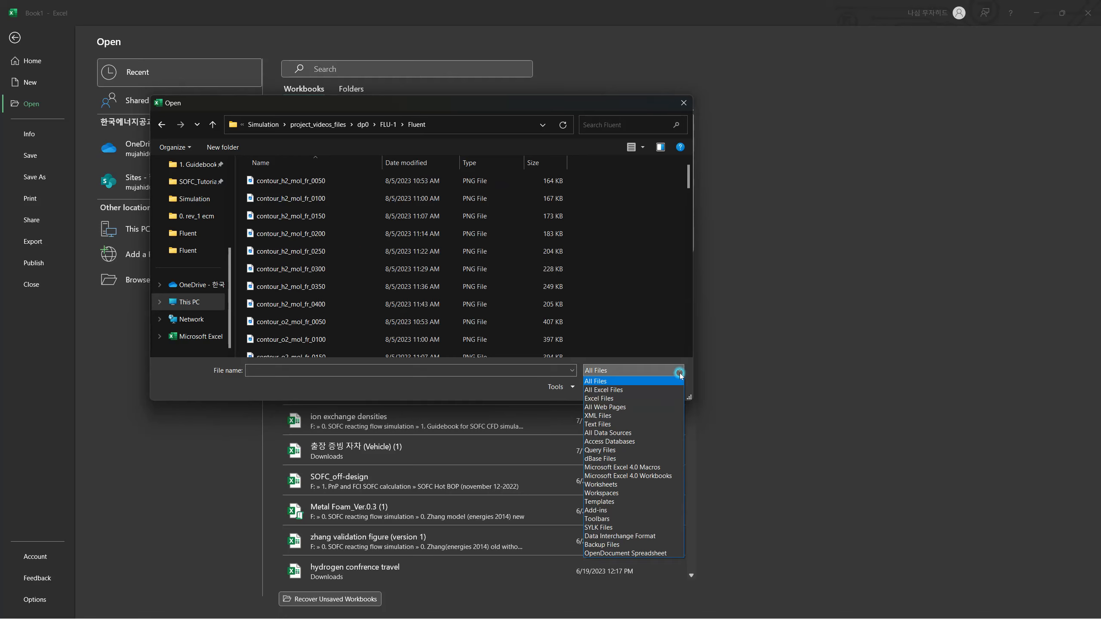
click(679, 375)
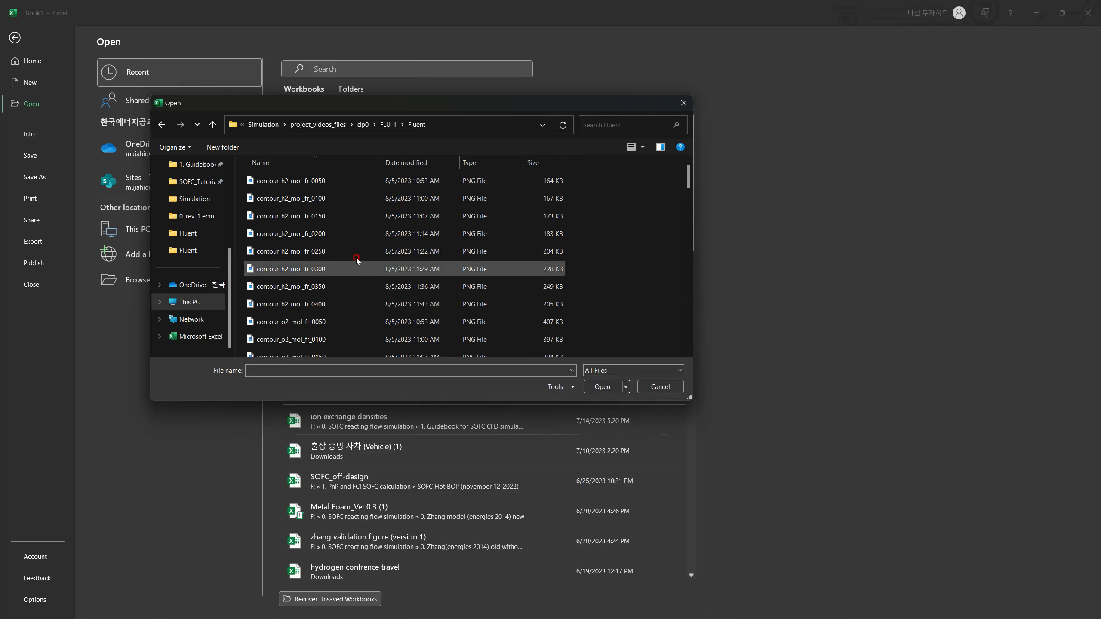
click(676, 372)
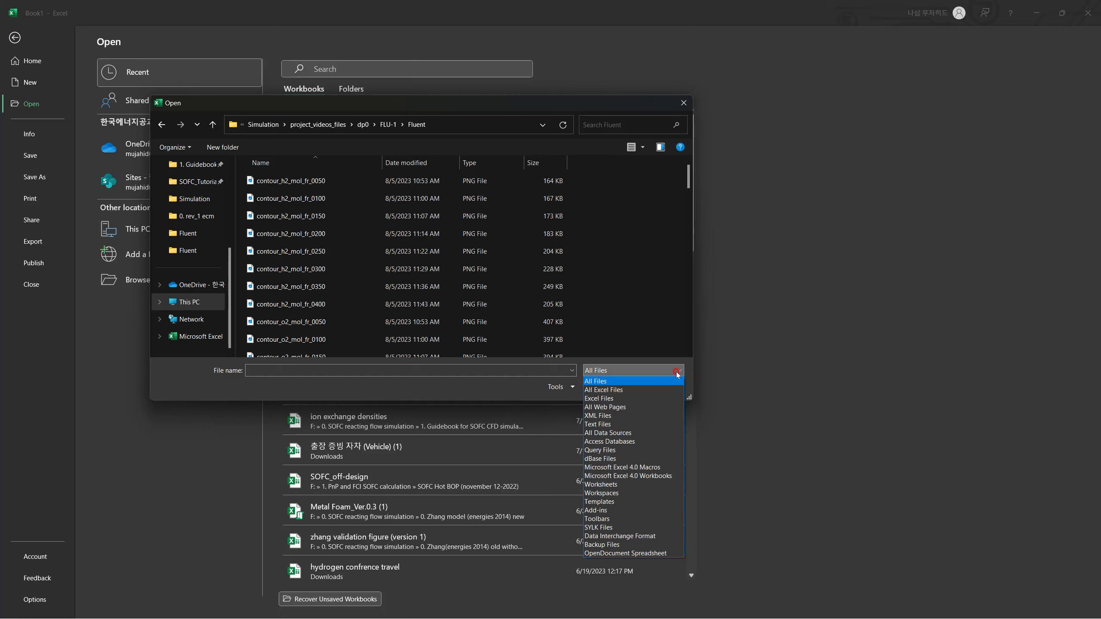
click(677, 372)
Find report-file-0 in the Fluent folder and open it.
scroll(329, 232, down, 10)
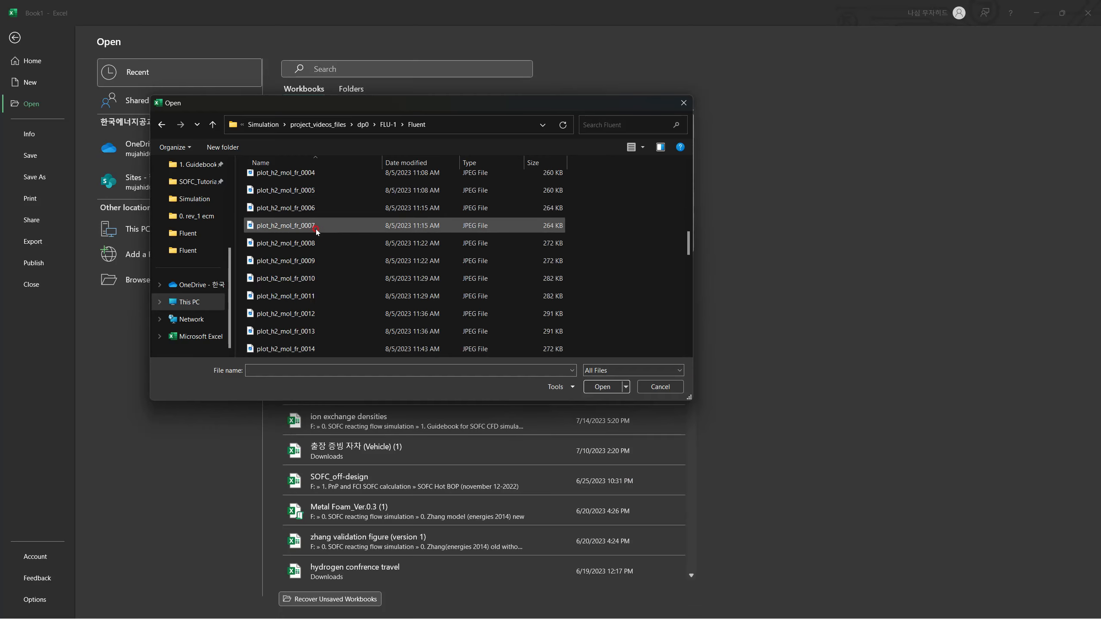
scroll(316, 231, down, 8)
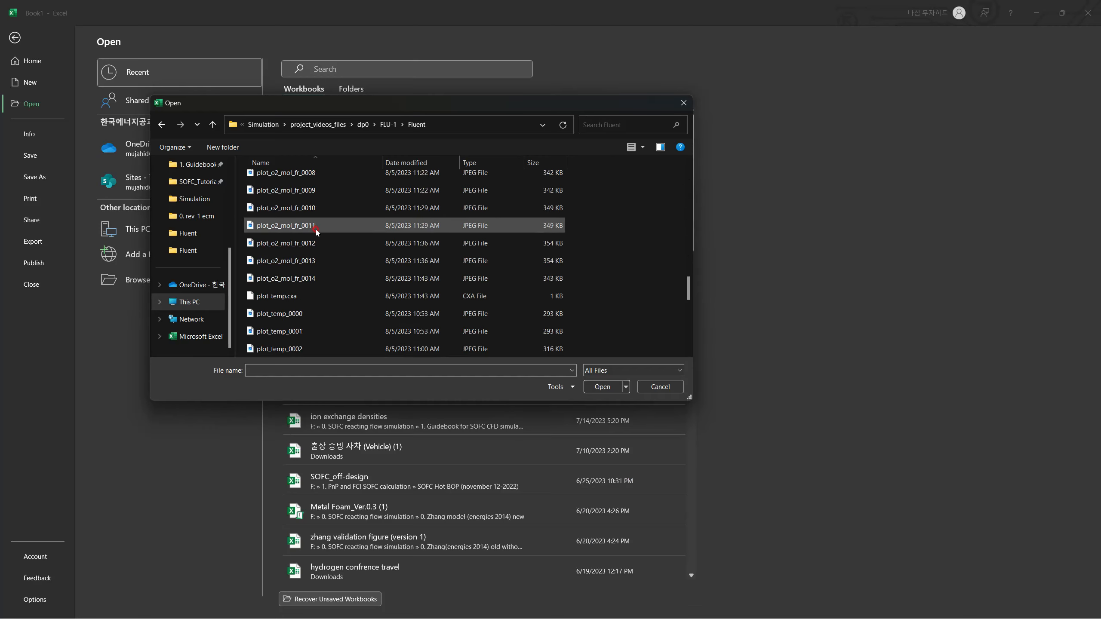
scroll(316, 231, down, 3)
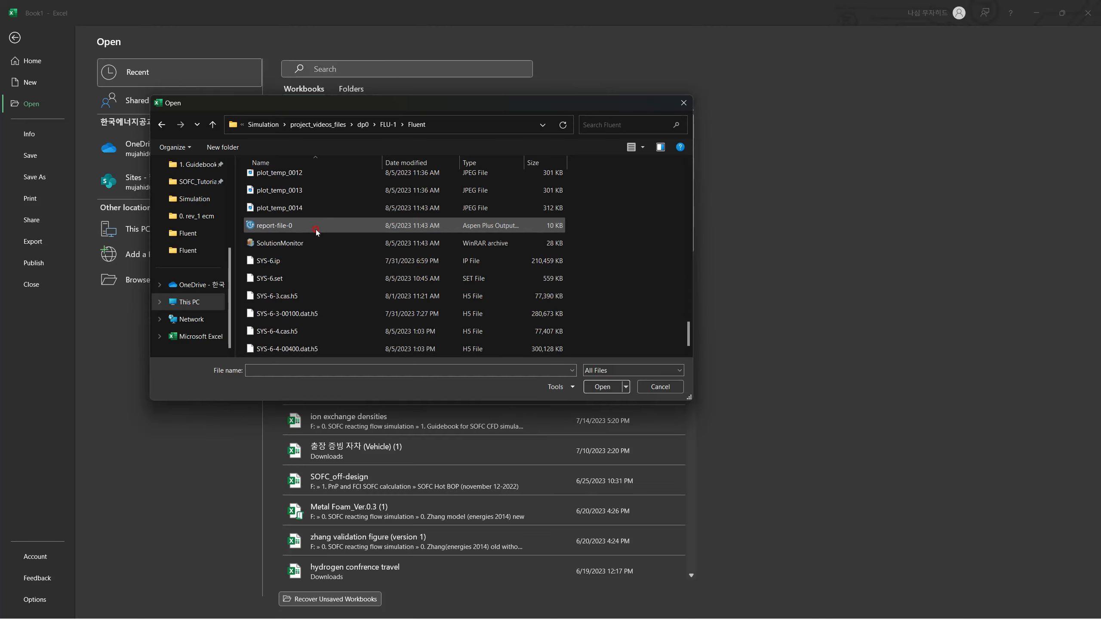
click(316, 230)
click(608, 387)
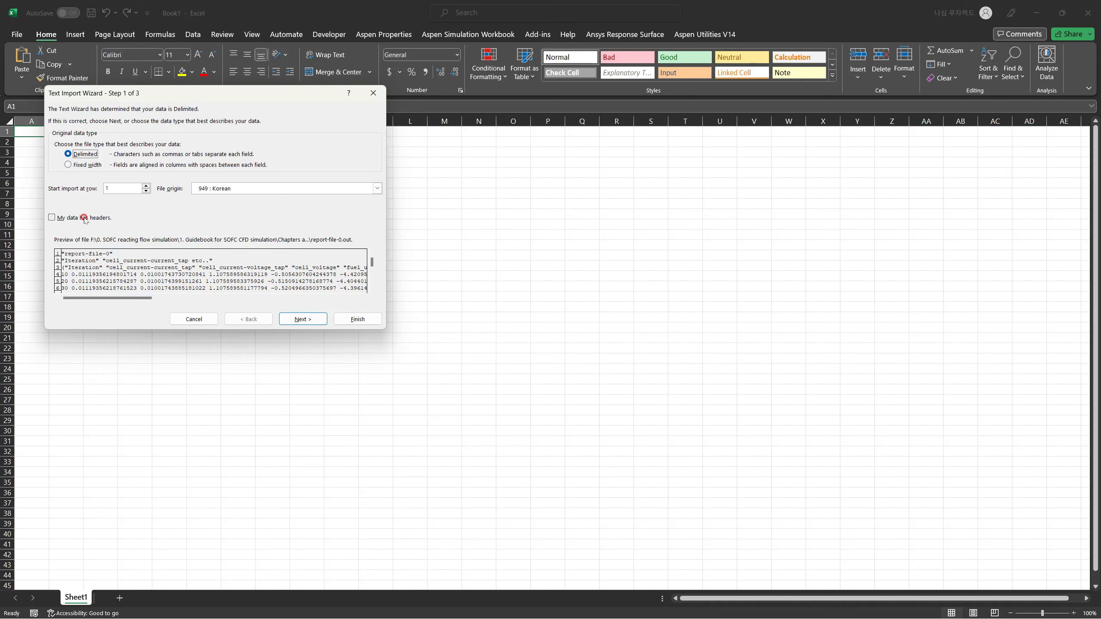
Import the report as delimited text with Space added as a delimiter and the General column format.
click(320, 320)
click(71, 168)
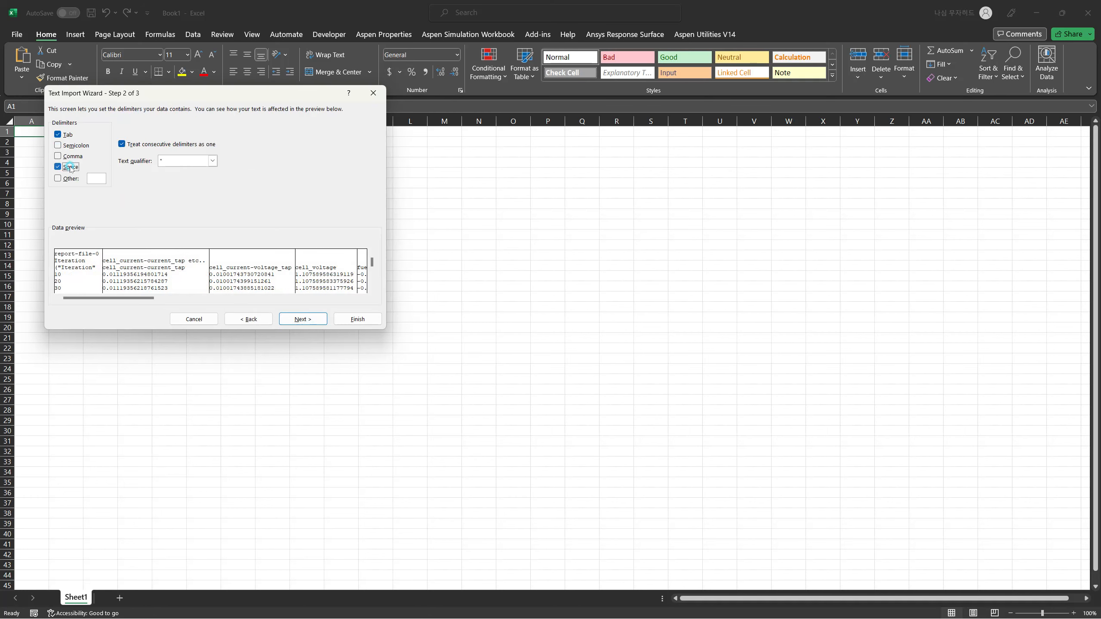
click(301, 318)
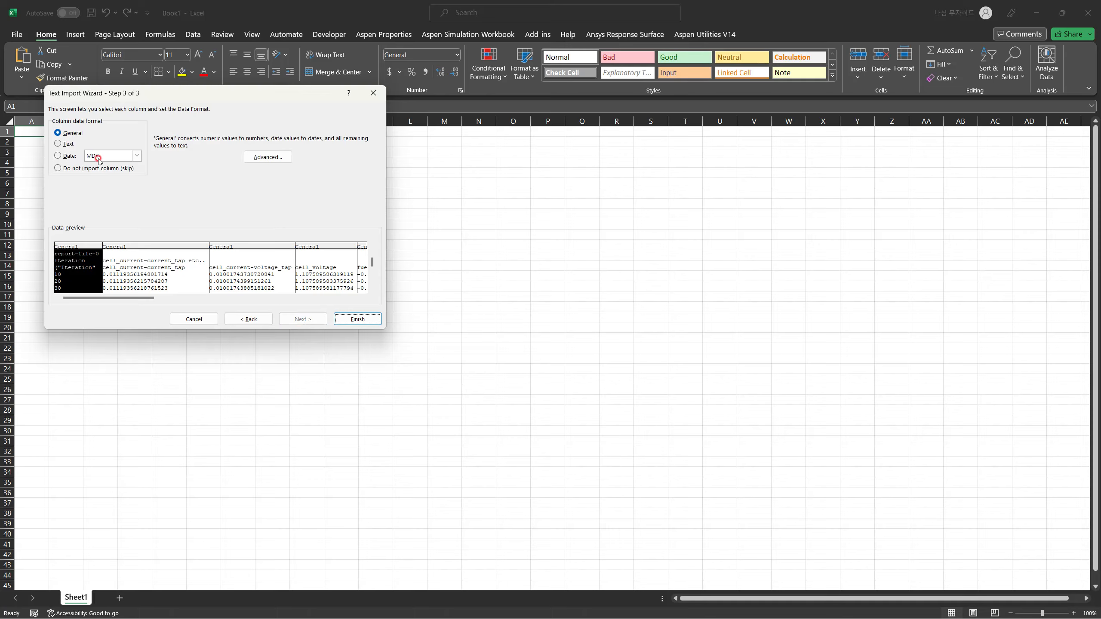
click(357, 319)
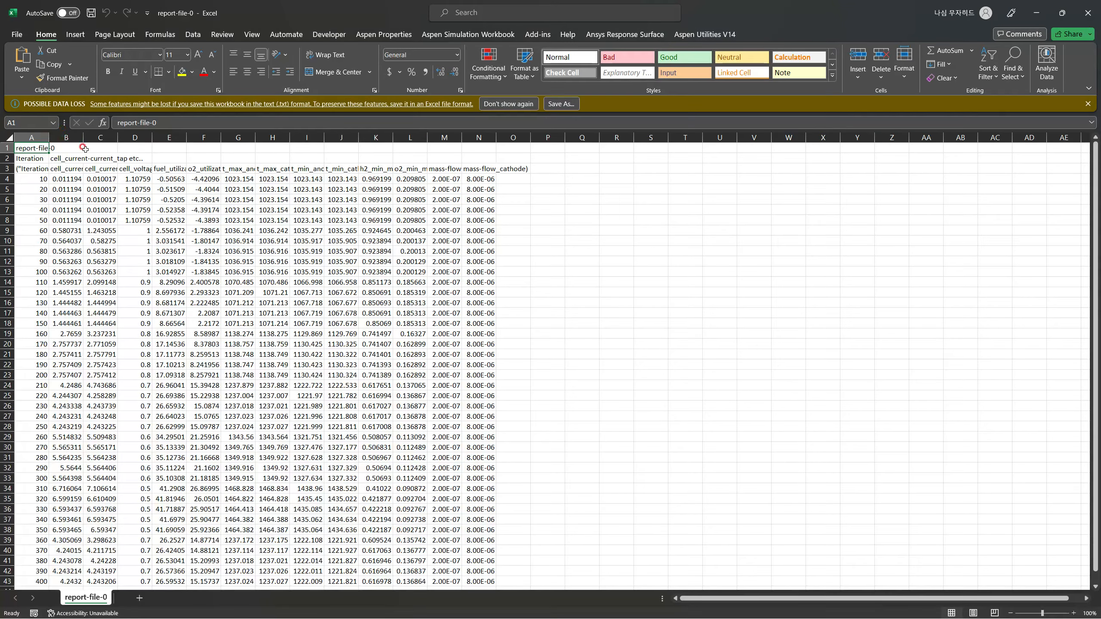
Widen columns A to N of the imported report so the headers and values are easier to read.
drag(49, 137, 378, 138)
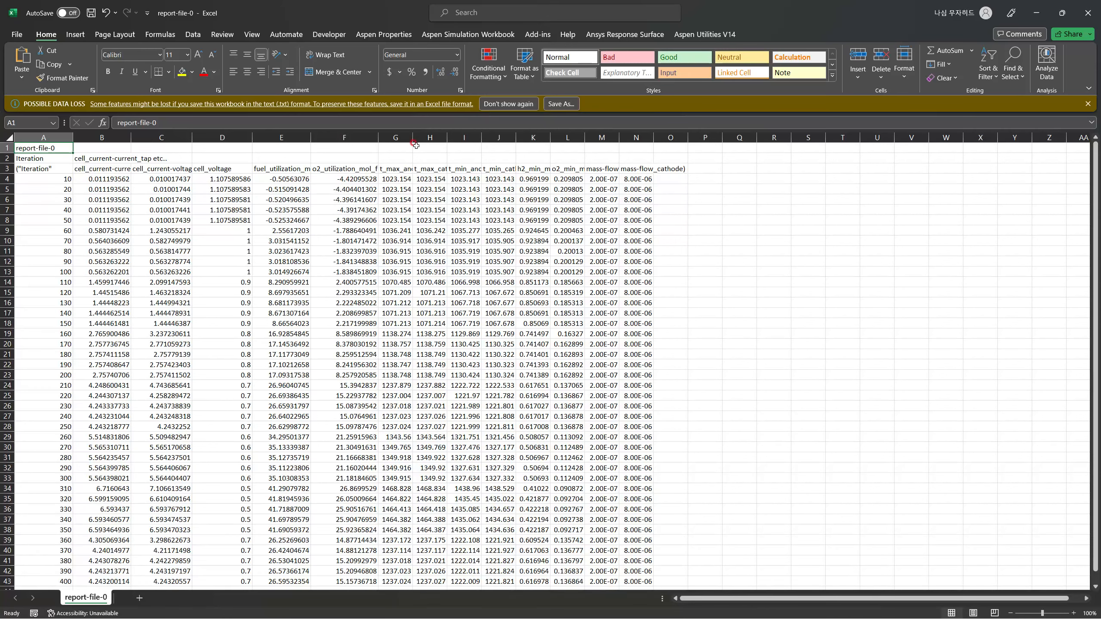
drag(412, 138, 807, 137)
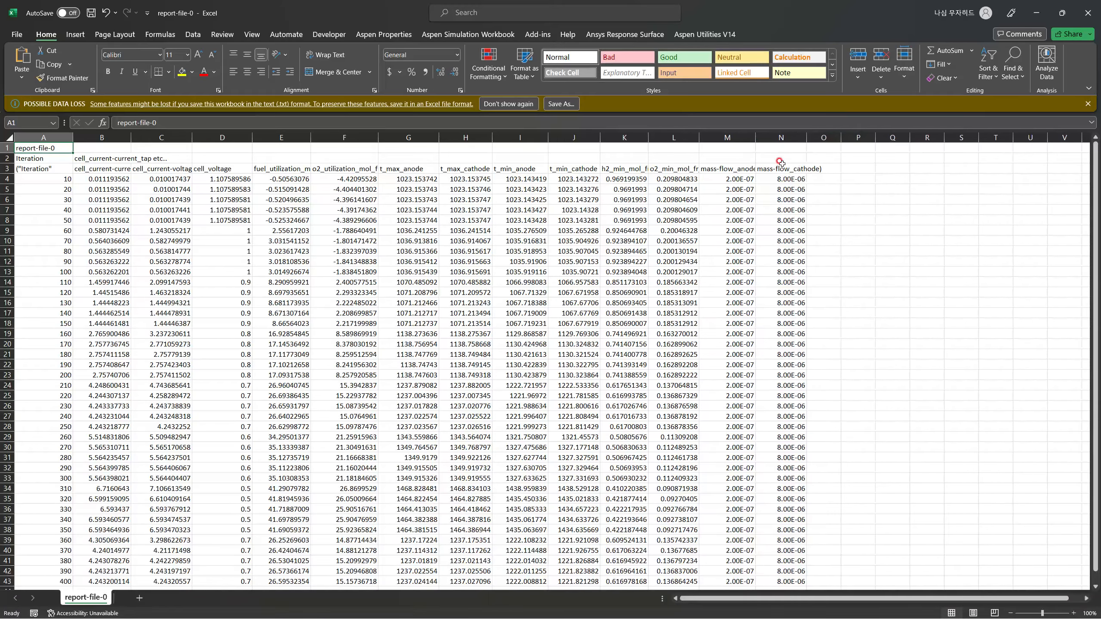
Examine the mass-flow_anode and mass-flow_cathode headers and look through the rows of the report.
click(724, 169)
click(784, 169)
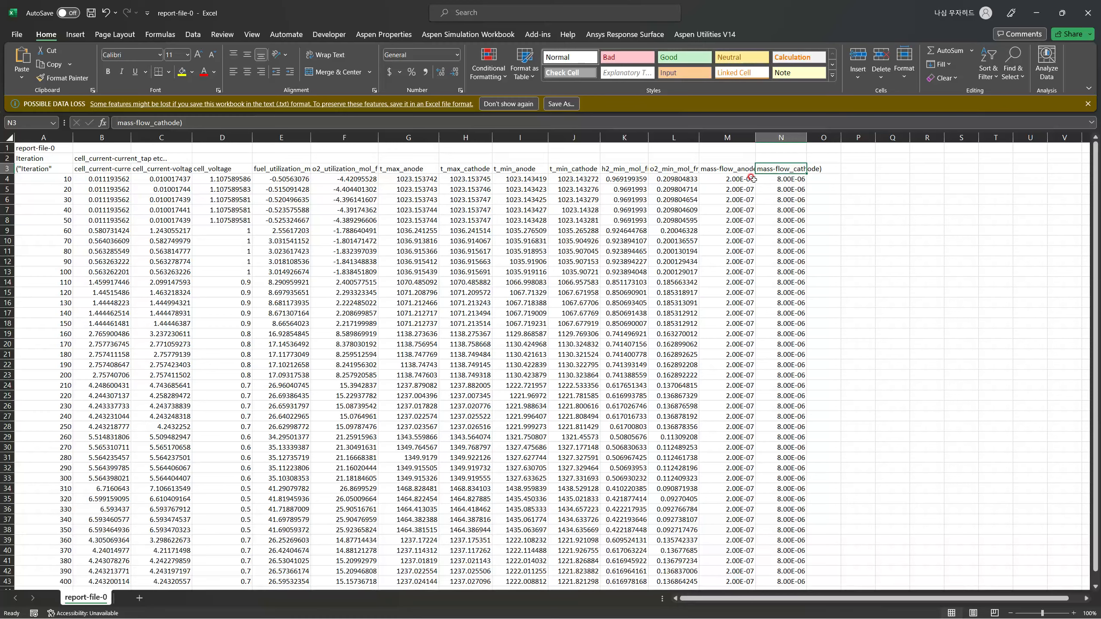
click(727, 169)
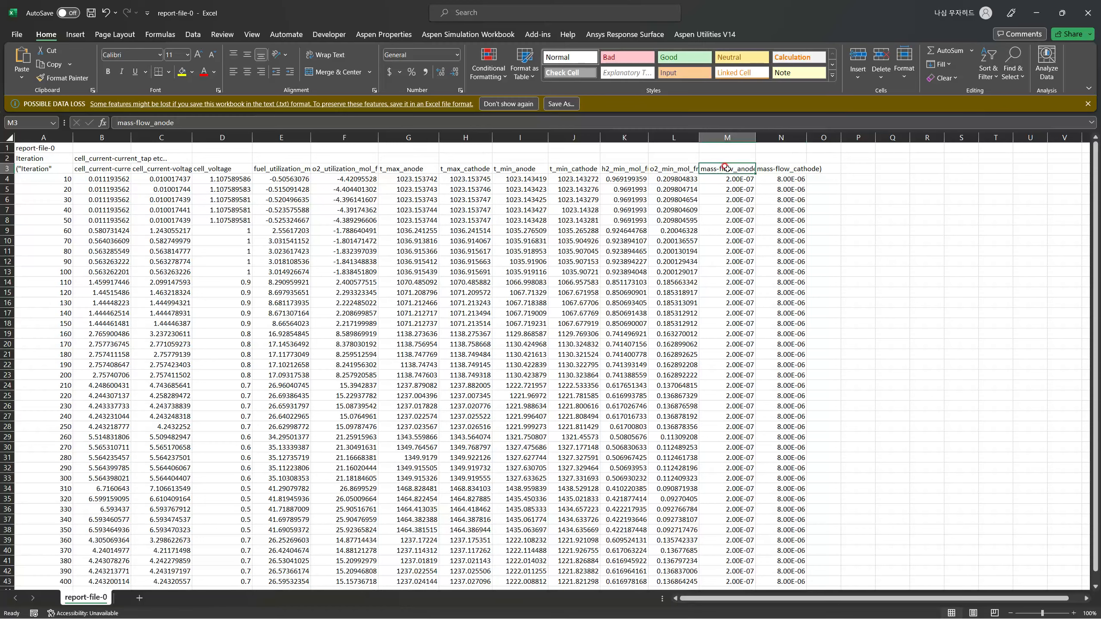
click(786, 169)
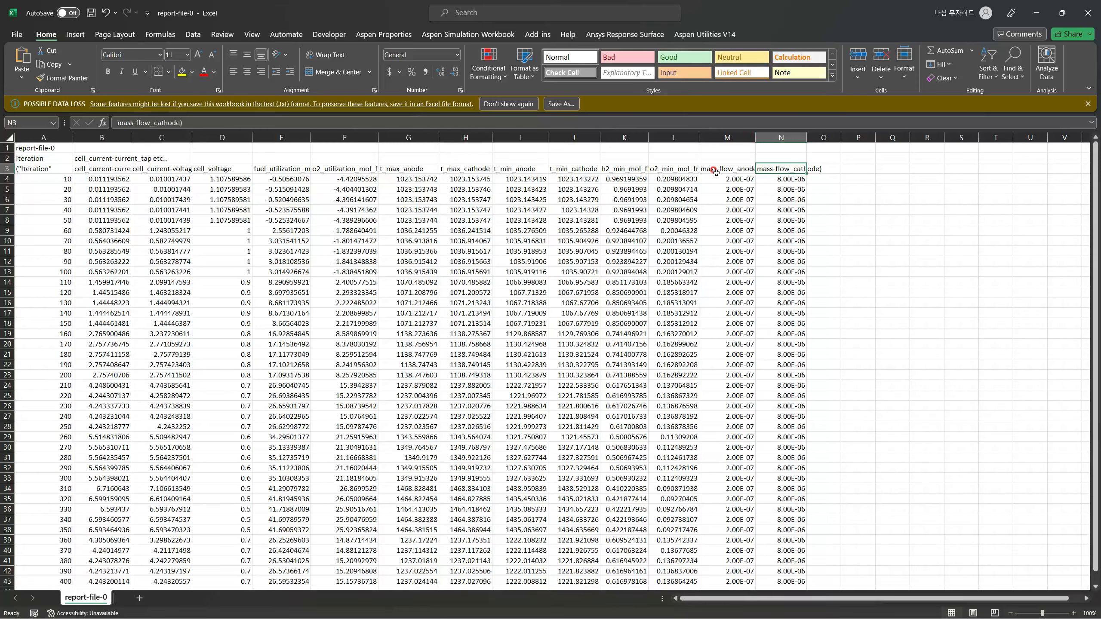
scroll(751, 213, down, 6)
scroll(762, 195, up, 7)
scroll(777, 169, down, 7)
scroll(777, 169, up, 7)
Inspect the rows for iterations 50, 100, 150, 200 and 350, the final iterations of individual voltage steps.
click(4, 220)
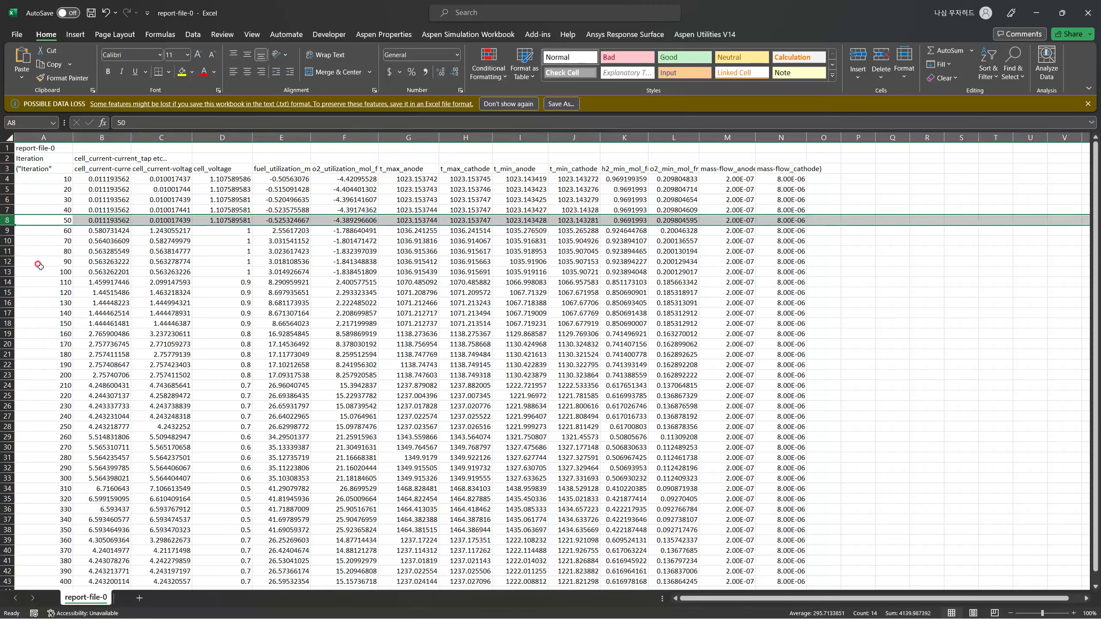
click(2, 270)
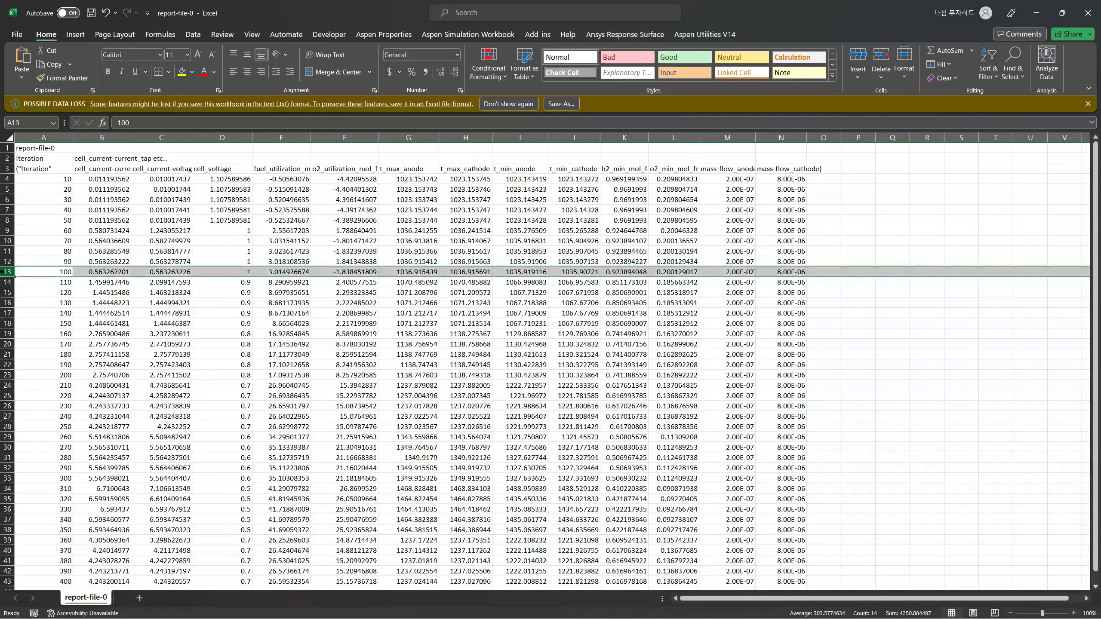
click(7, 324)
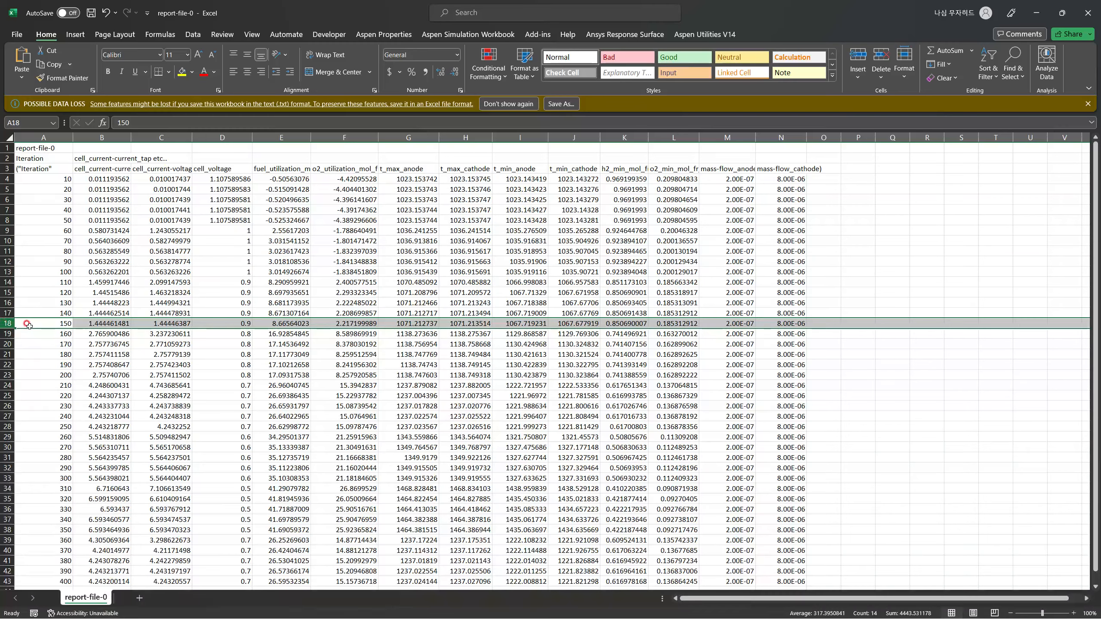
click(4, 374)
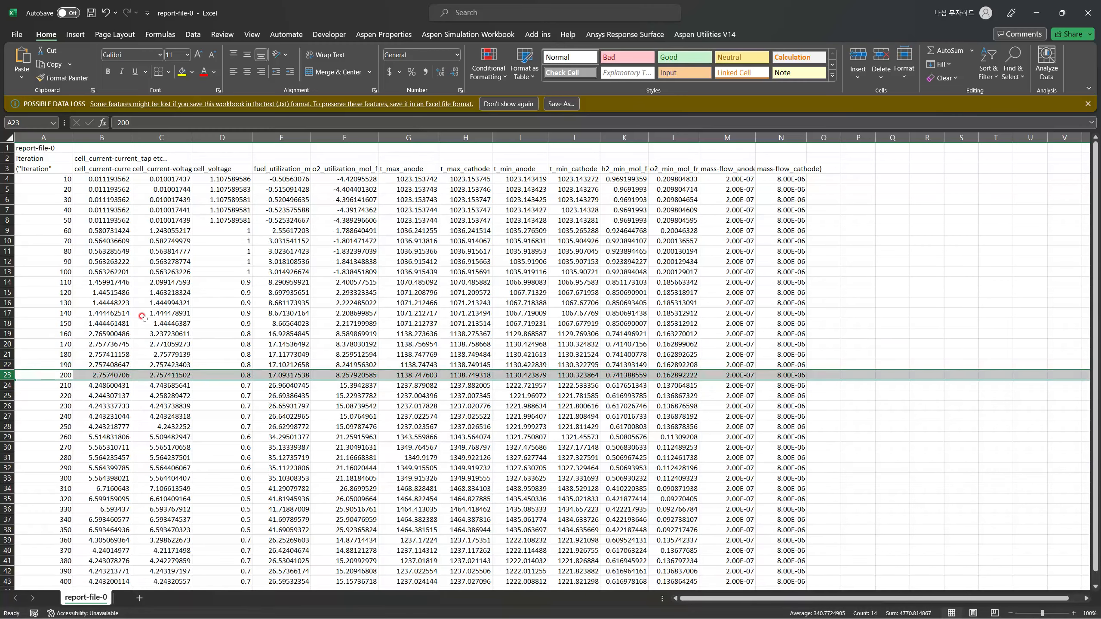
scroll(224, 263, down, 2)
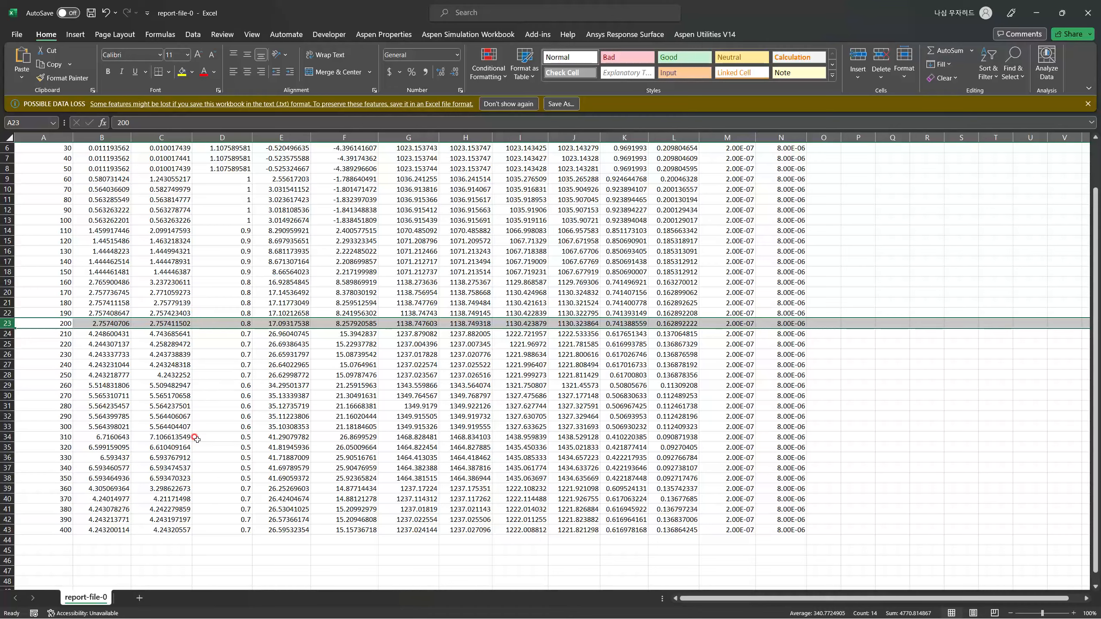
click(10, 478)
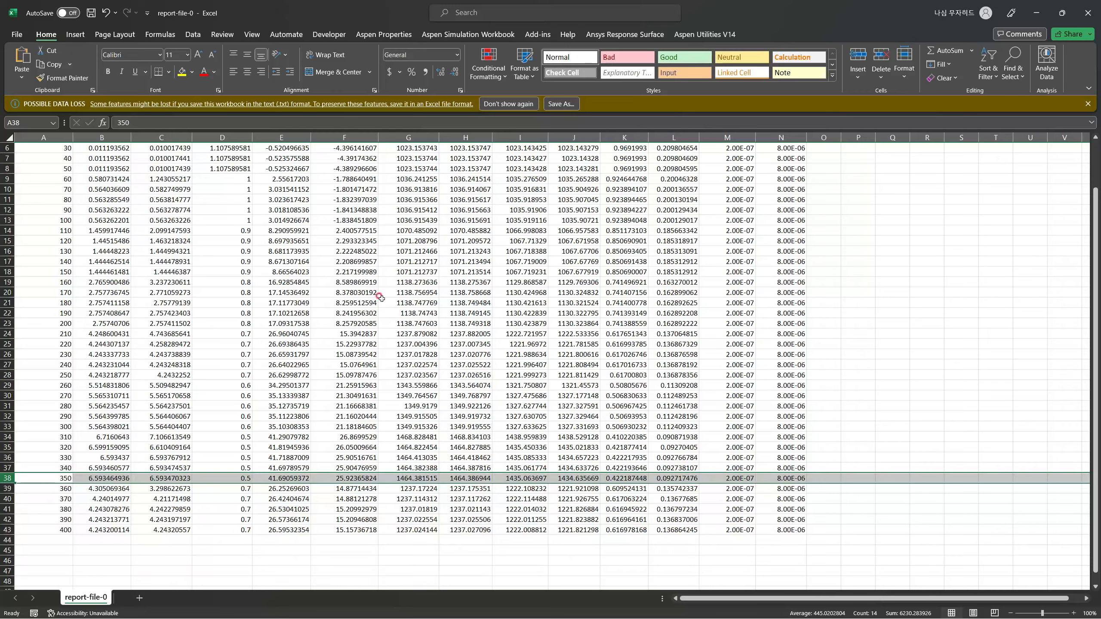
Return to the image viewer and view the contour images from contour_h2_mol_fr_0350 through contour_o2_mol_fr_0100.
key(ctrl+n)
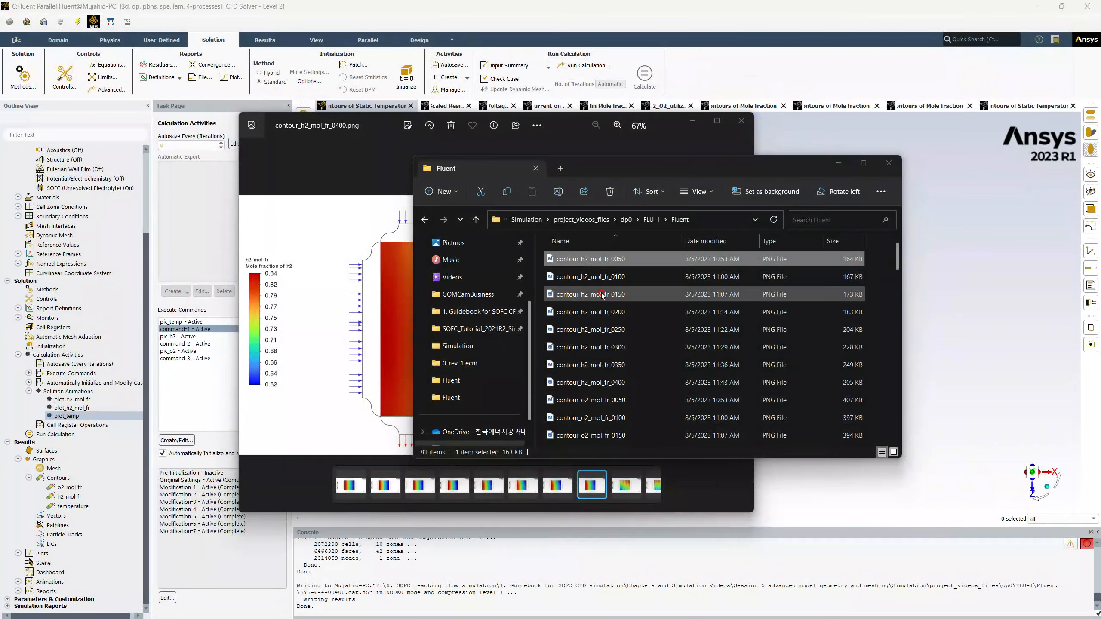
click(351, 175)
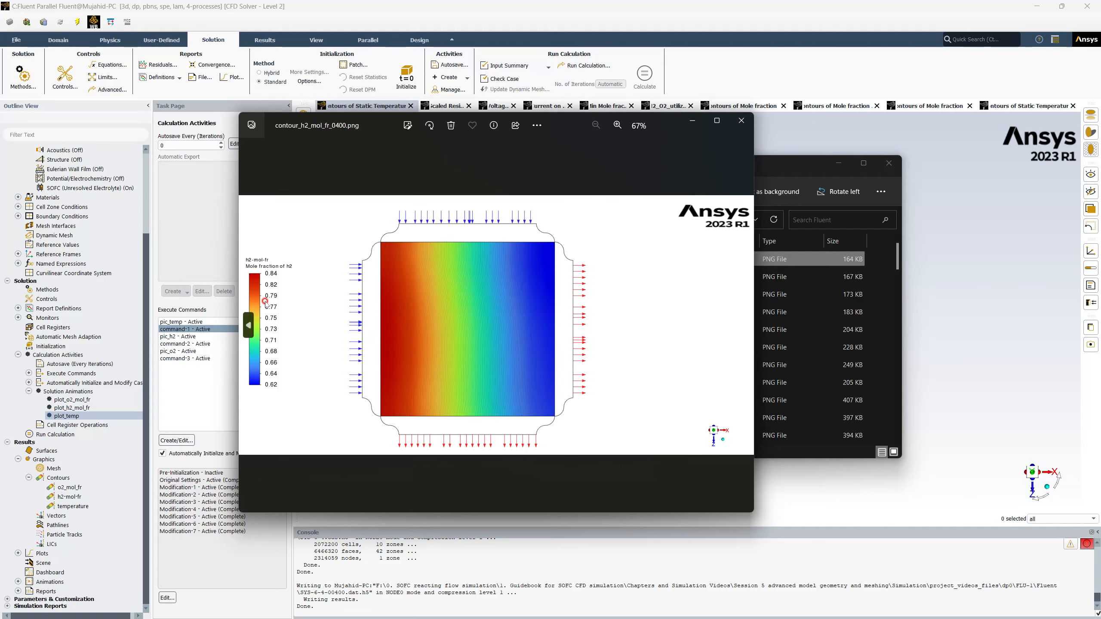
key(Left)
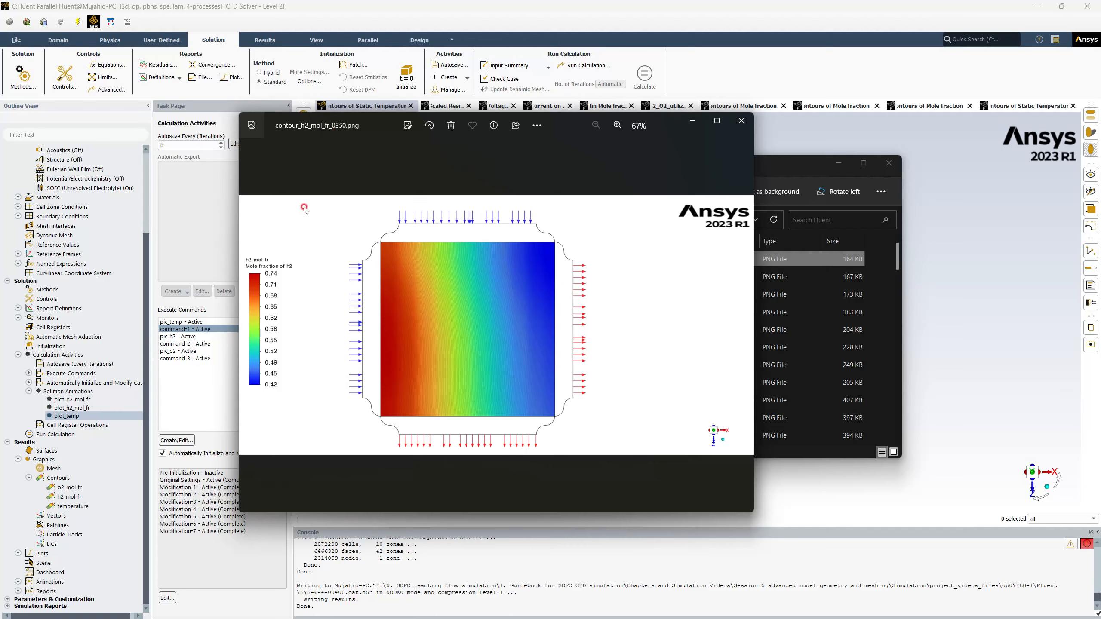
click(744, 326)
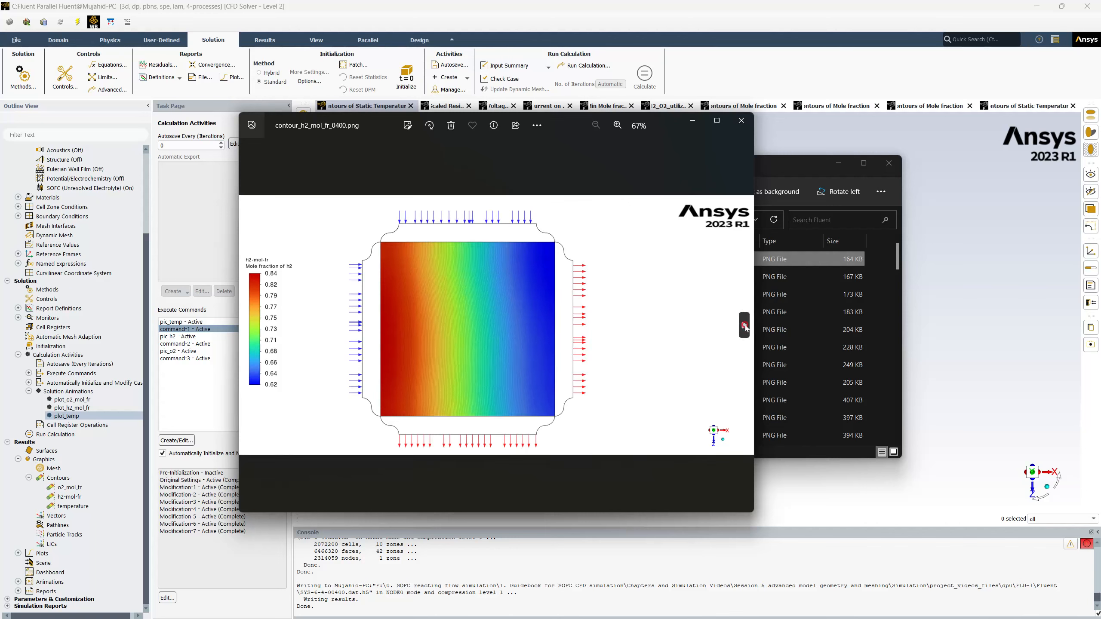
click(744, 325)
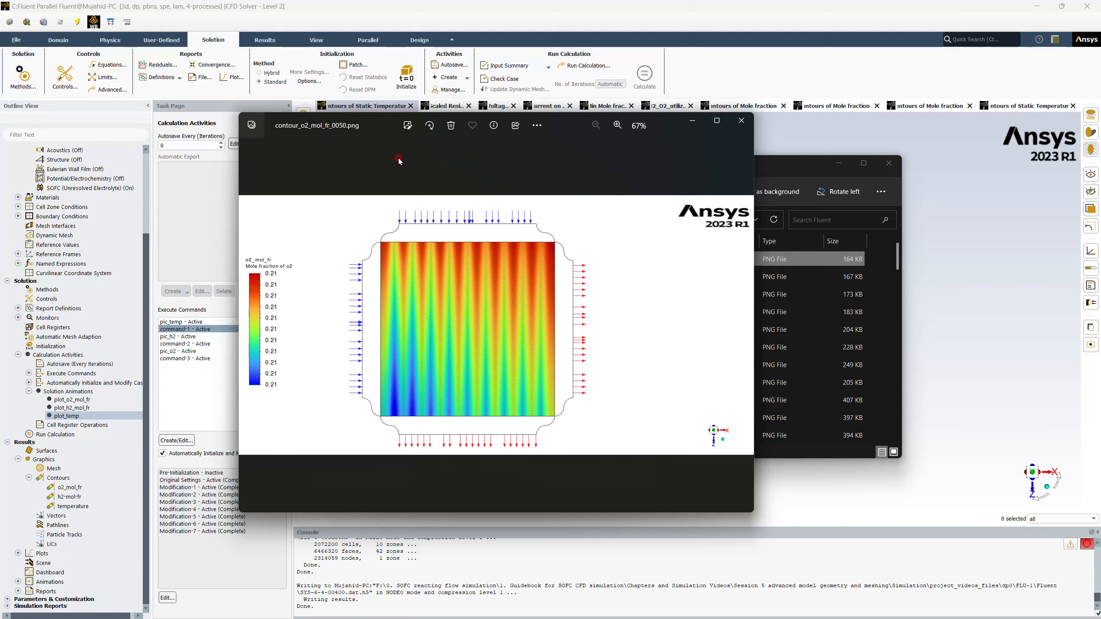
click(745, 333)
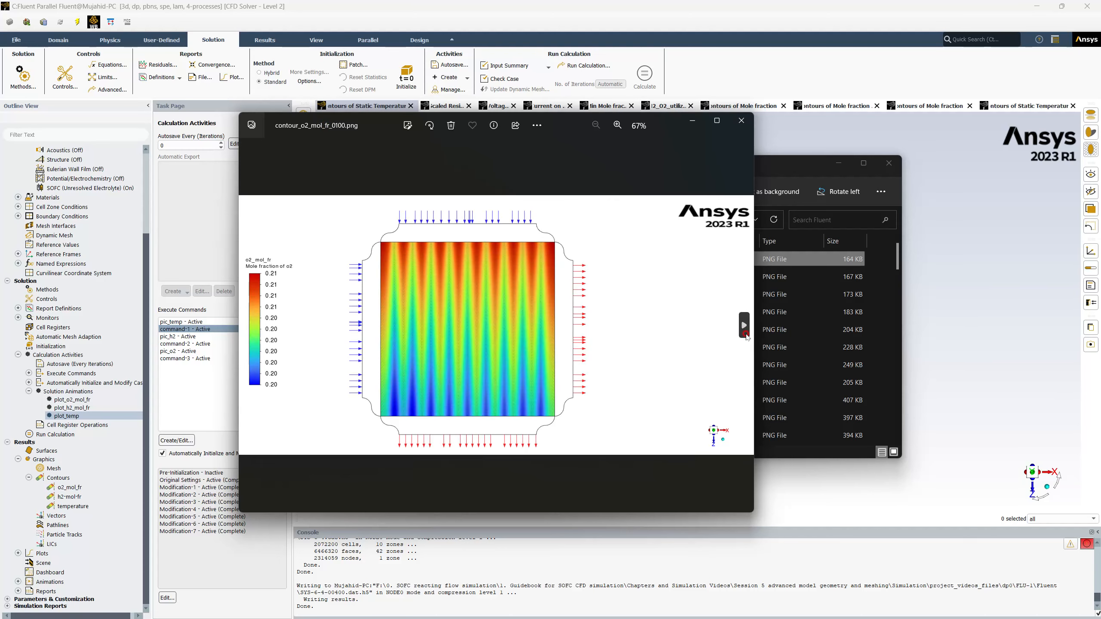
View the O2 contour images from contour_o2_mol_fr_0100 to 0400, compare 0350 with 0400, and close the image viewer.
click(744, 325)
click(745, 333)
click(745, 333)
click(745, 333)
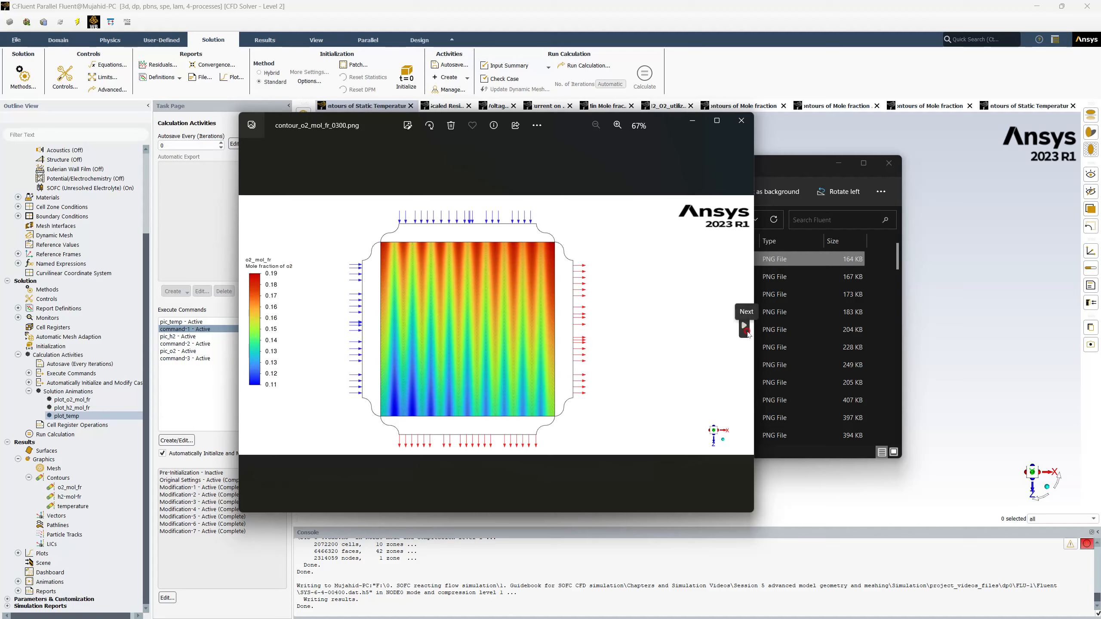
click(744, 326)
click(748, 332)
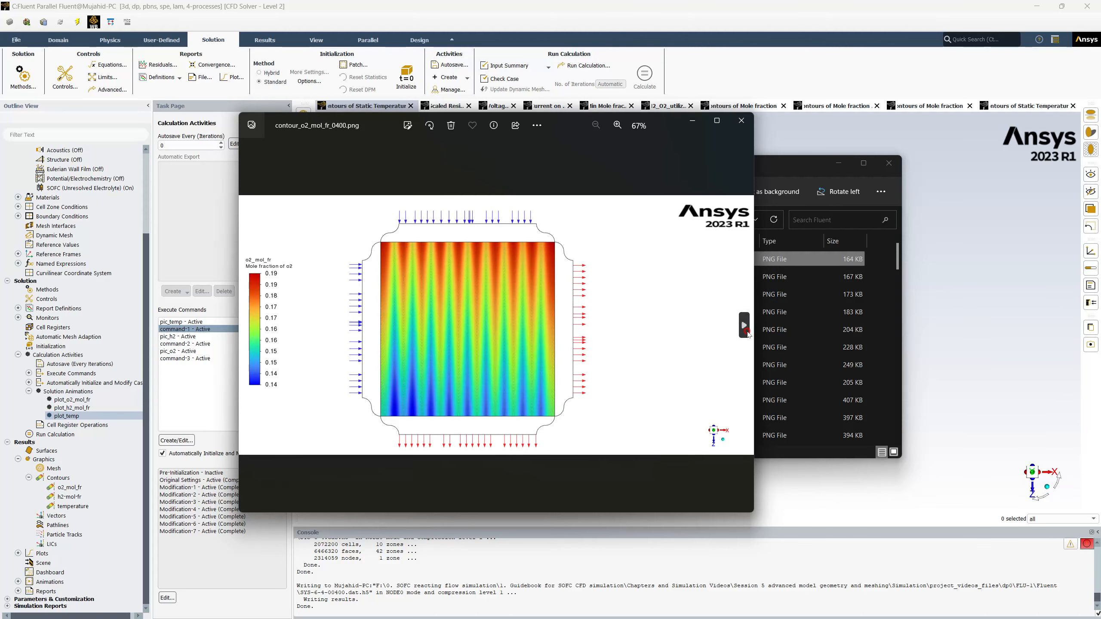
click(249, 329)
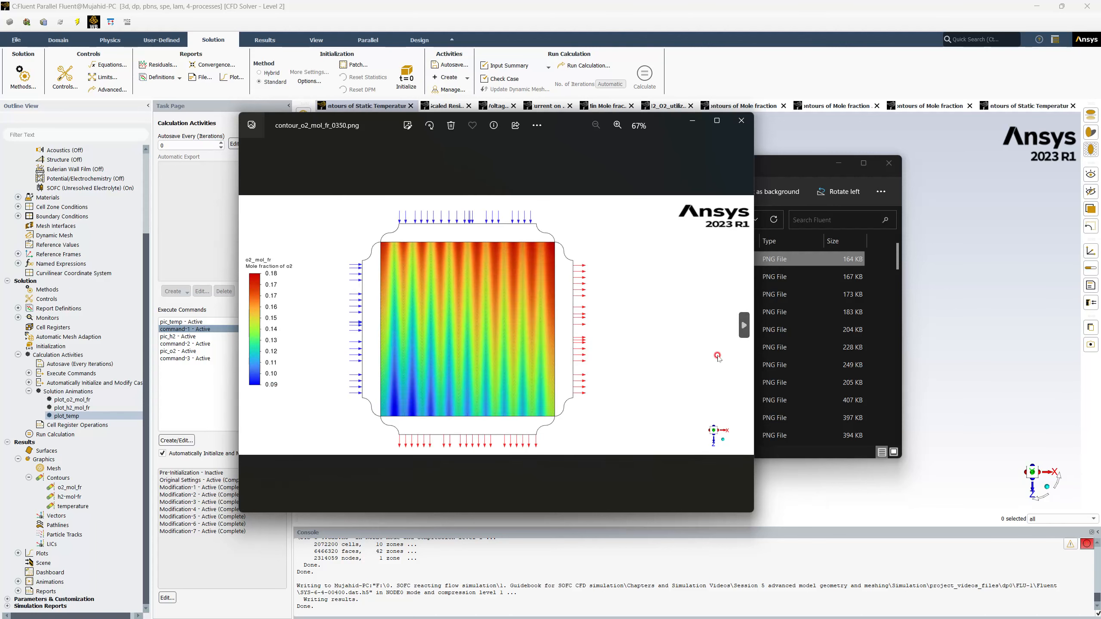
click(744, 324)
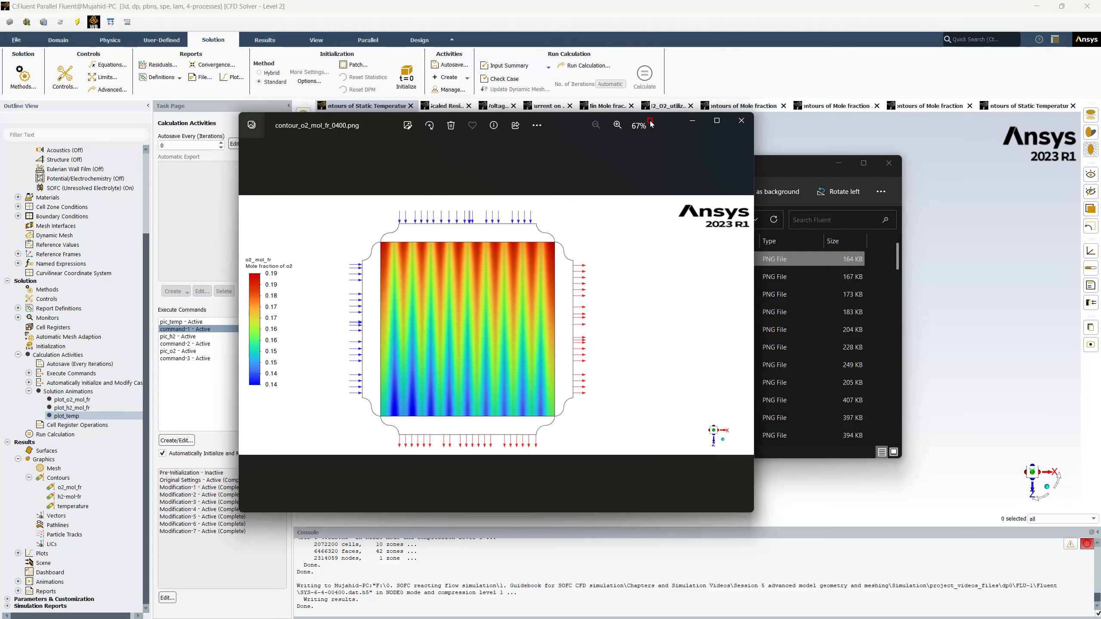
drag(674, 126, 574, 146)
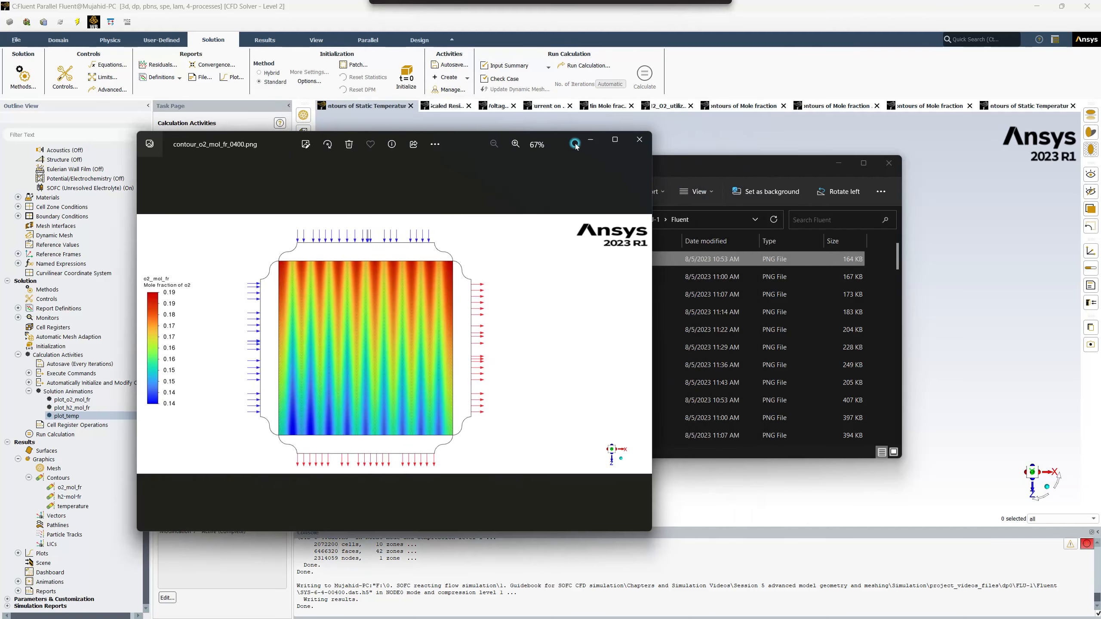
click(640, 141)
Look through the Fluent results folder for the saved contour images, H2, O2 and temperature animation frames, report file and case files.
scroll(609, 271, down, 5)
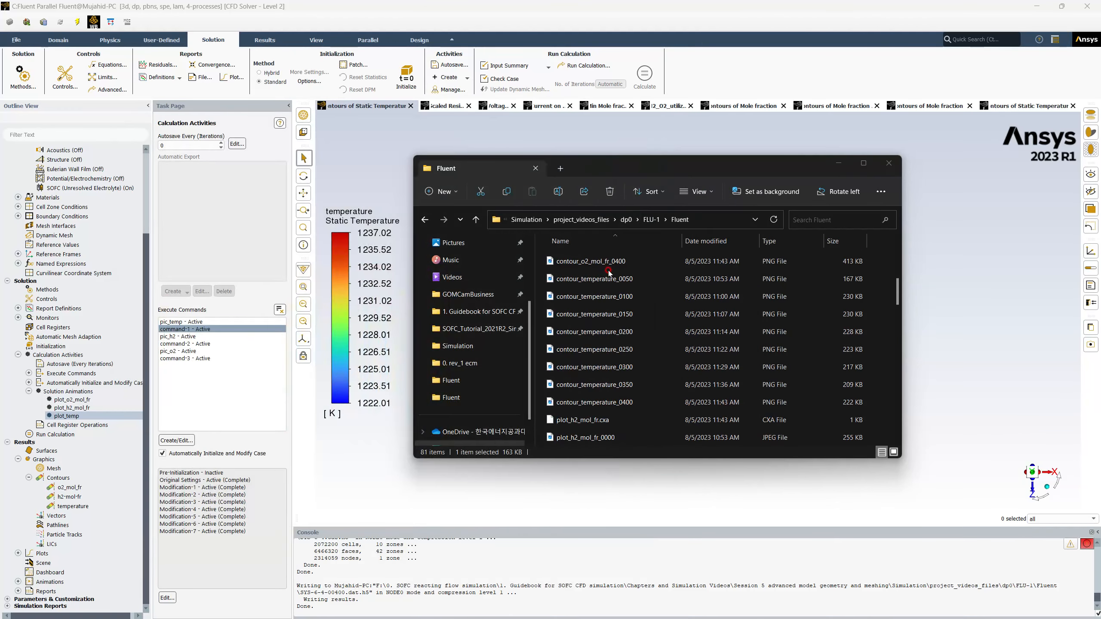
scroll(609, 273, down, 5)
scroll(611, 324, down, 8)
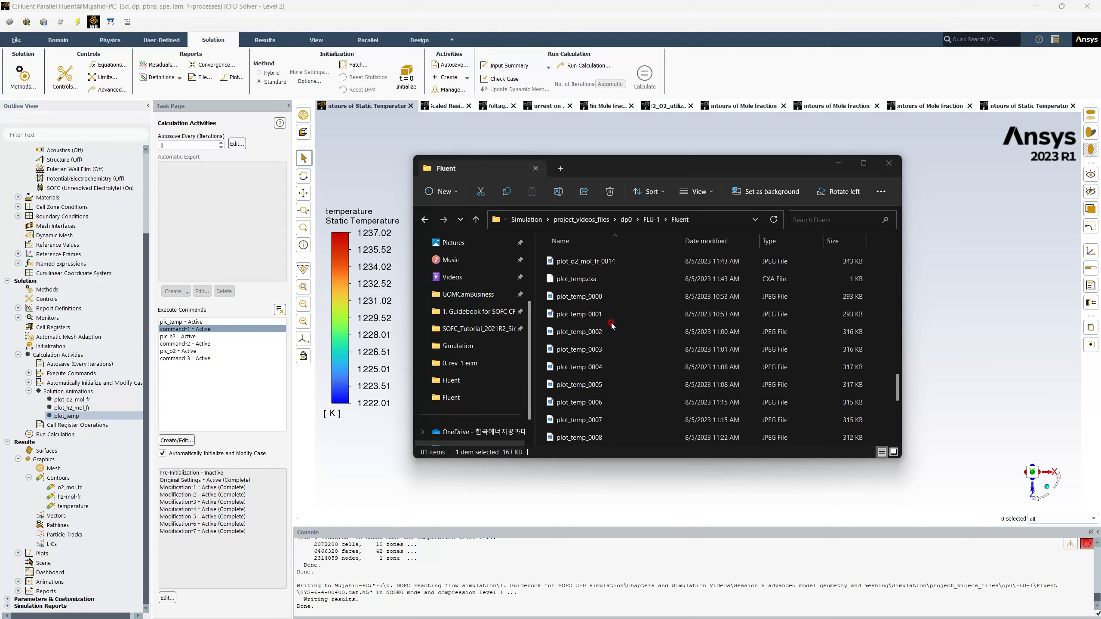
scroll(611, 324, down, 3)
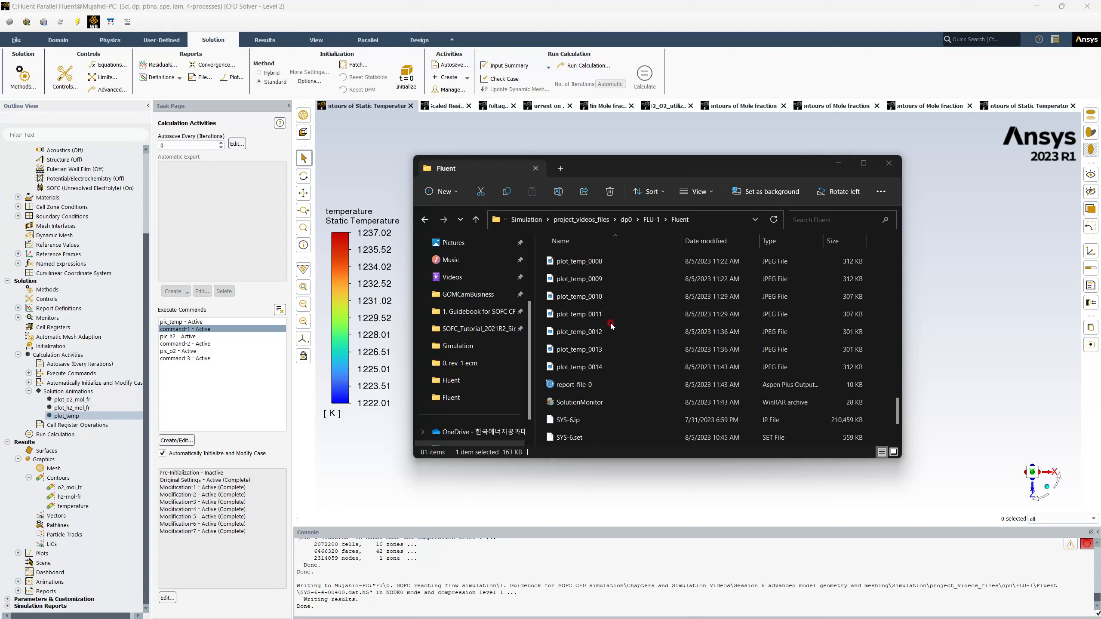
scroll(612, 326, up, 8)
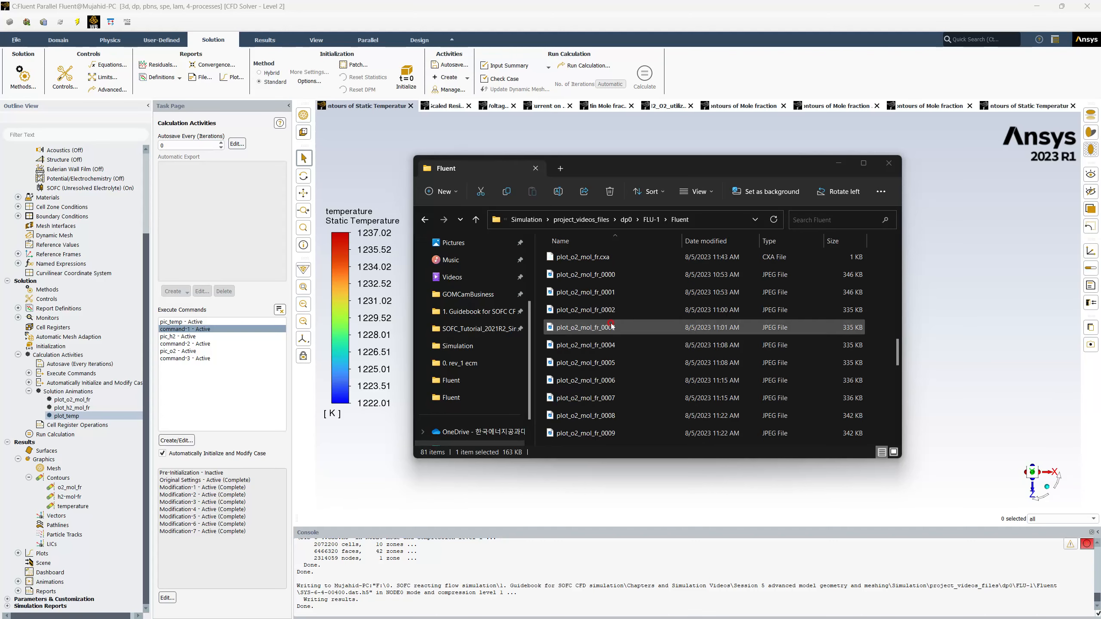
scroll(589, 281, up, 8)
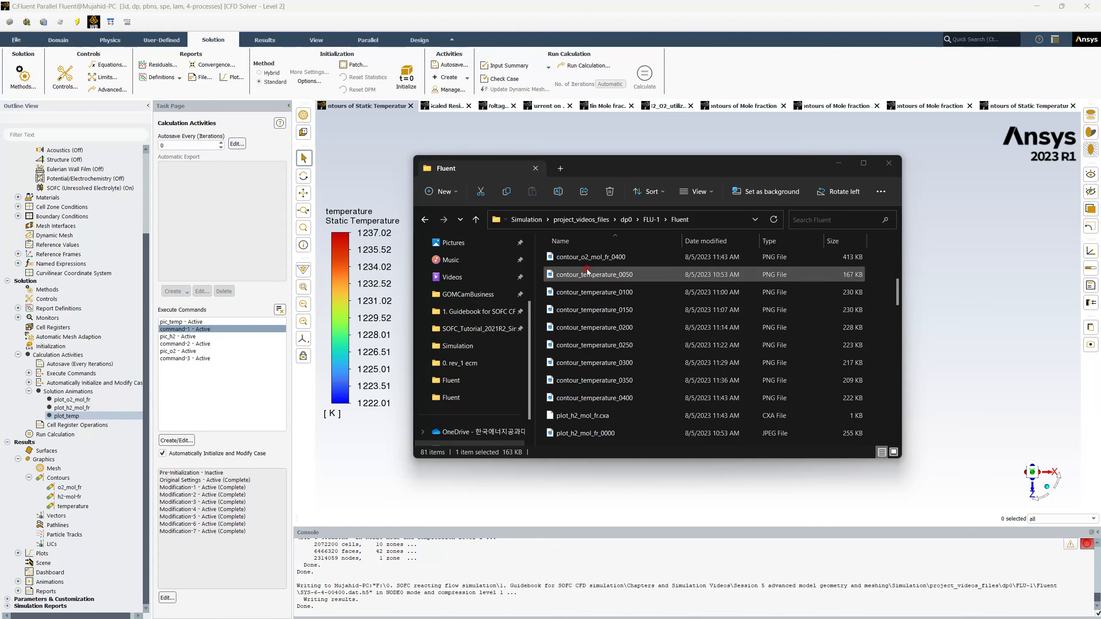
scroll(586, 270, up, 2)
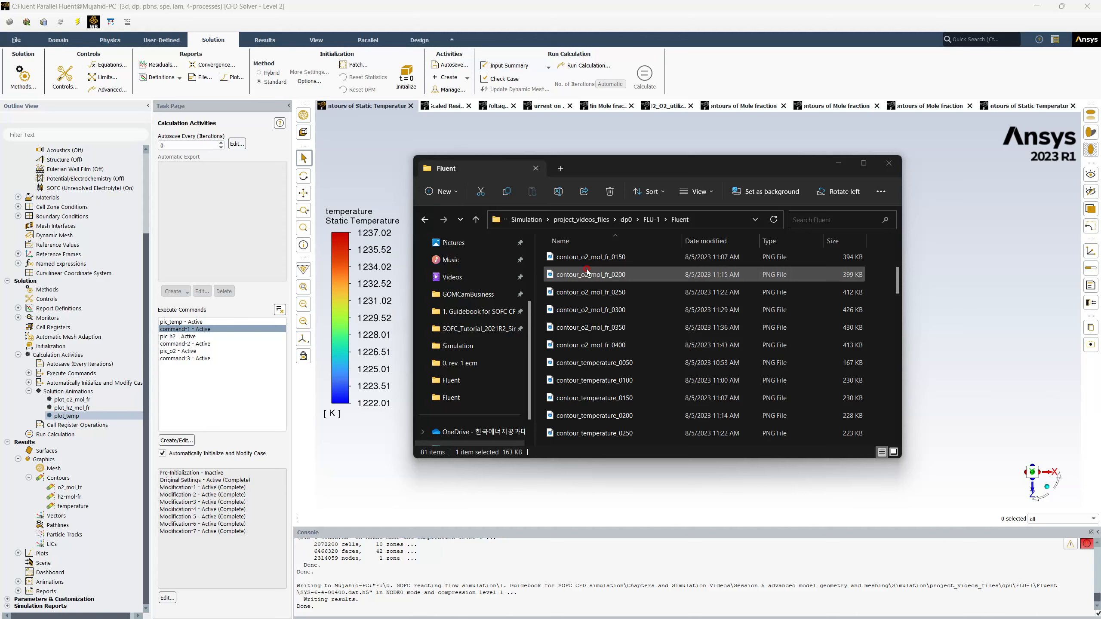
scroll(587, 270, up, 3)
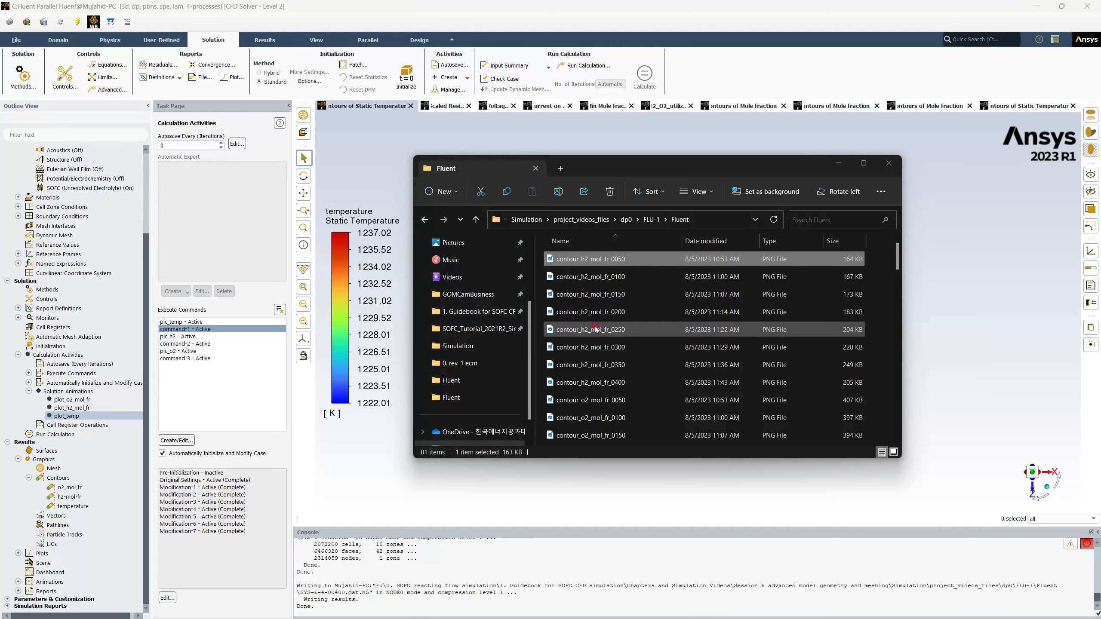
scroll(606, 390, down, 7)
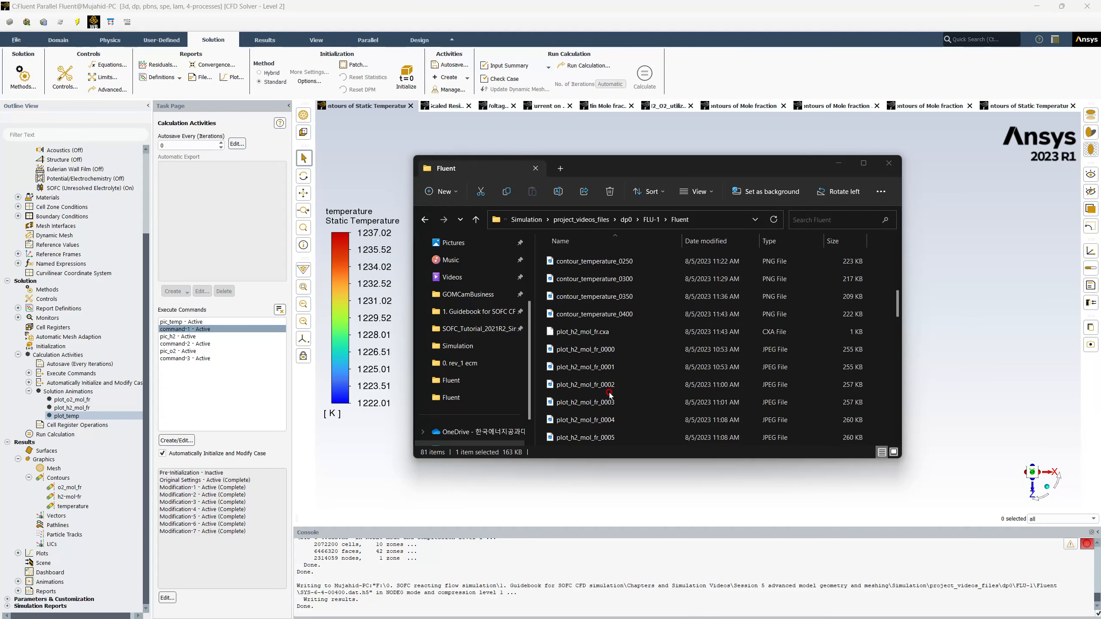
scroll(609, 393, down, 2)
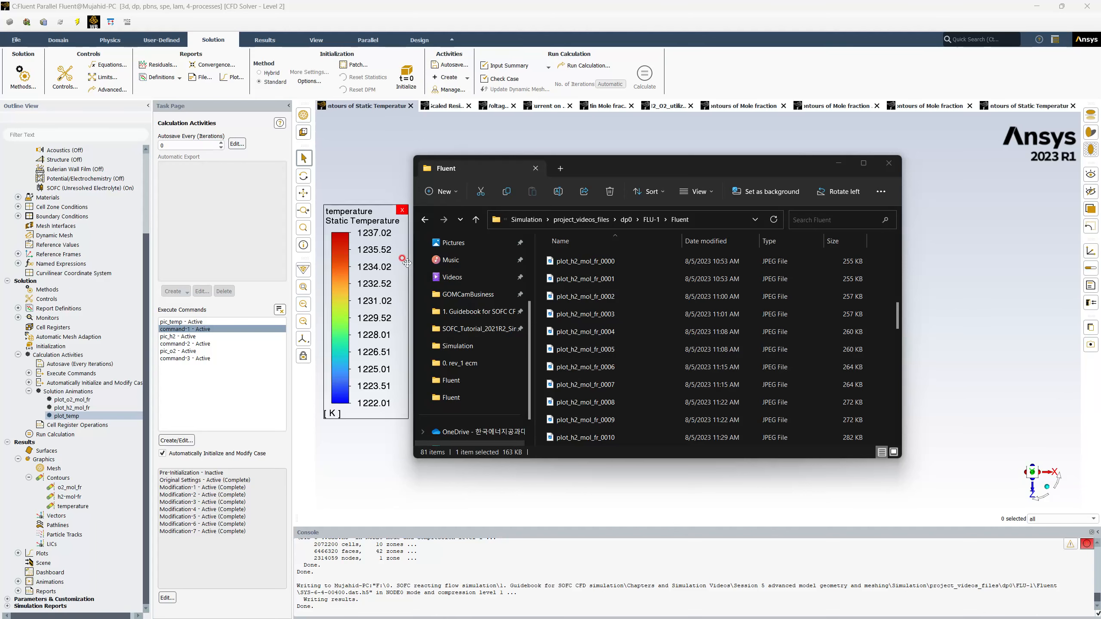
scroll(655, 347, down, 4)
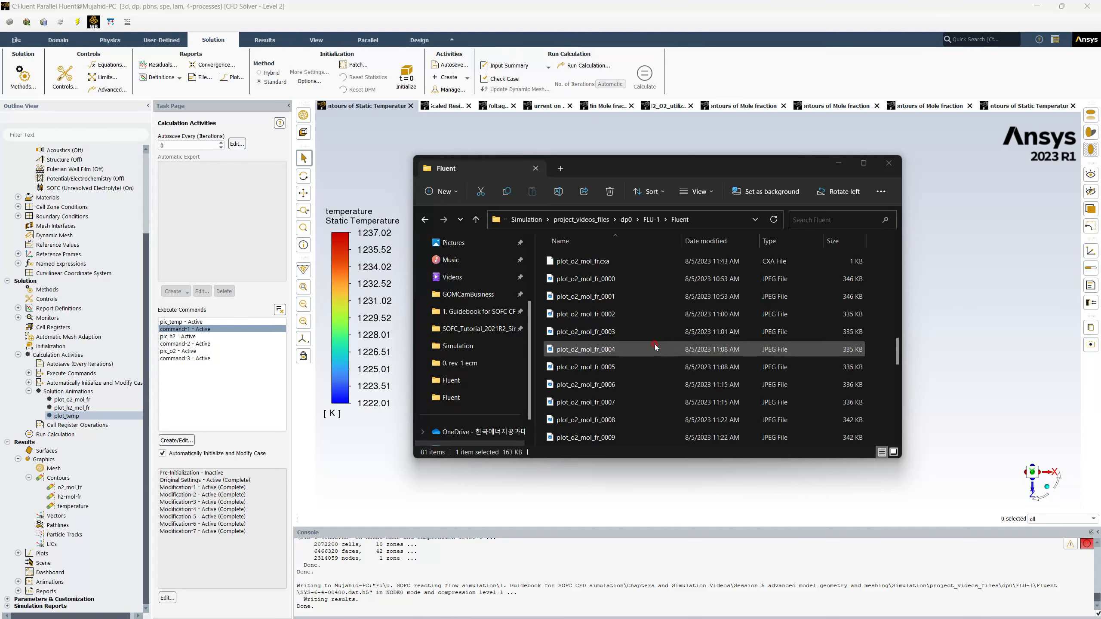
scroll(656, 347, down, 10)
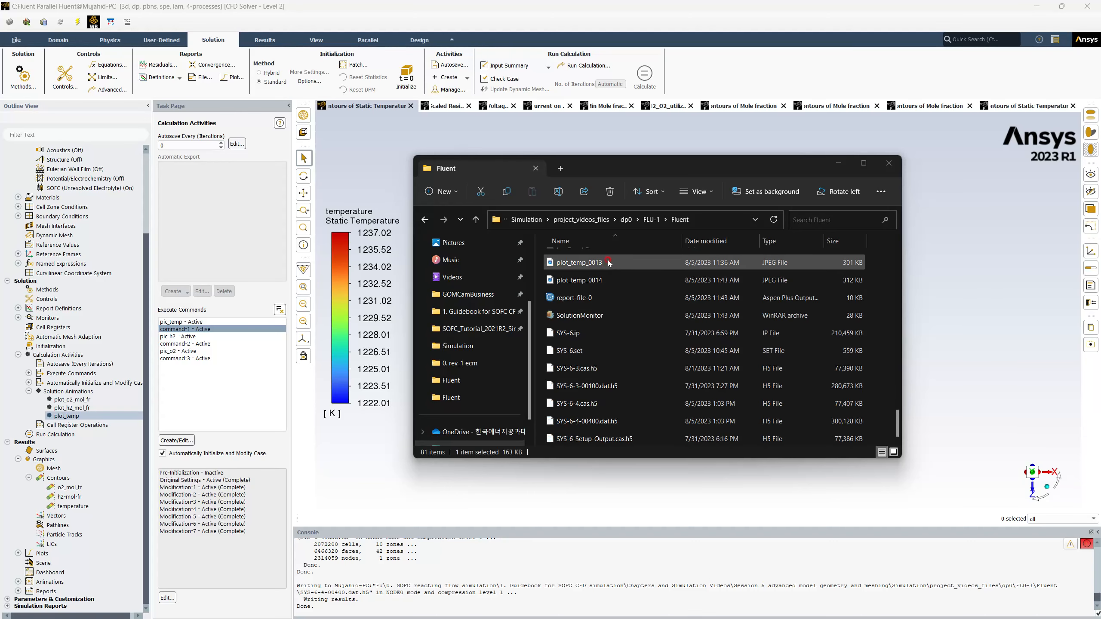
Open plot_o2_mol_fr_0000 from the results folder and view the O2 mole fraction animation frames in sequence.
scroll(608, 263, up, 10)
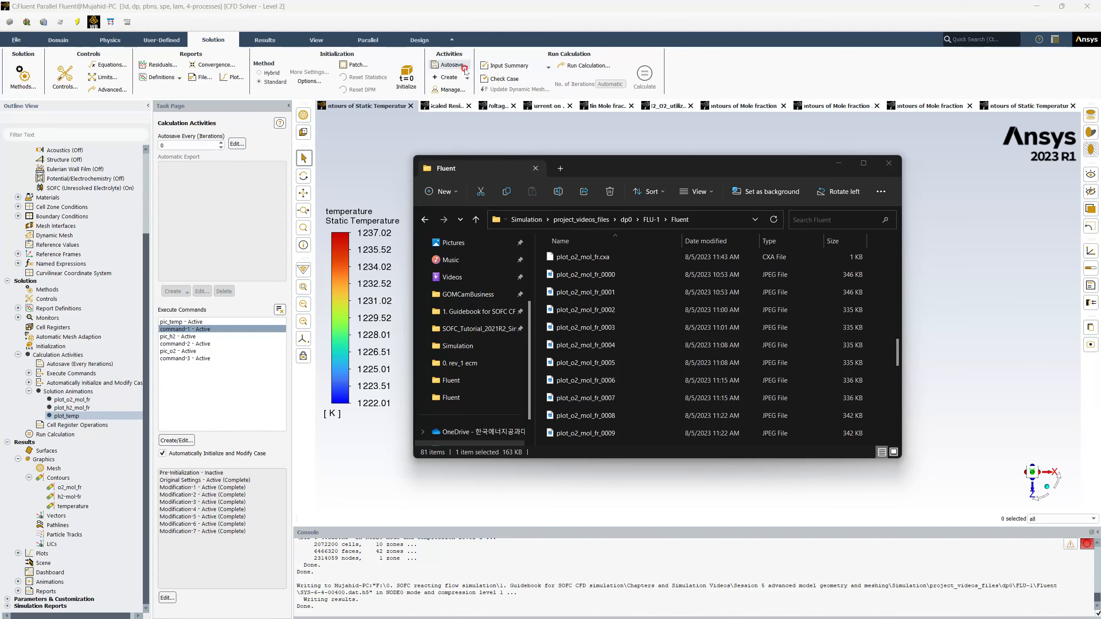
double_click(581, 277)
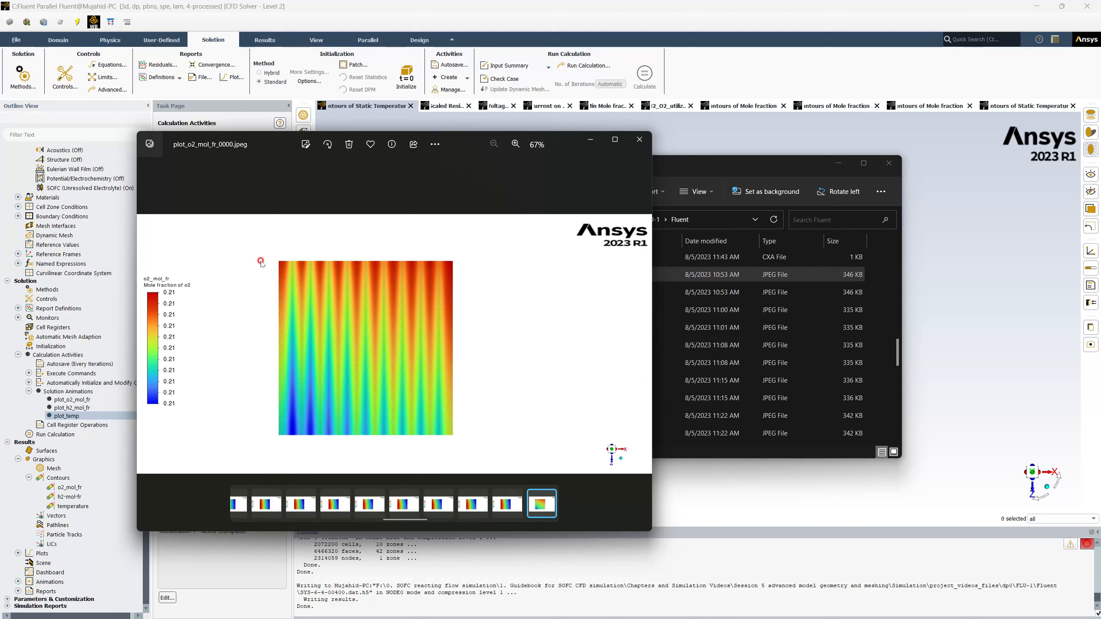
click(642, 346)
click(642, 344)
click(642, 344)
click(642, 344)
click(642, 344)
click(642, 344)
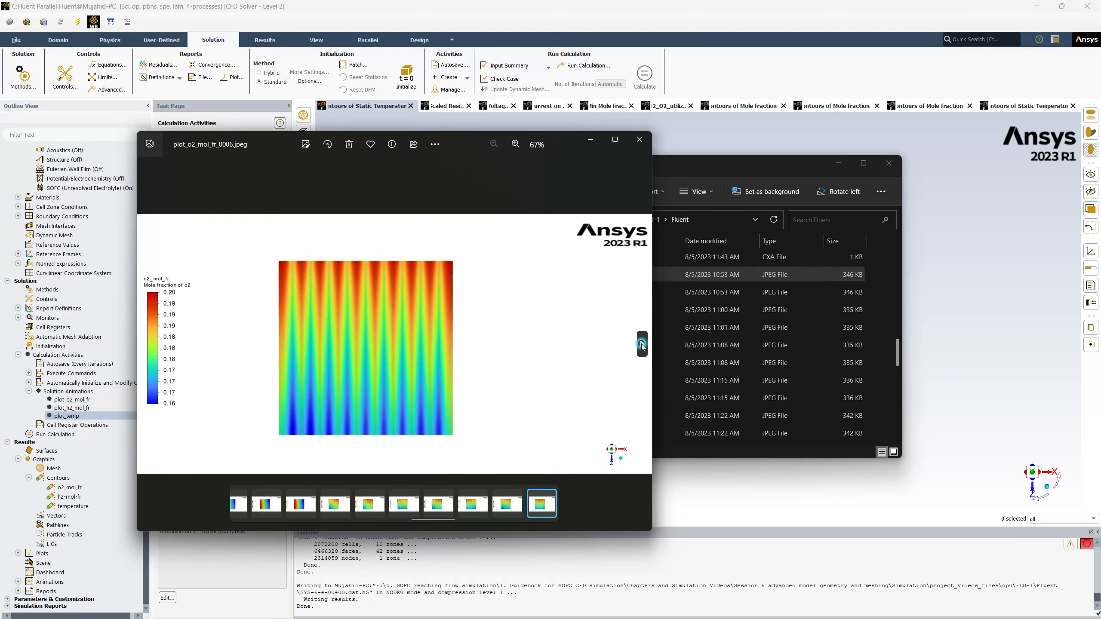
click(642, 345)
click(642, 345)
click(642, 345)
click(642, 345)
click(642, 344)
click(642, 345)
View the static temperature animation frames through plot_temp_0014, then close the image viewer.
click(642, 345)
click(642, 345)
click(642, 345)
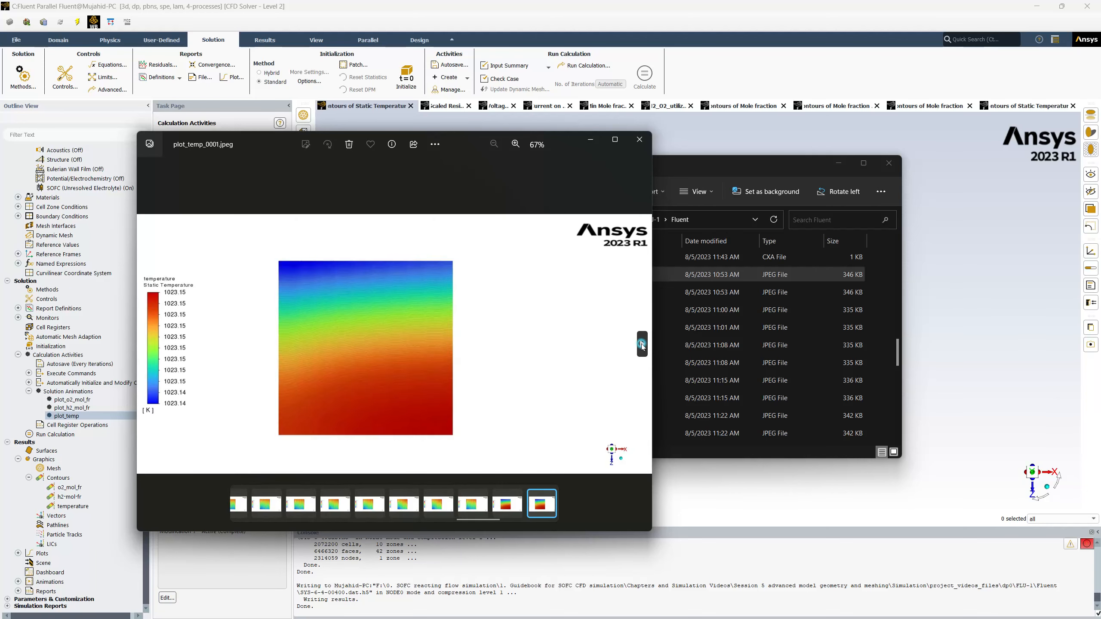
click(642, 344)
click(642, 345)
click(642, 345)
click(642, 345)
click(642, 345)
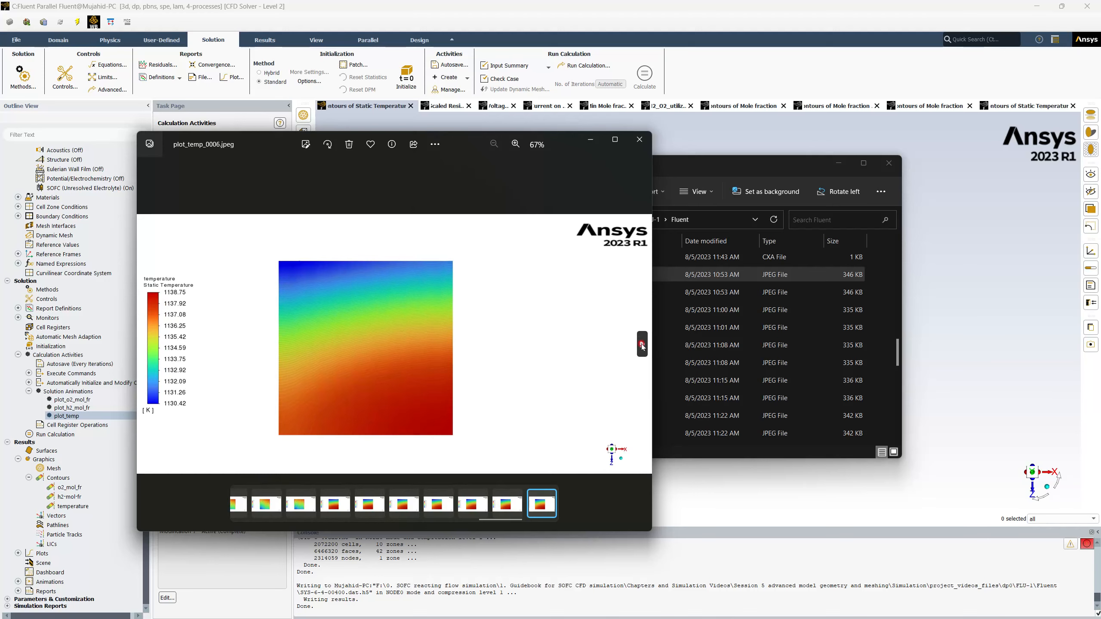
click(641, 345)
click(641, 345)
click(641, 346)
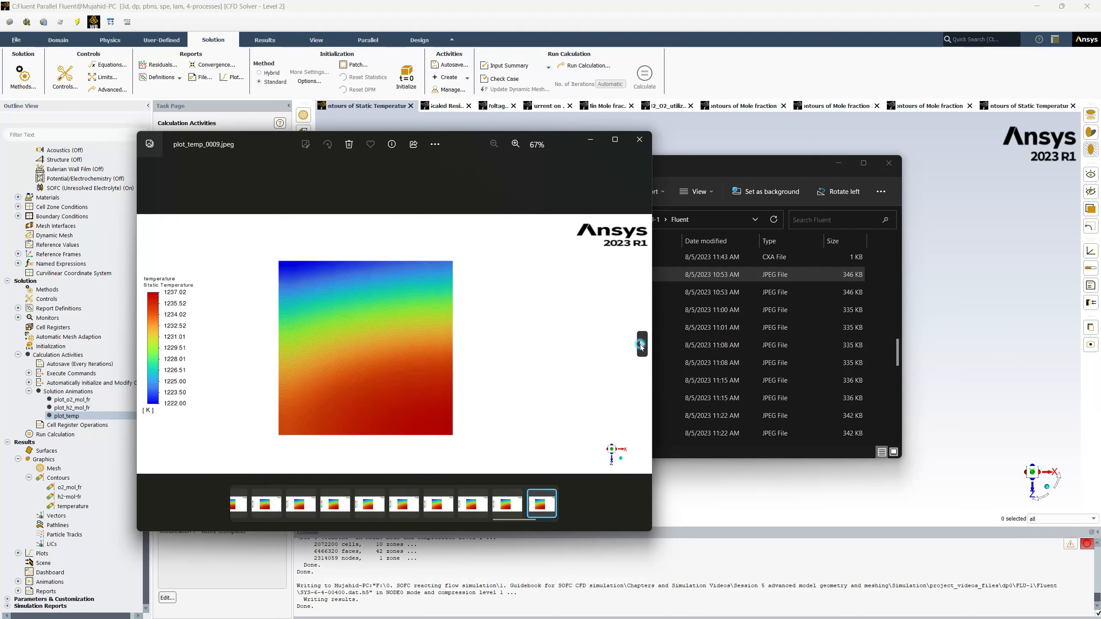
click(641, 346)
click(641, 346)
click(641, 346)
click(642, 346)
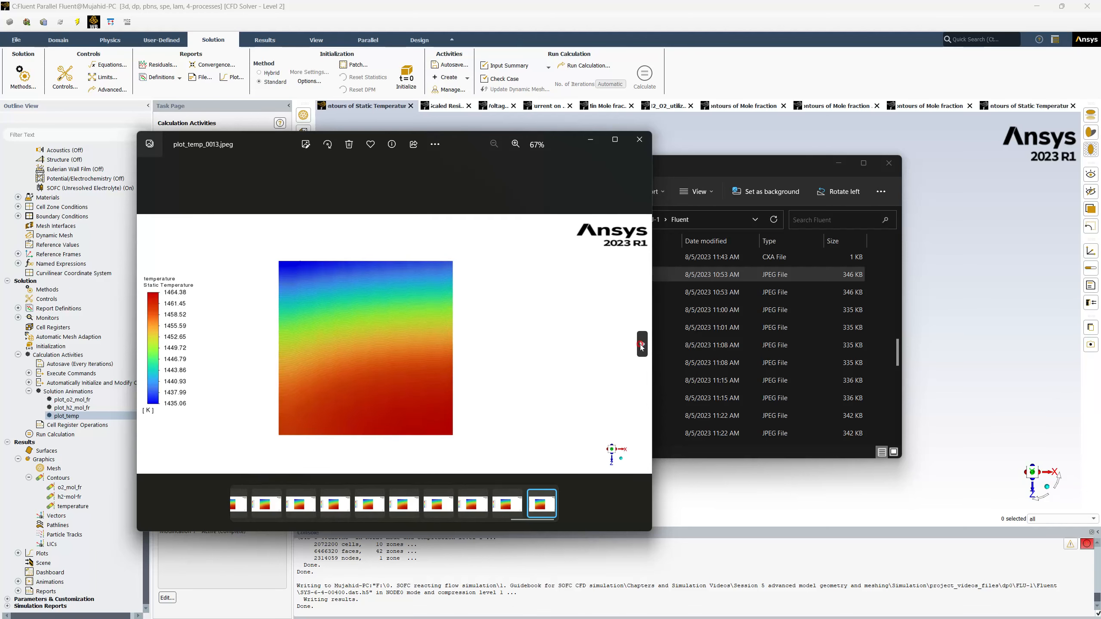
click(642, 346)
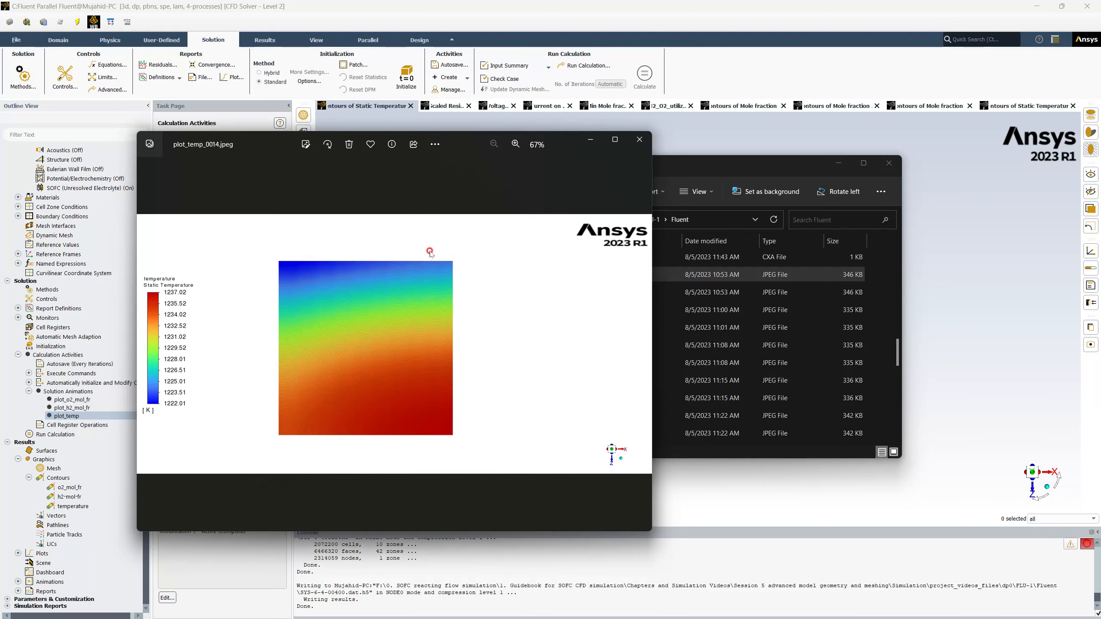
click(640, 140)
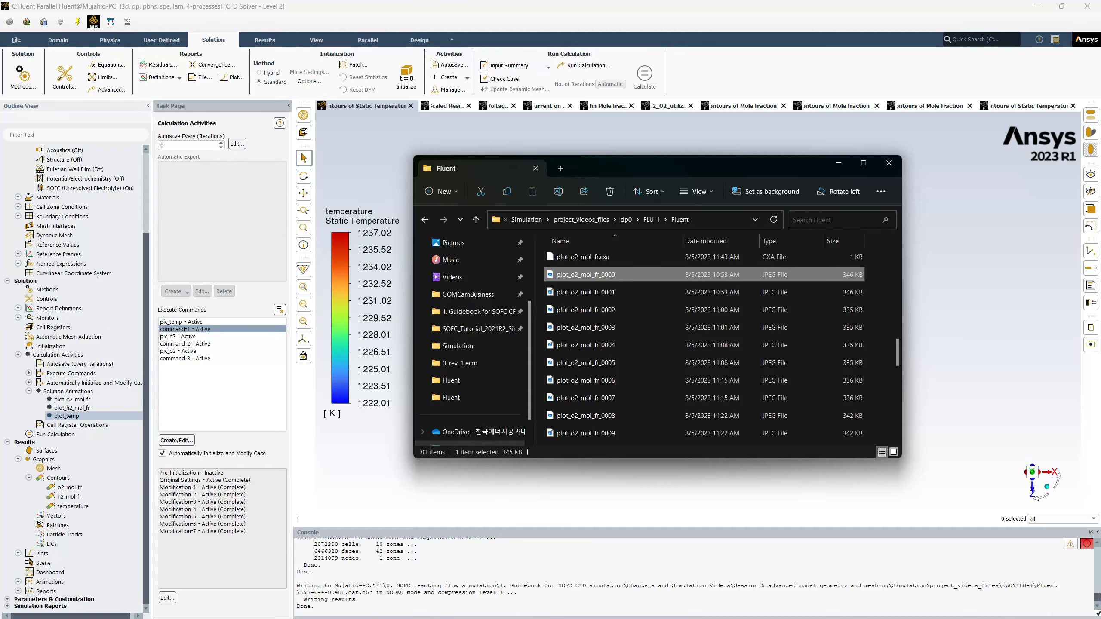
Switch back to the report-file-0 workbook in Excel and maximize its window to show the report from the first row.
drag(0, 150, 710, 104)
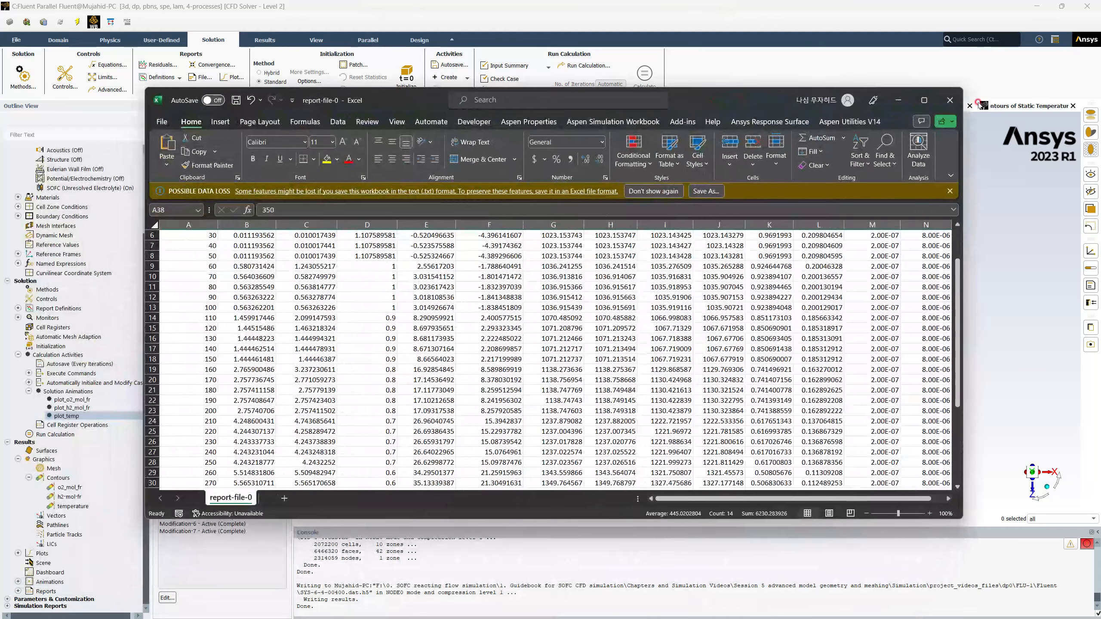
click(923, 101)
scroll(174, 336, up, 2)
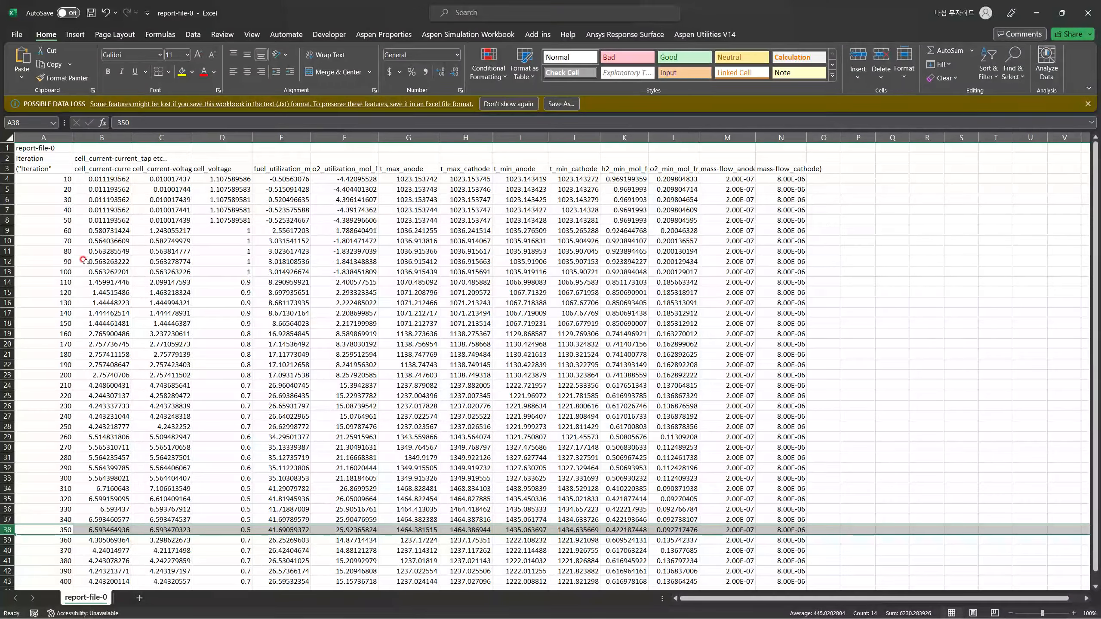
Copy the entire rows for iterations 50, 100, 150, 200, 250, 300, 350 and 400, and add a new worksheet.
click(4, 221)
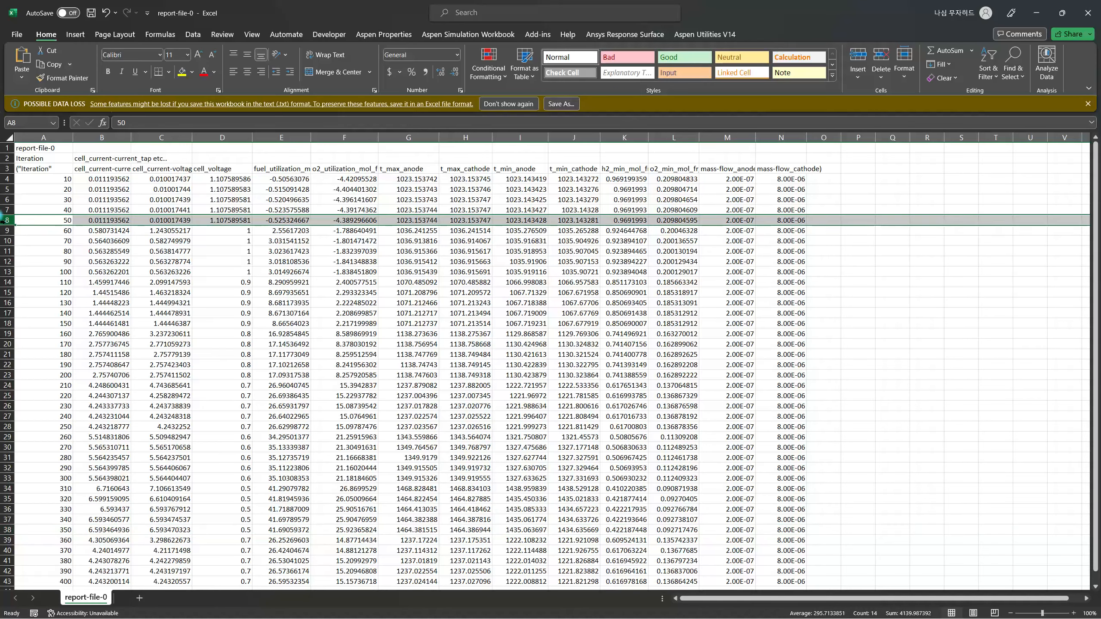
ctrl+click(7, 271)
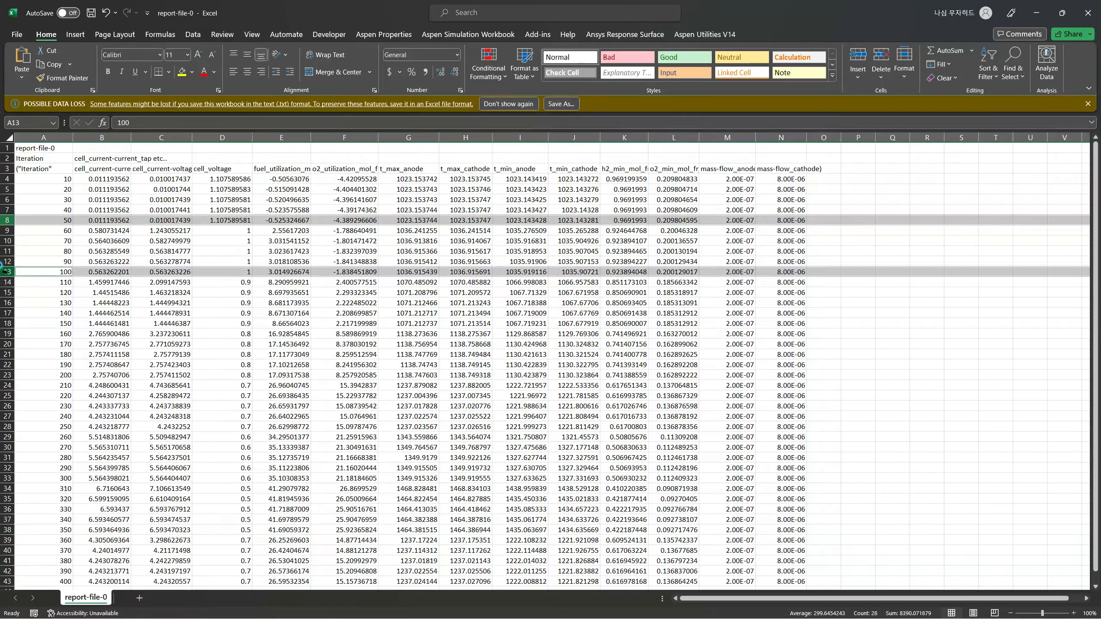
ctrl+click(6, 323)
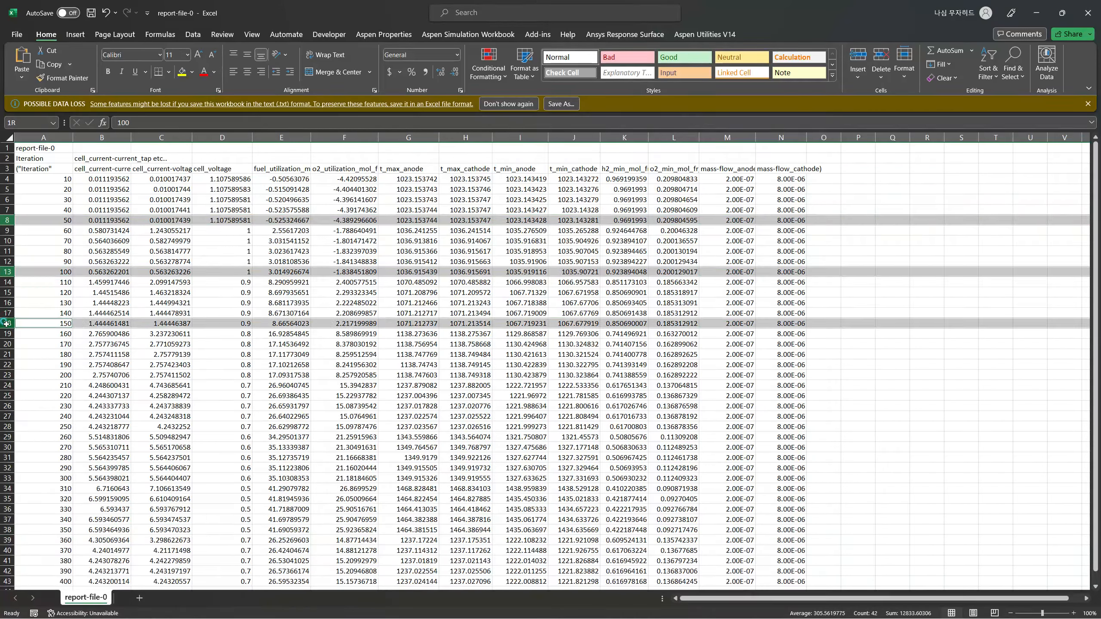
ctrl+click(5, 375)
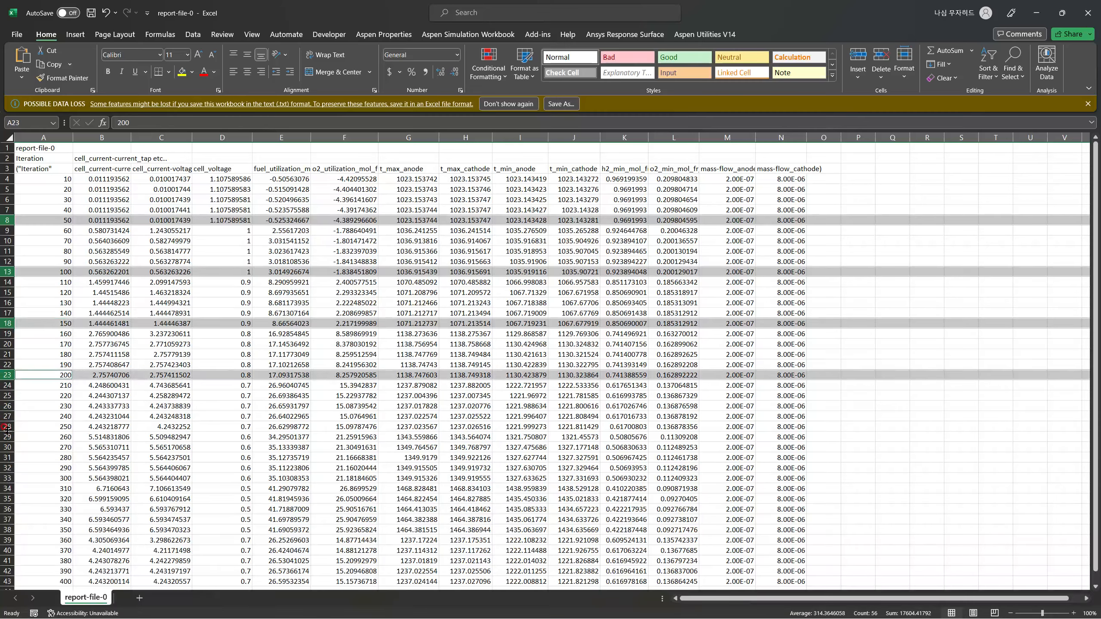
ctrl+click(5, 427)
ctrl+click(5, 477)
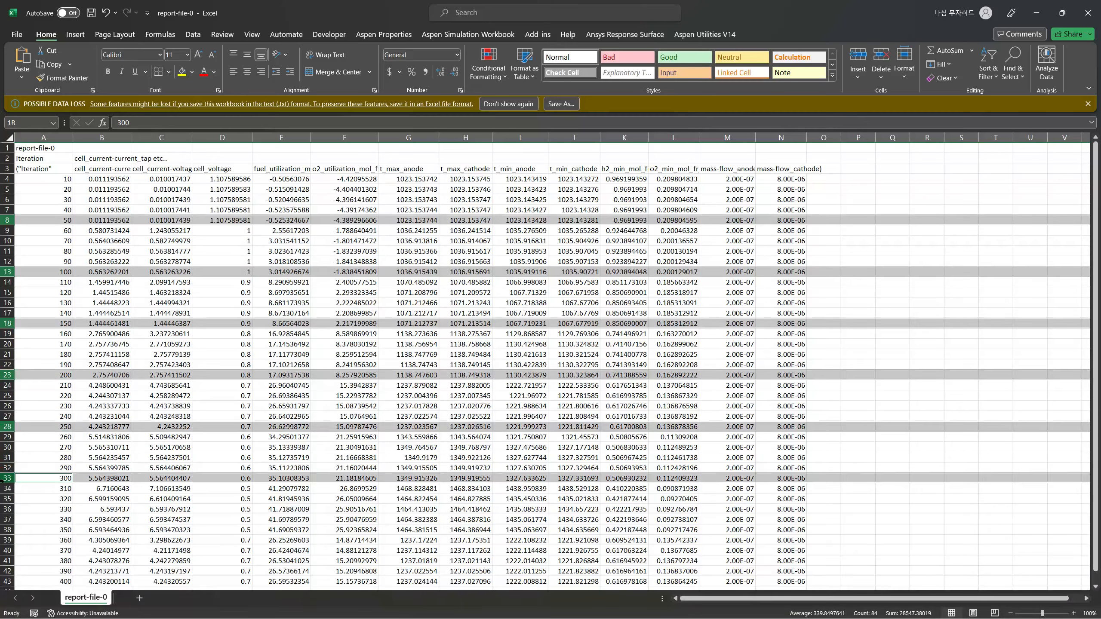
scroll(38, 462, down, 2)
ctrl+click(5, 427)
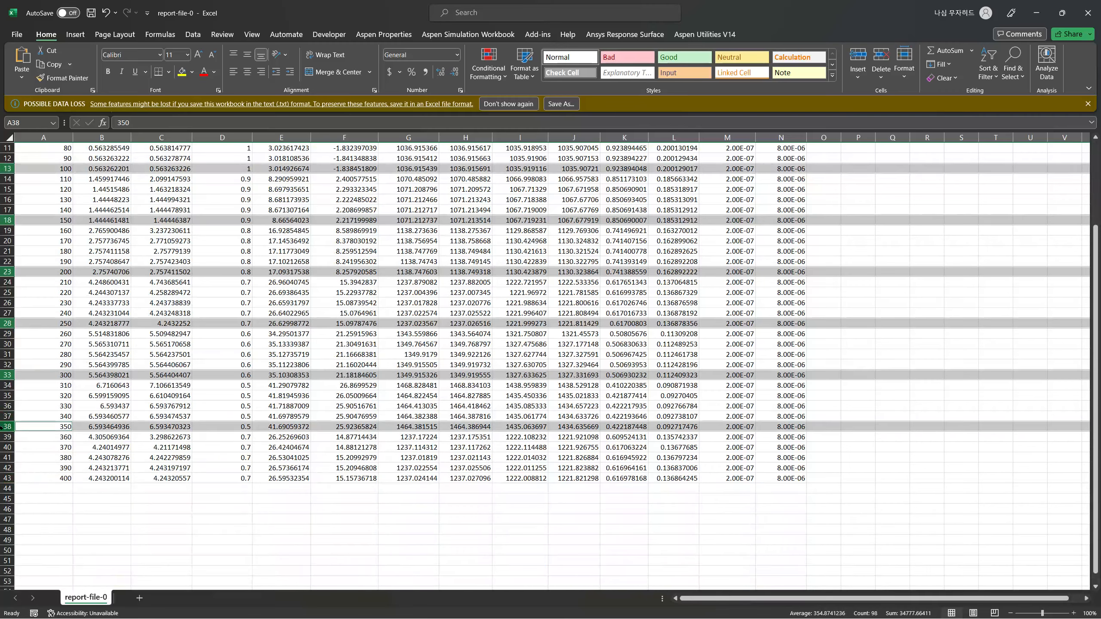
ctrl+click(5, 477)
key(ctrl+c)
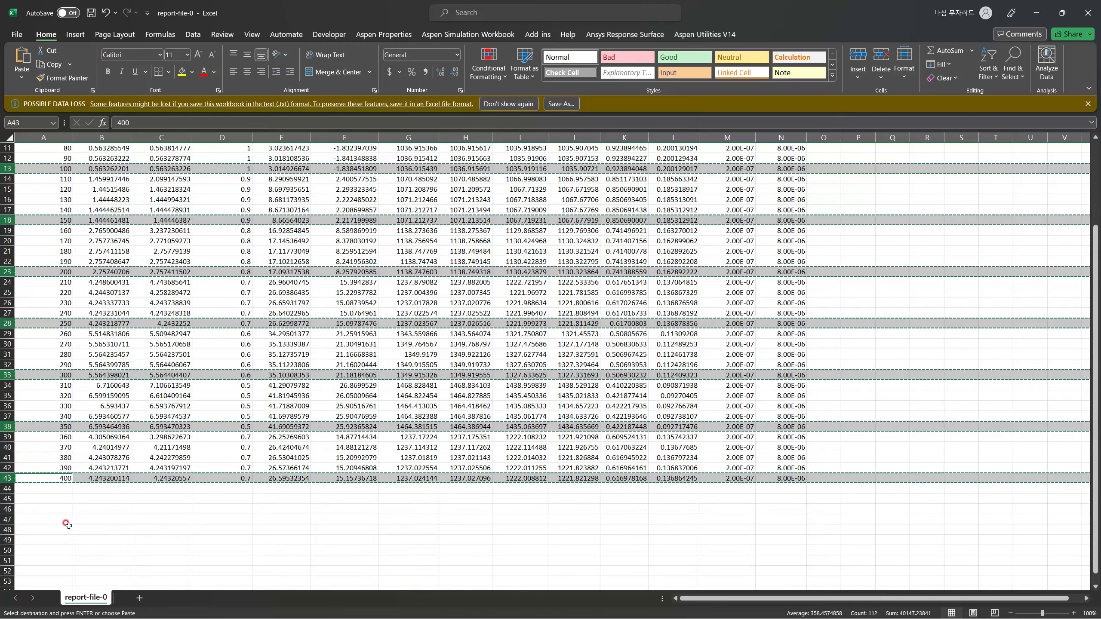
click(139, 598)
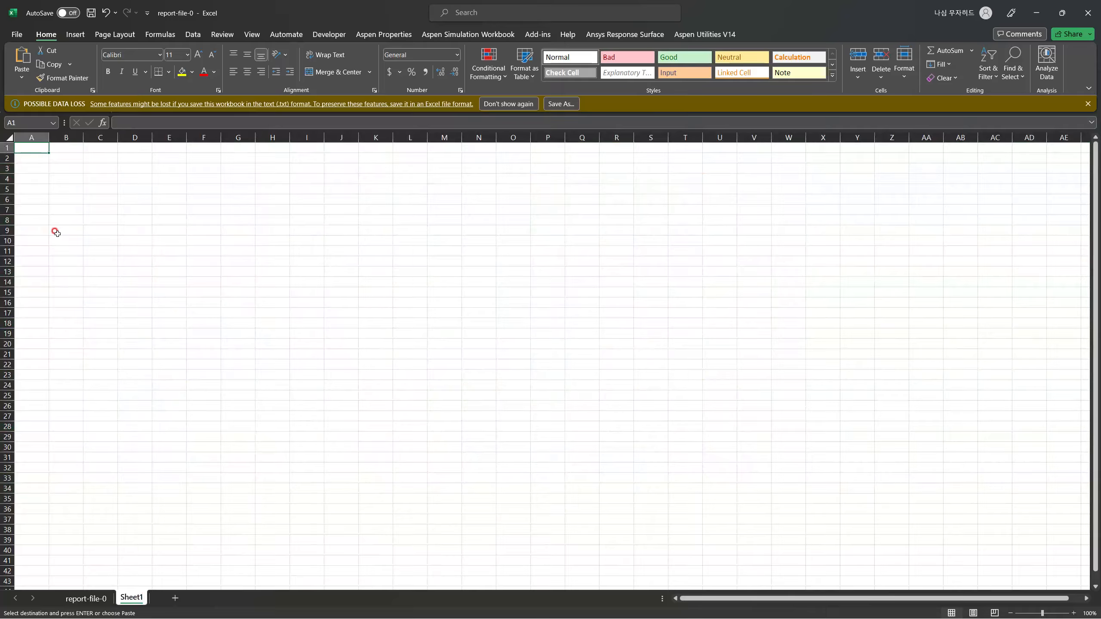
Paste the copied iteration rows into Sheet1 from row 6, then copy the report's three heading rows into rows 3 to 5 above them.
click(30, 200)
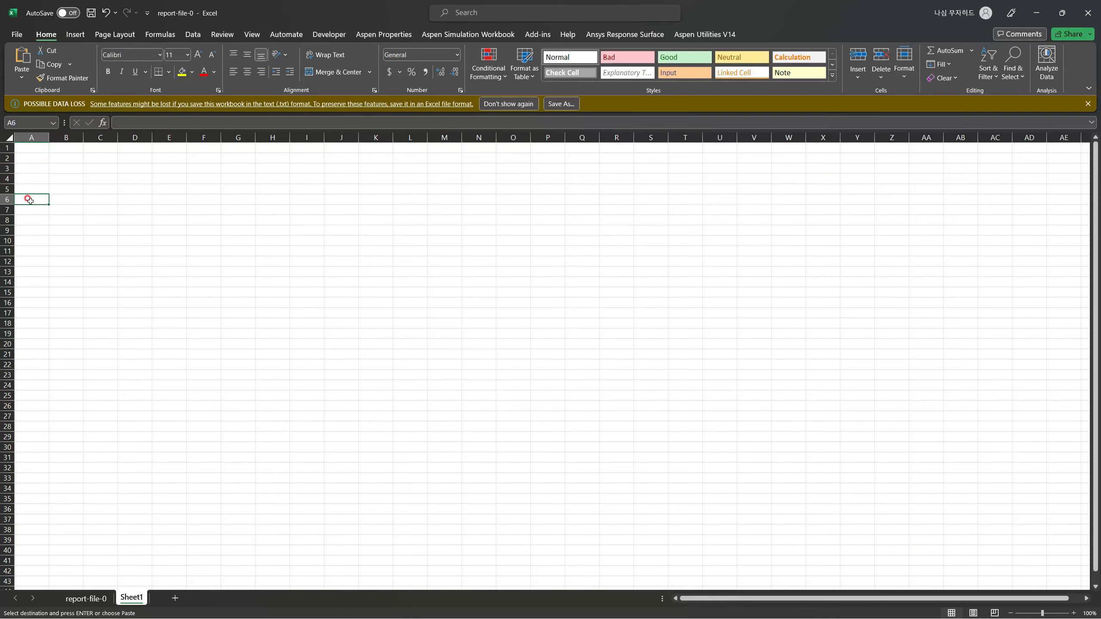
key(ctrl+v)
click(86, 597)
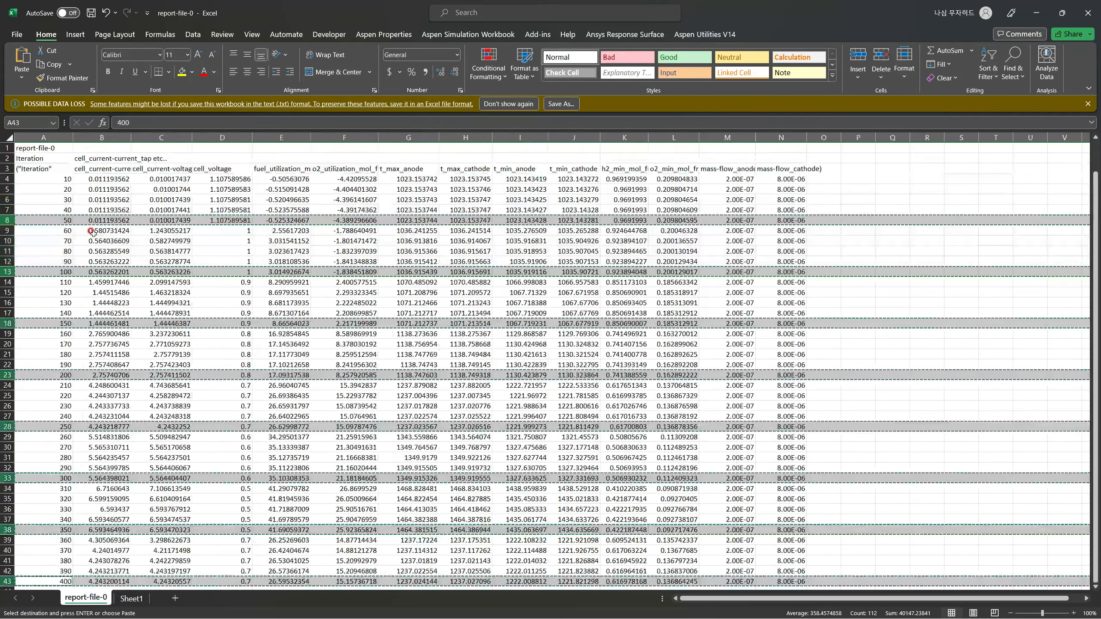
click(29, 148)
click(8, 148)
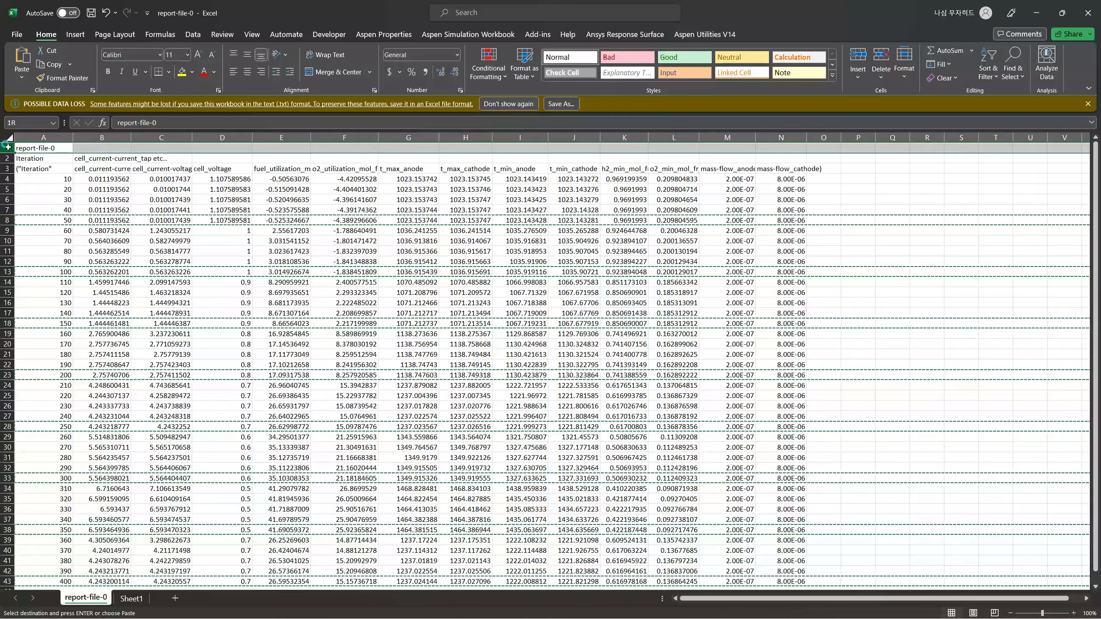
drag(8, 147, 7, 168)
key(ctrl+c)
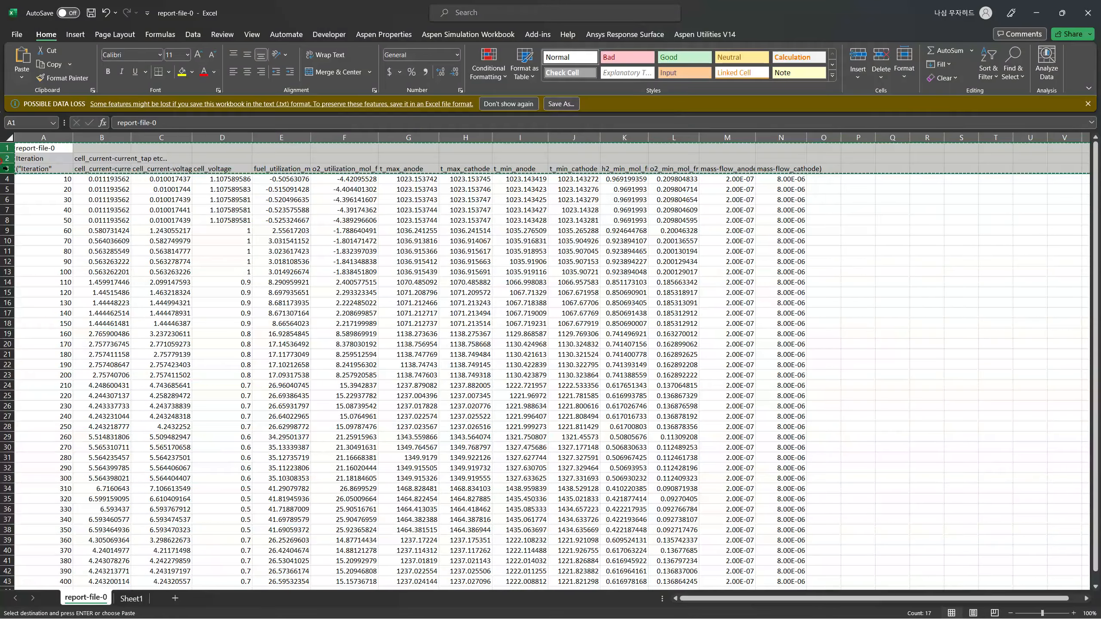
click(131, 594)
drag(5, 189, 3, 169)
key(ctrl+v)
Widen columns A to N in Sheet1 so the report headings and values have more room.
click(273, 384)
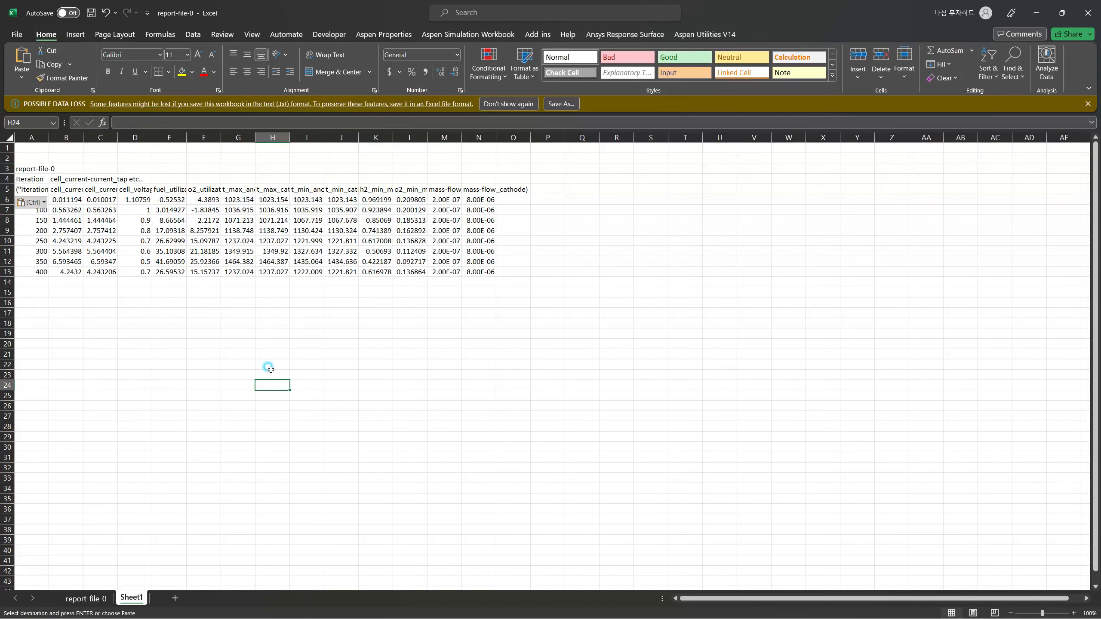
drag(49, 138, 175, 138)
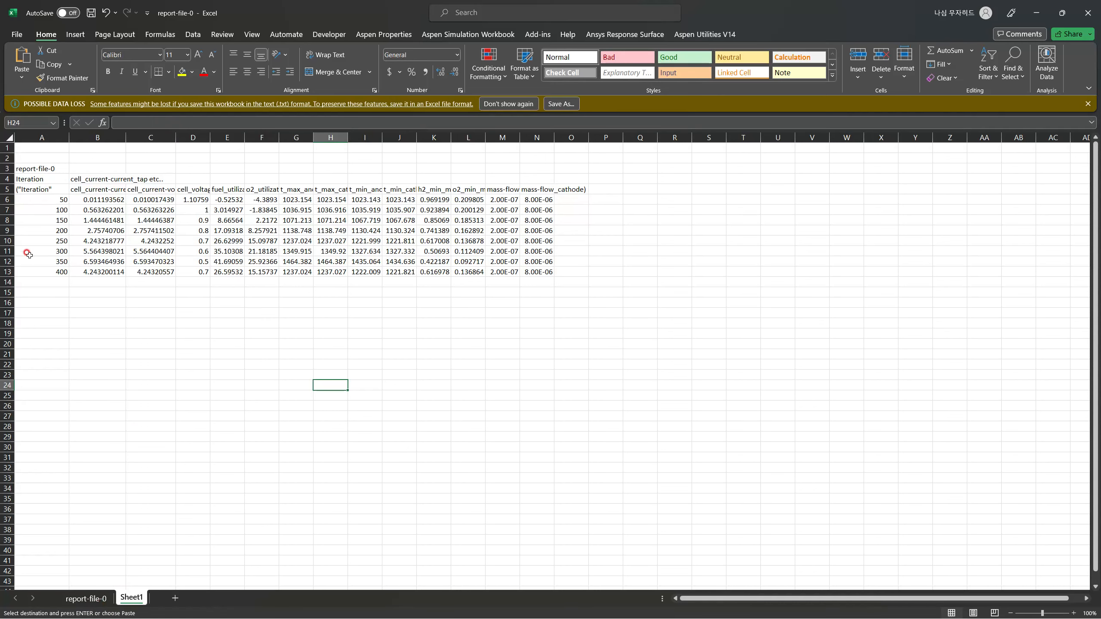
drag(175, 137, 700, 137)
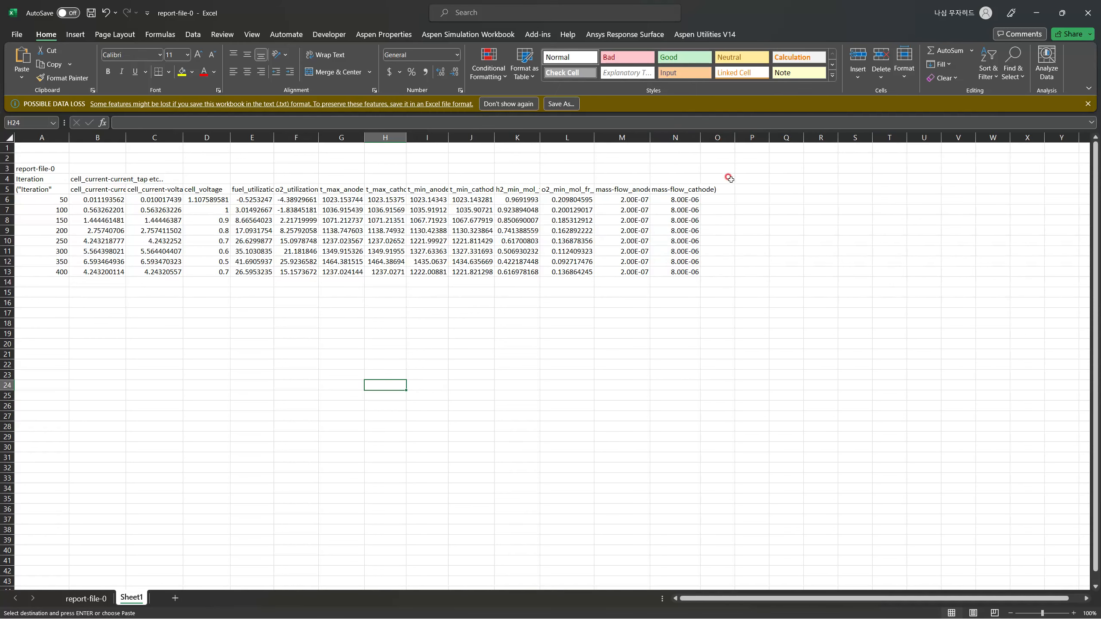
Enter the column heading "Aactive (cm2)" in cell O5, beside the mass-flow_cathode heading.
click(724, 191)
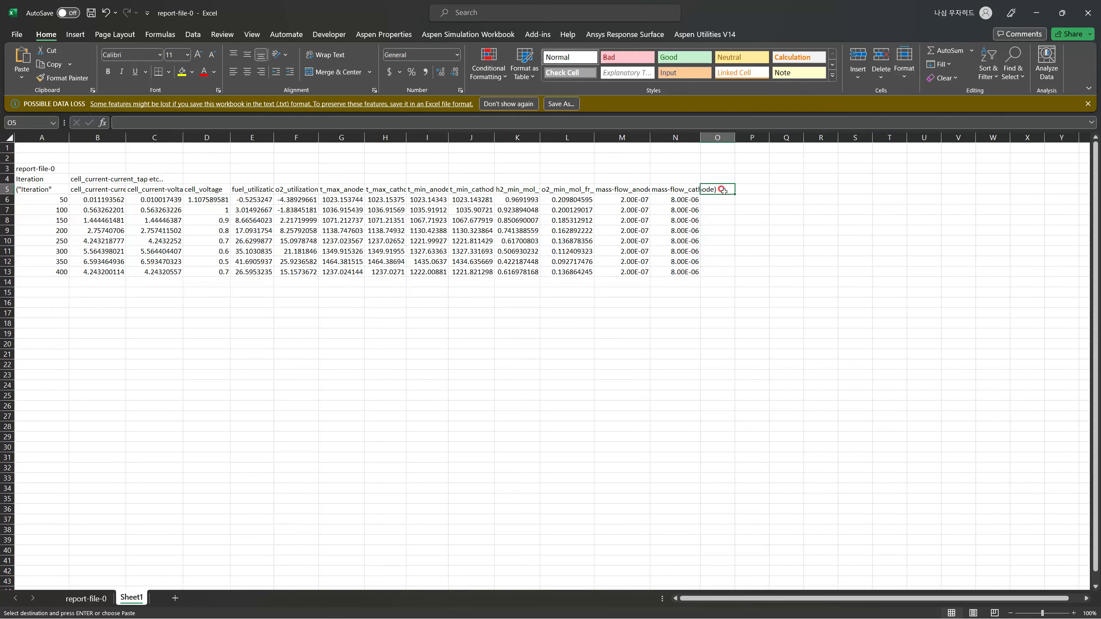
text(Aactive)
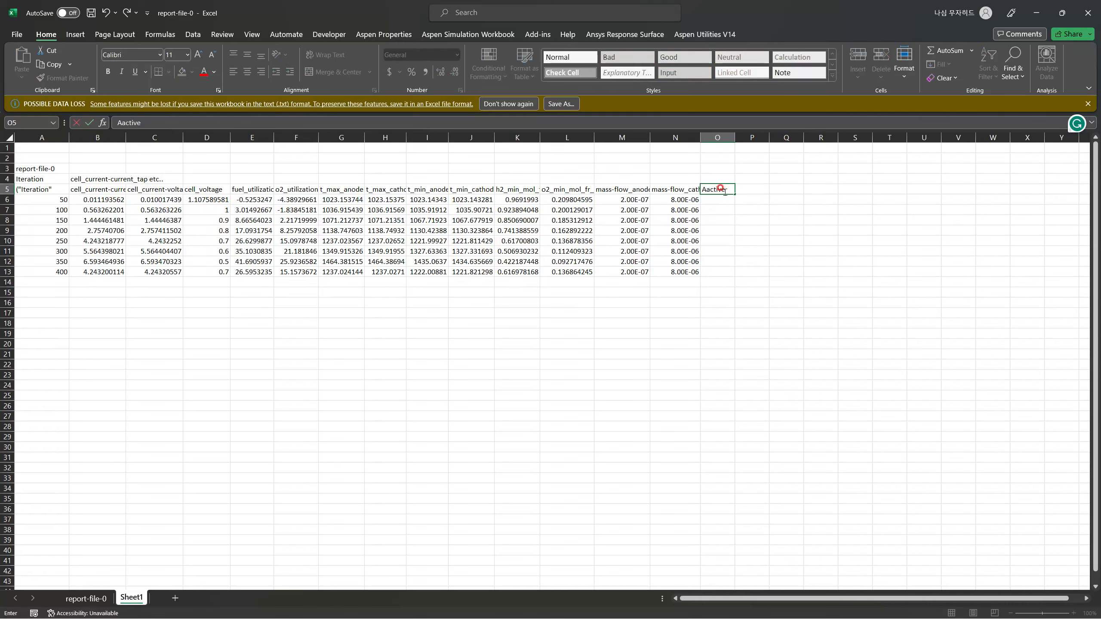
text( (cm2))
key(Return)
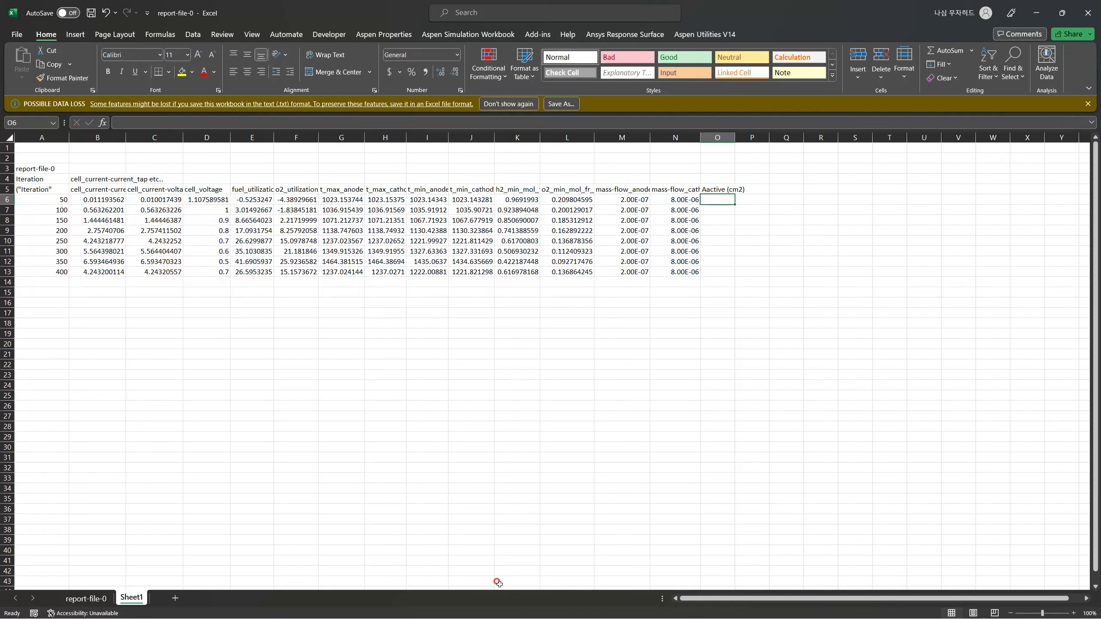
Switch to Ansys Fluent and start an Area surface report definition named area_active, with report file and report plot creation turned off.
key(alt+Tab)
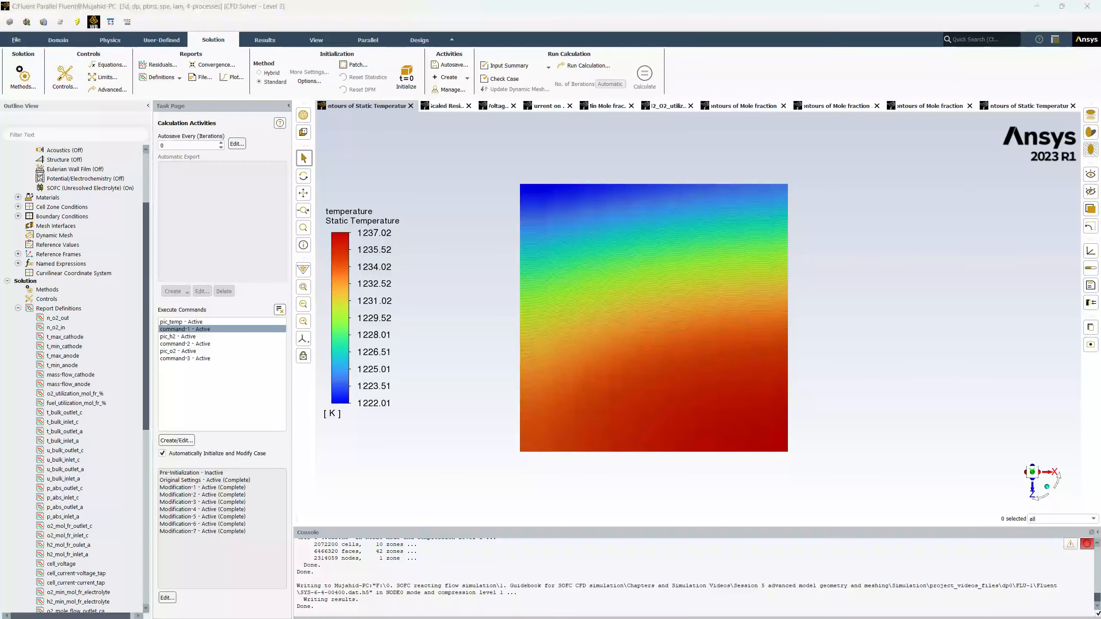
click(60, 308)
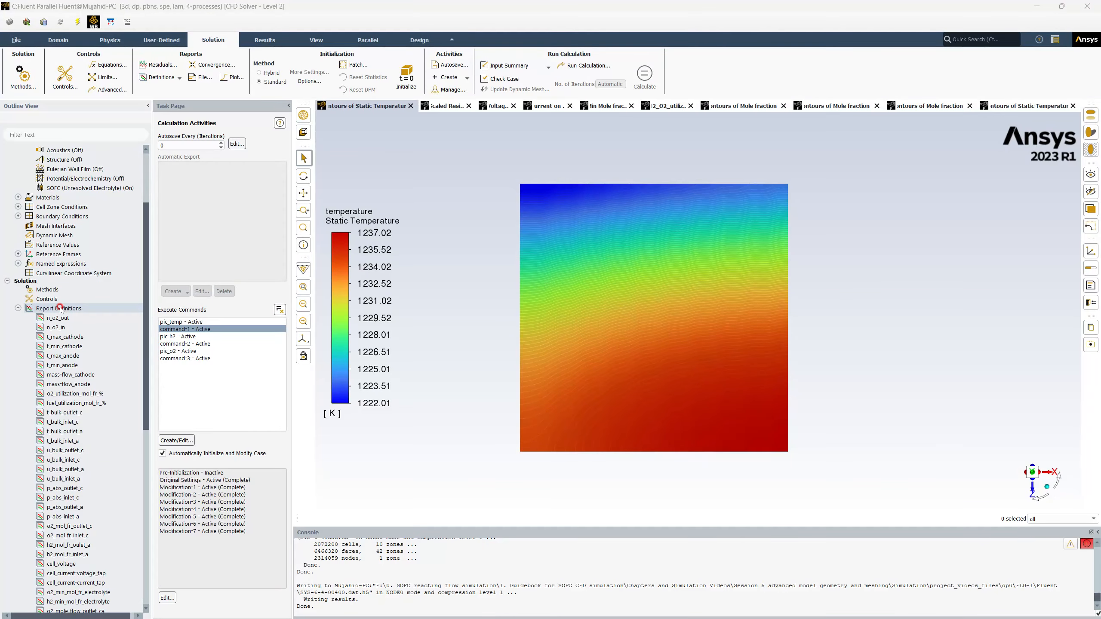
right_click(61, 309)
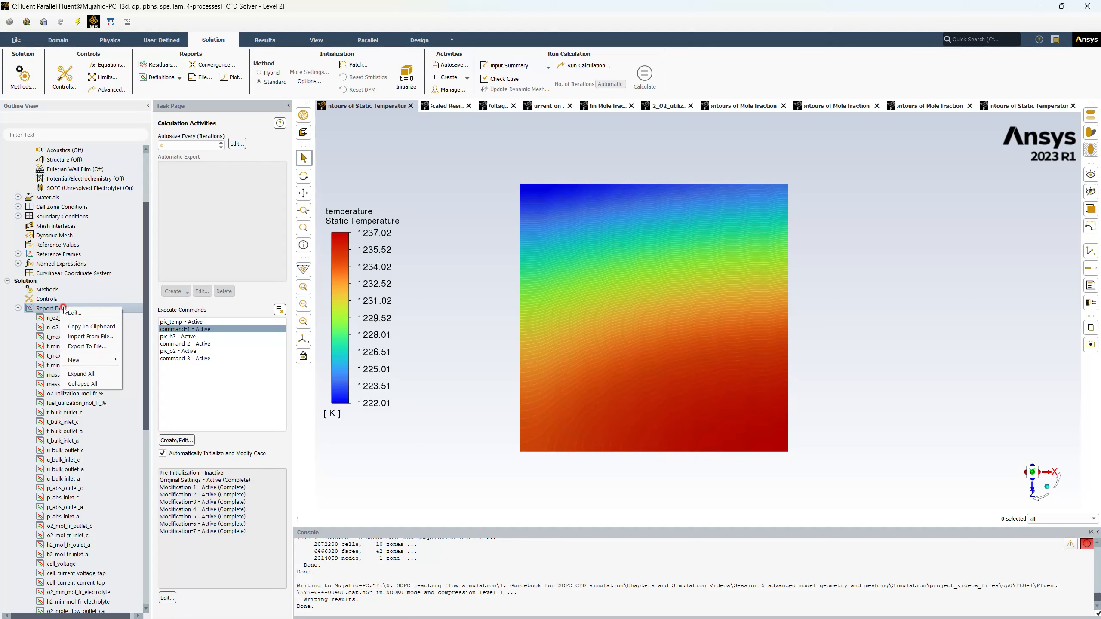
mouse_move(82, 360)
click(137, 363)
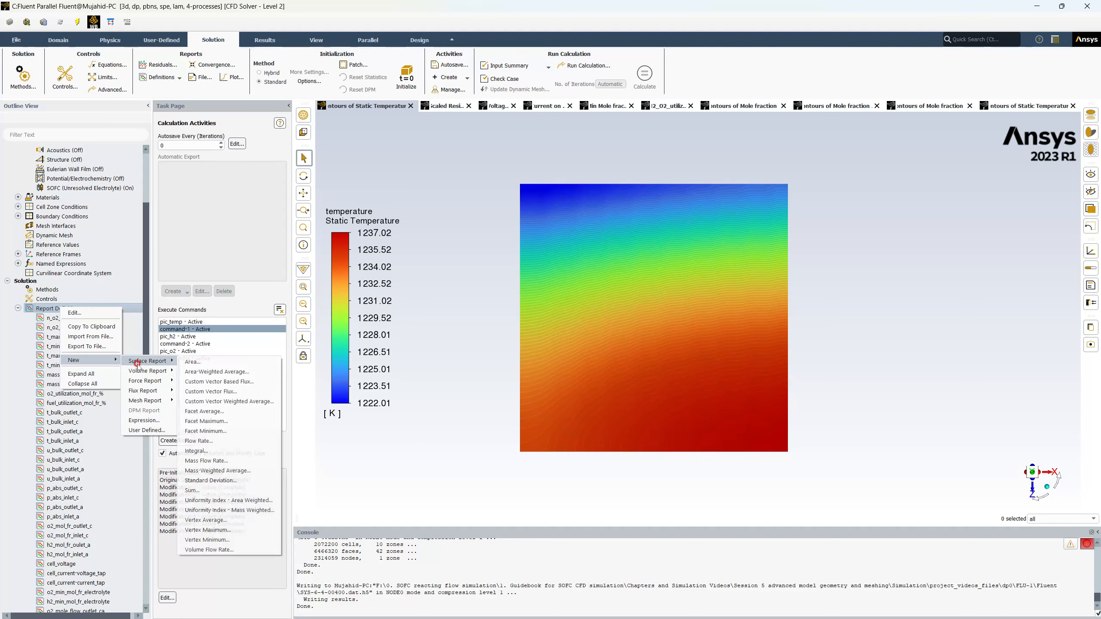
mouse_move(147, 360)
click(201, 363)
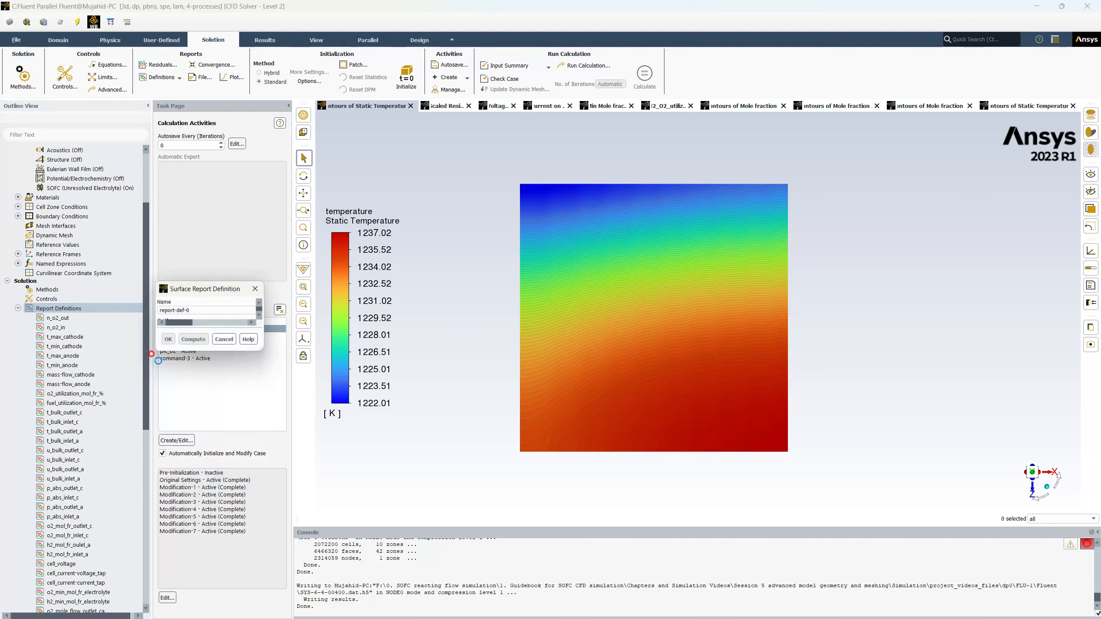
text(active)
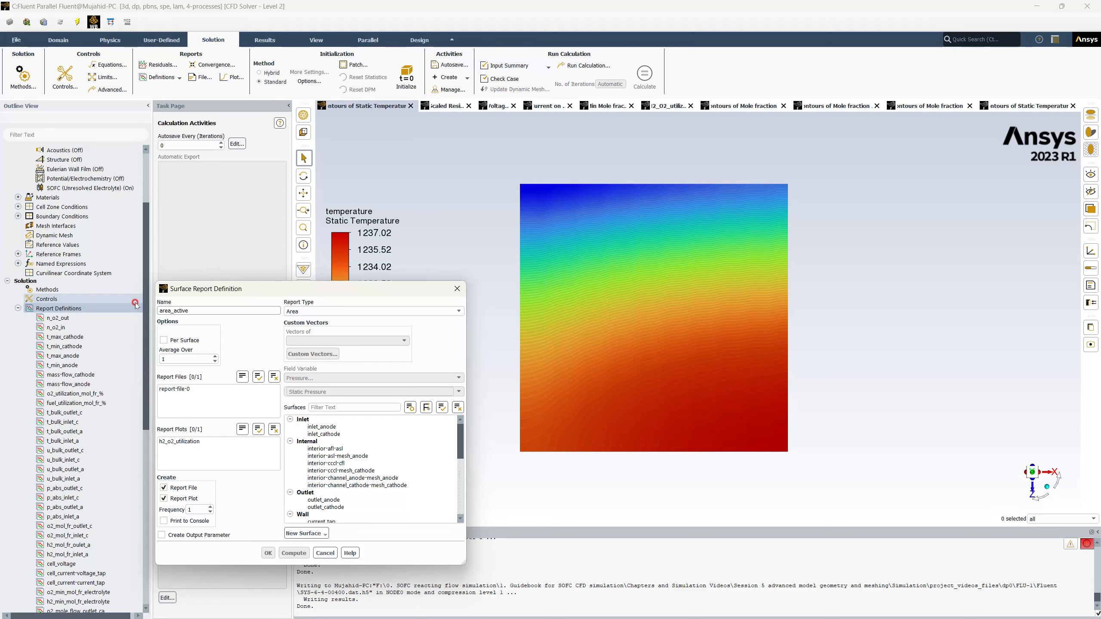
click(309, 311)
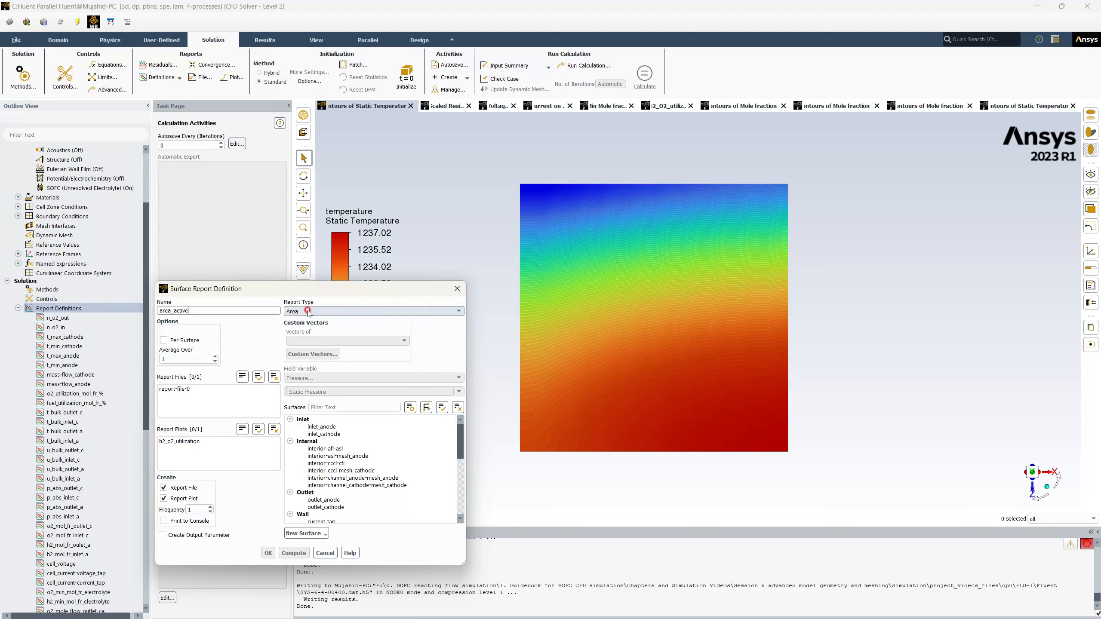
click(273, 376)
click(164, 499)
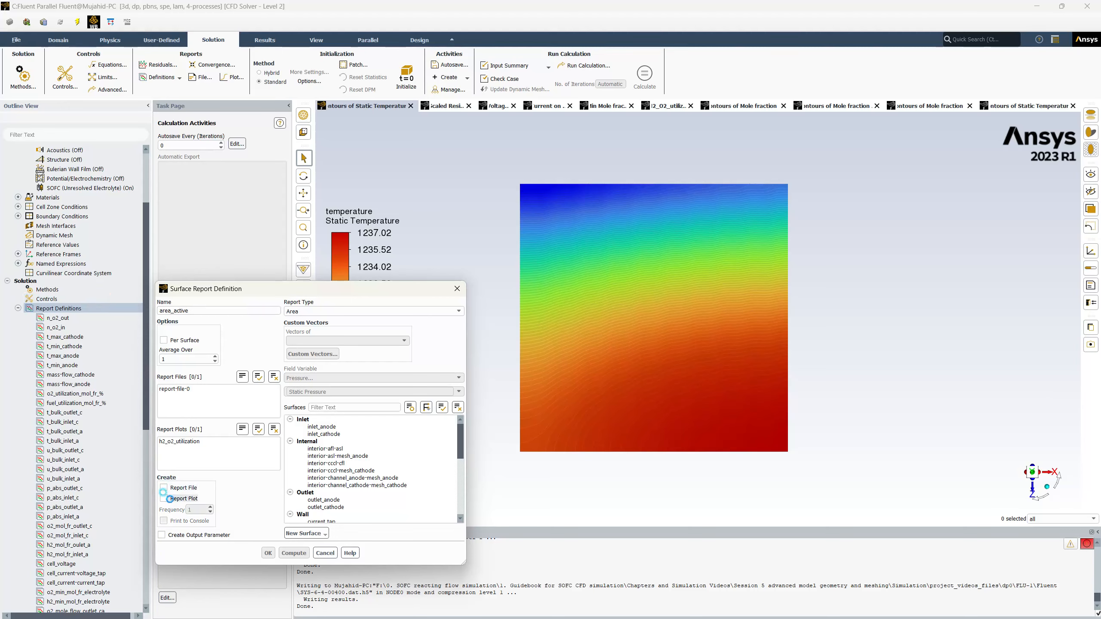
Select wall_electrolyte_anode as the report surface and compute its area.
scroll(371, 463, down, 5)
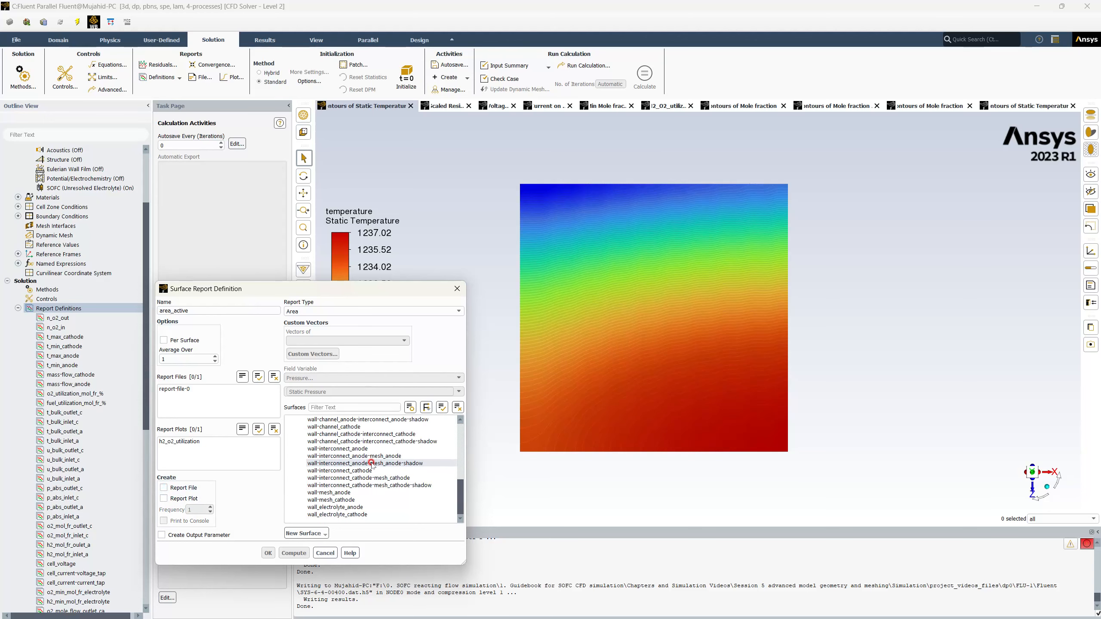
click(365, 508)
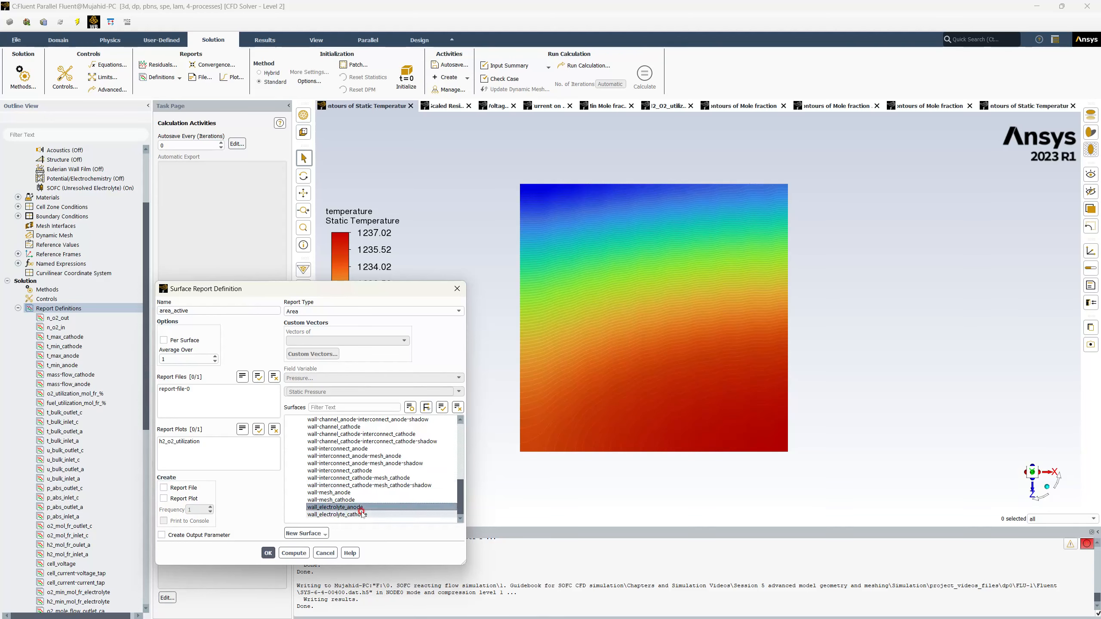
click(268, 554)
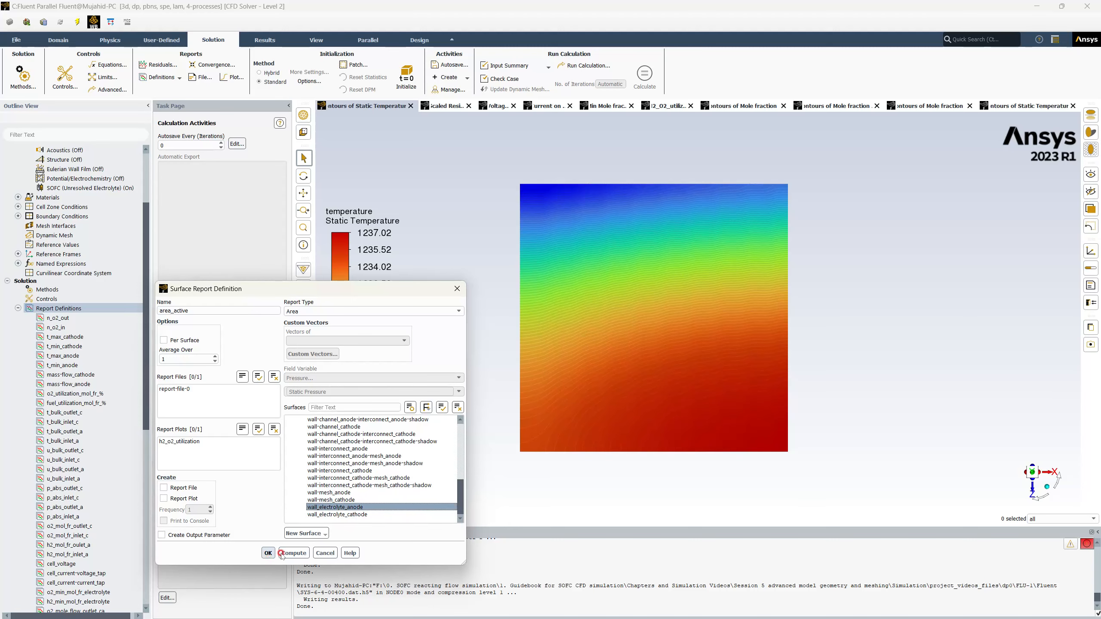
click(289, 554)
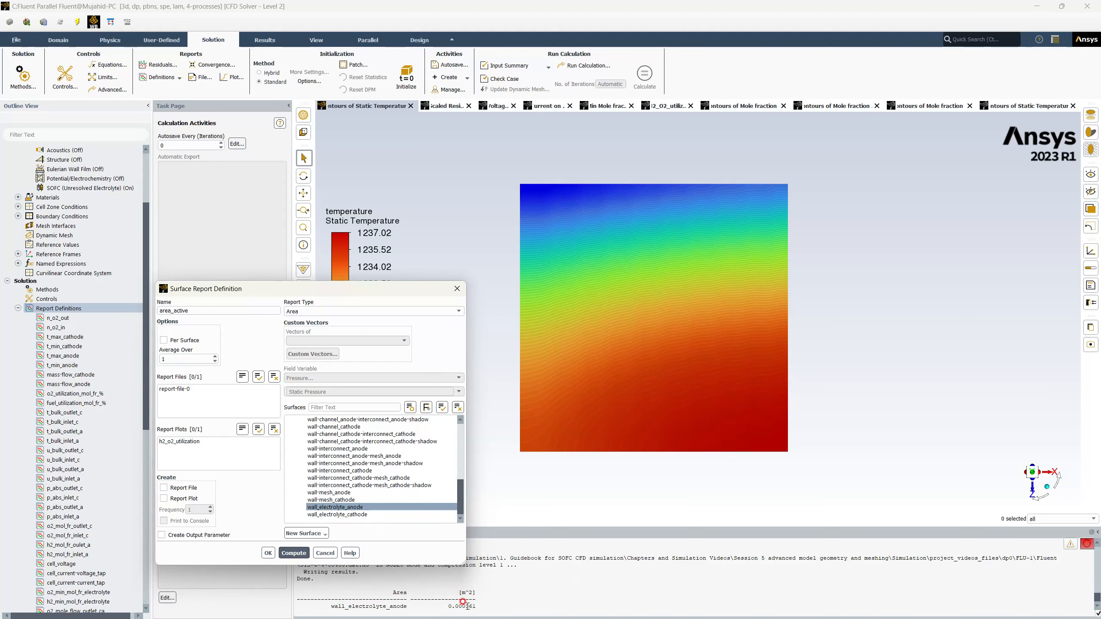
Compute the area of both electrolyte walls together and of wall_electrolyte_cathode alone, and save the area_active definition with only the cathode wall.
click(337, 515)
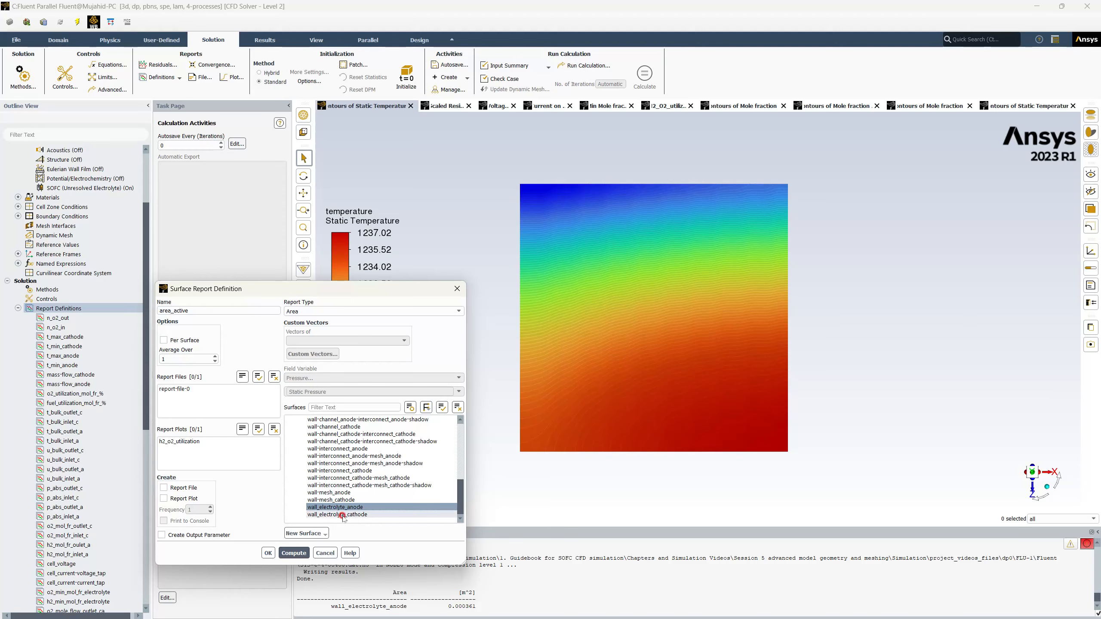
click(298, 555)
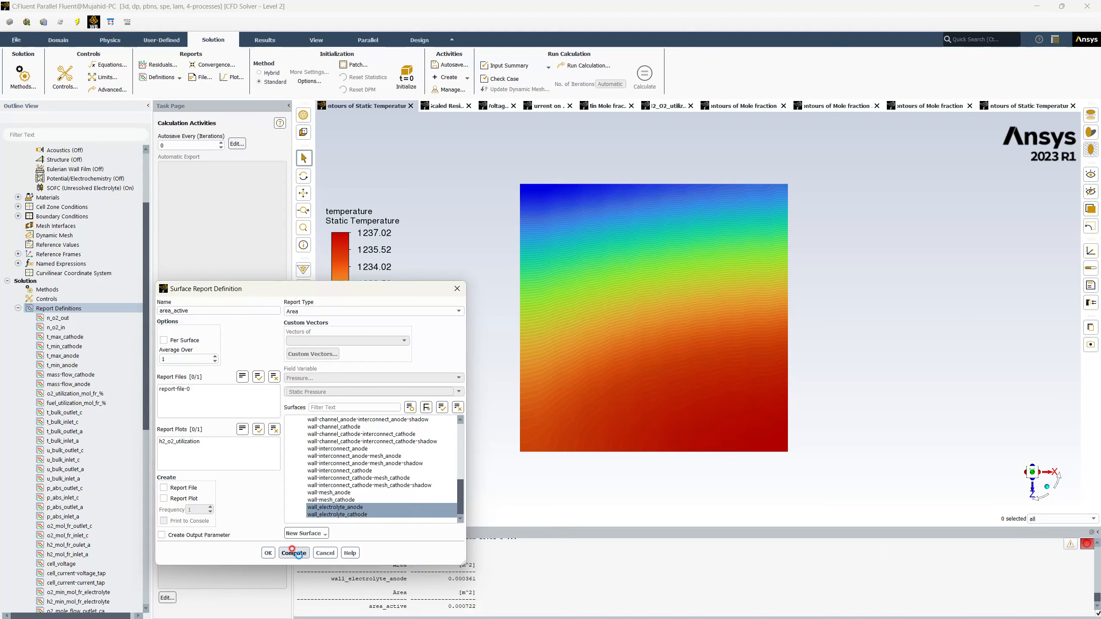
click(332, 507)
click(296, 553)
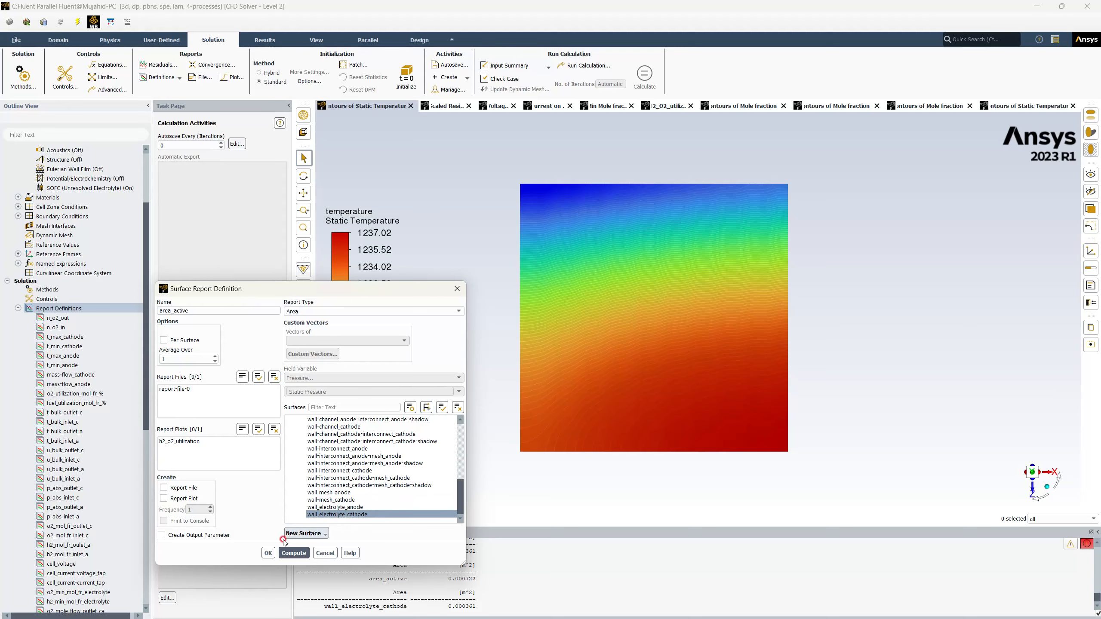
click(267, 554)
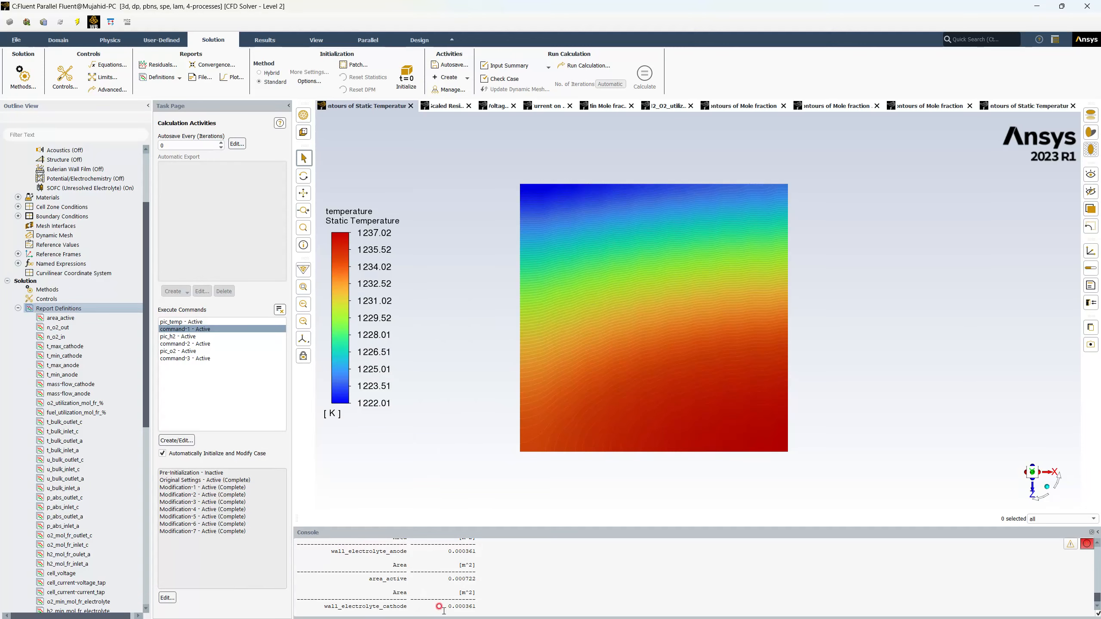
Copy the wall_electrolyte_cathode area value 0.000361 from the console, switch to Excel and paste it into cell O6.
drag(445, 606, 480, 607)
key(alt+Tab)
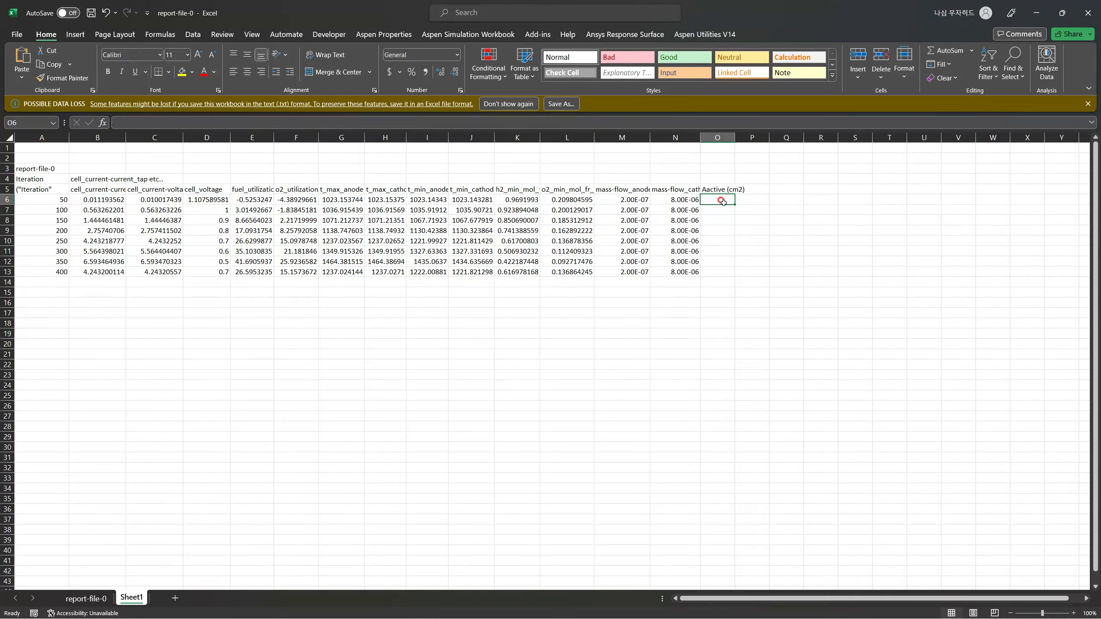
text(0.000361)
Change the heading in O5 to "Aactive (m2)" and fill the area value from O6 down to O13.
click(721, 189)
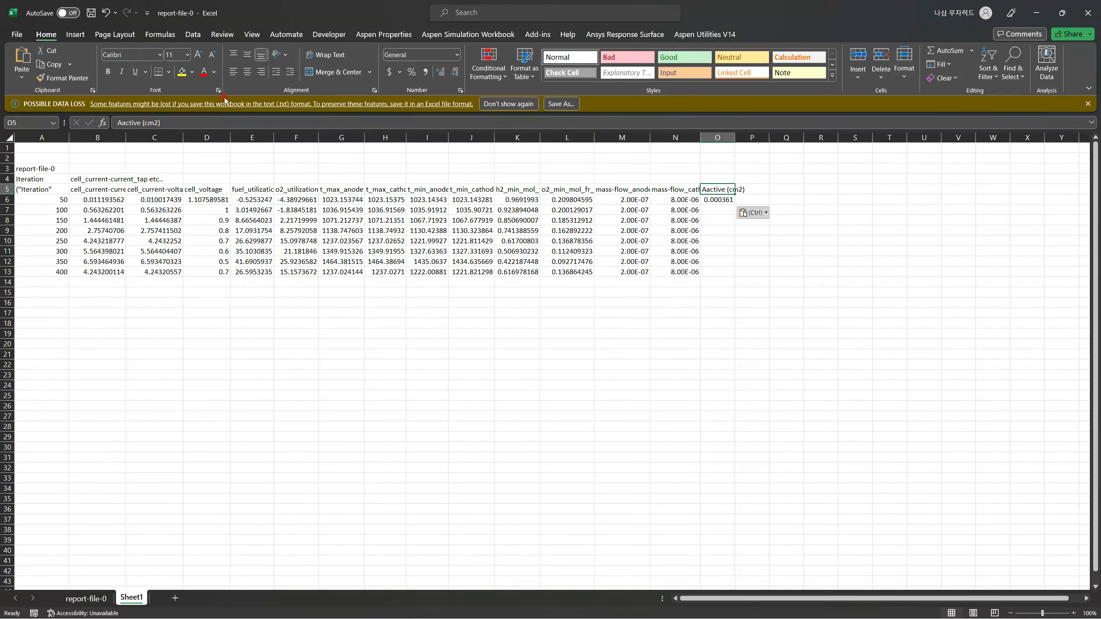
click(148, 121)
key(BackSpace)
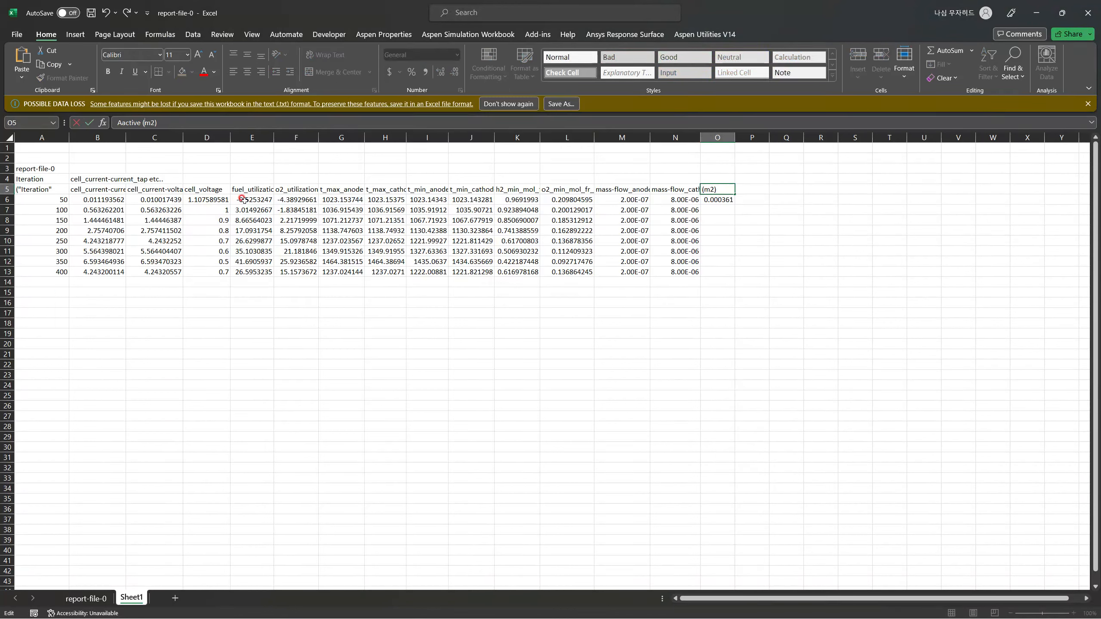
click(729, 207)
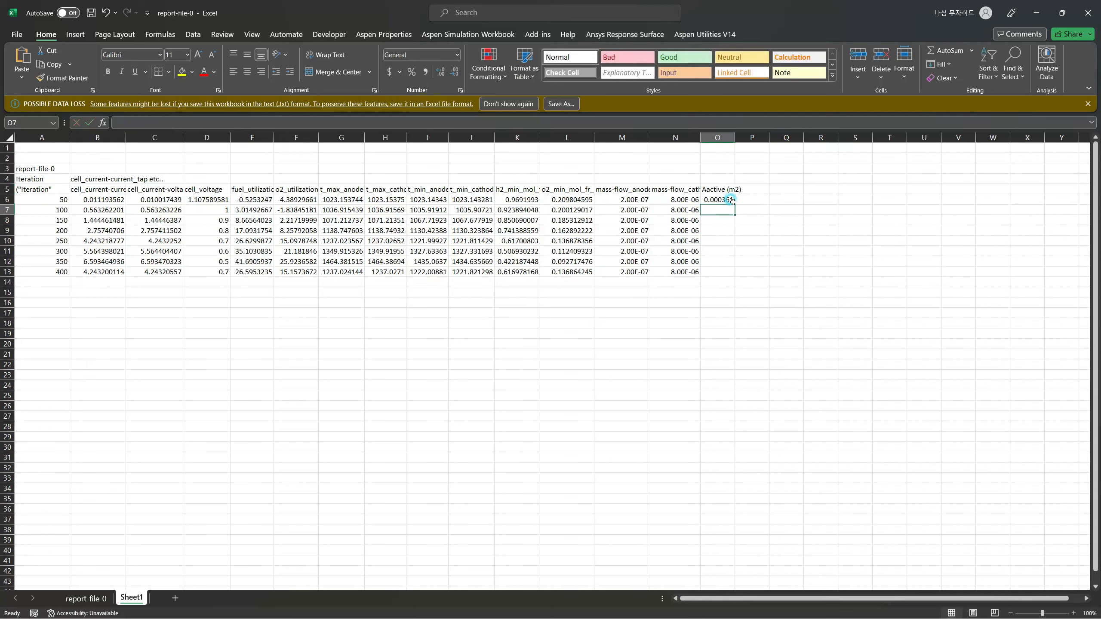
click(731, 200)
drag(735, 205, 735, 274)
Enter the heading "current density (A/m2)" in P5 and widen columns O and P slightly.
click(755, 194)
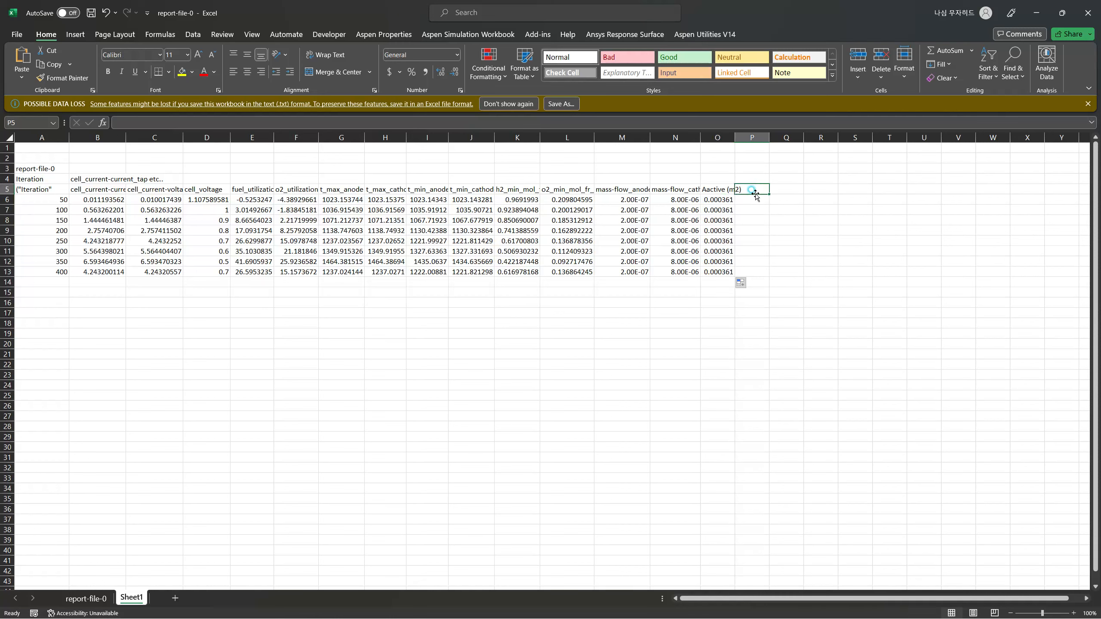
text(current density (A/m2)
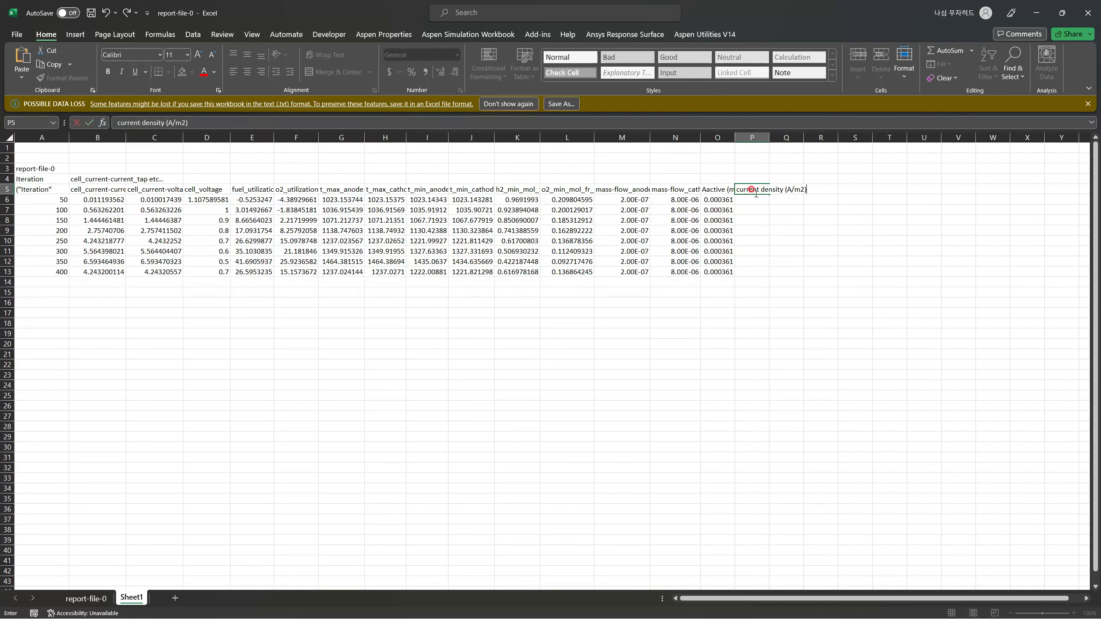
key(Return)
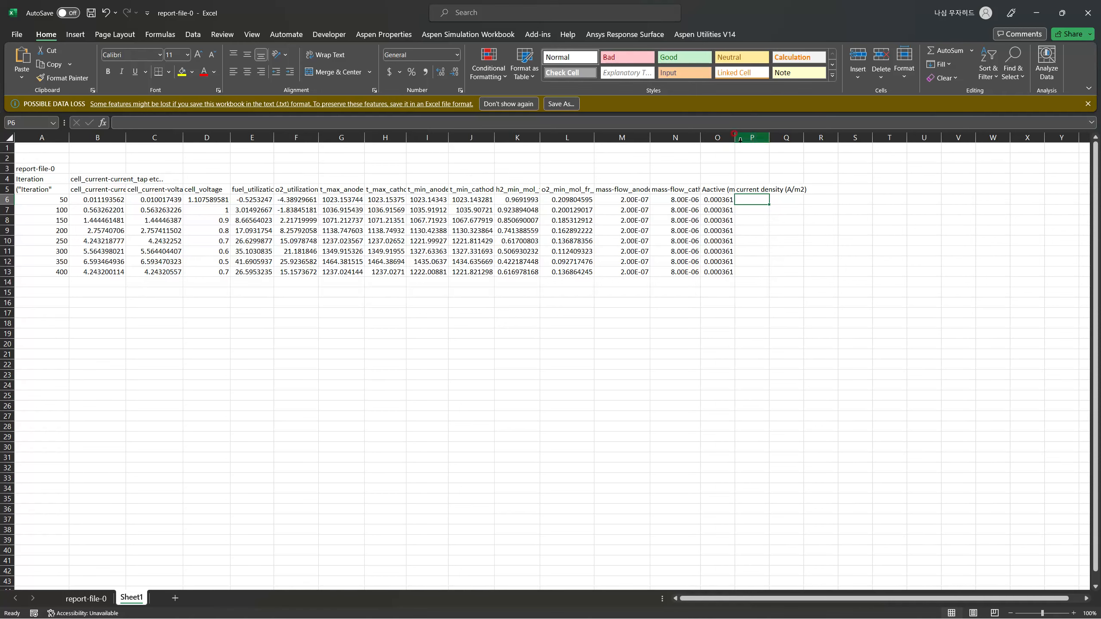
drag(735, 137, 780, 137)
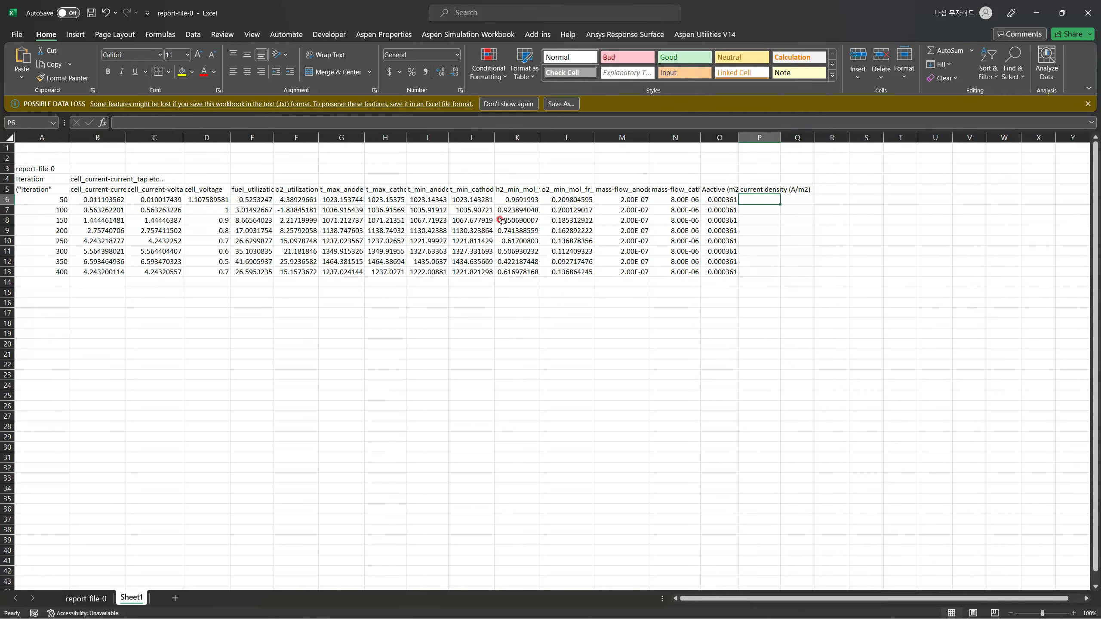
Wrap the header text in row 5, widen columns K, E and P, and reduce row 5 to two lines of height.
click(8, 190)
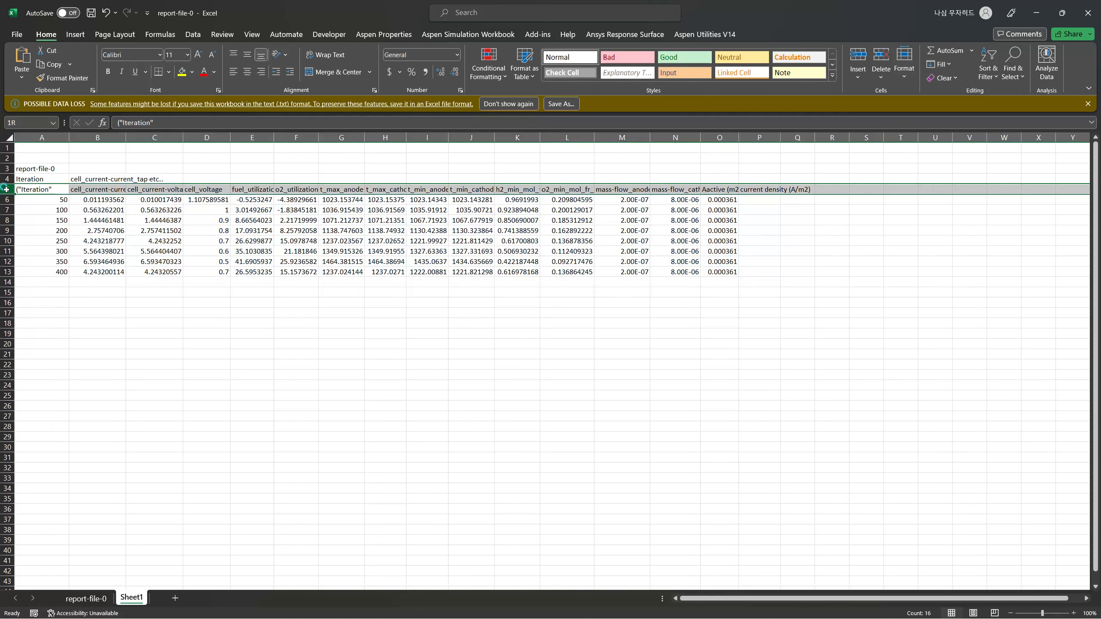
click(326, 56)
click(341, 353)
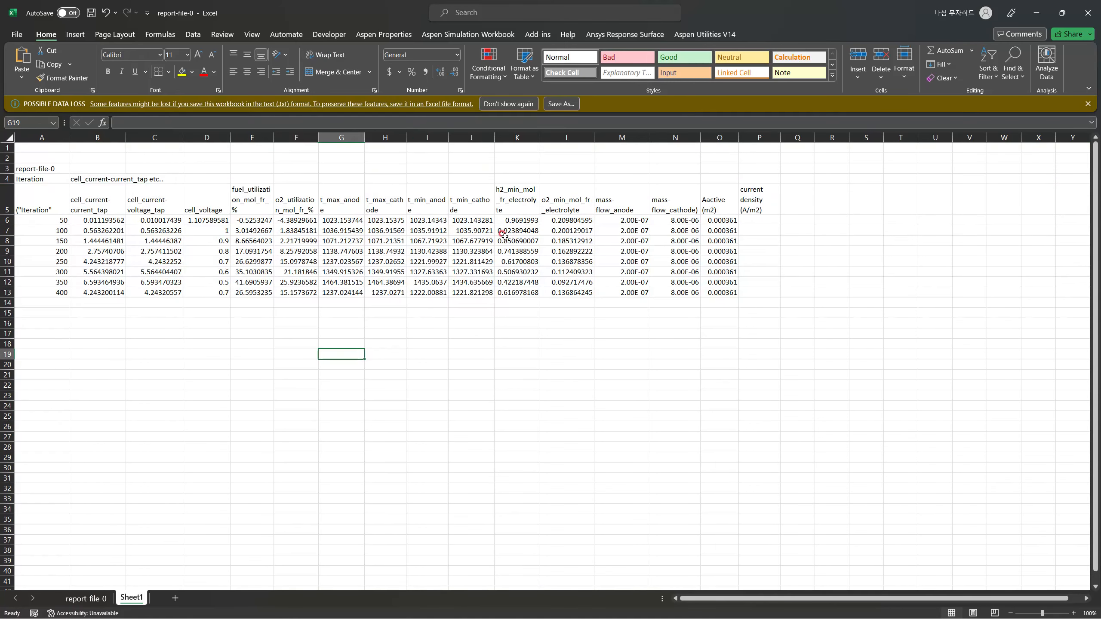
drag(541, 138, 546, 138)
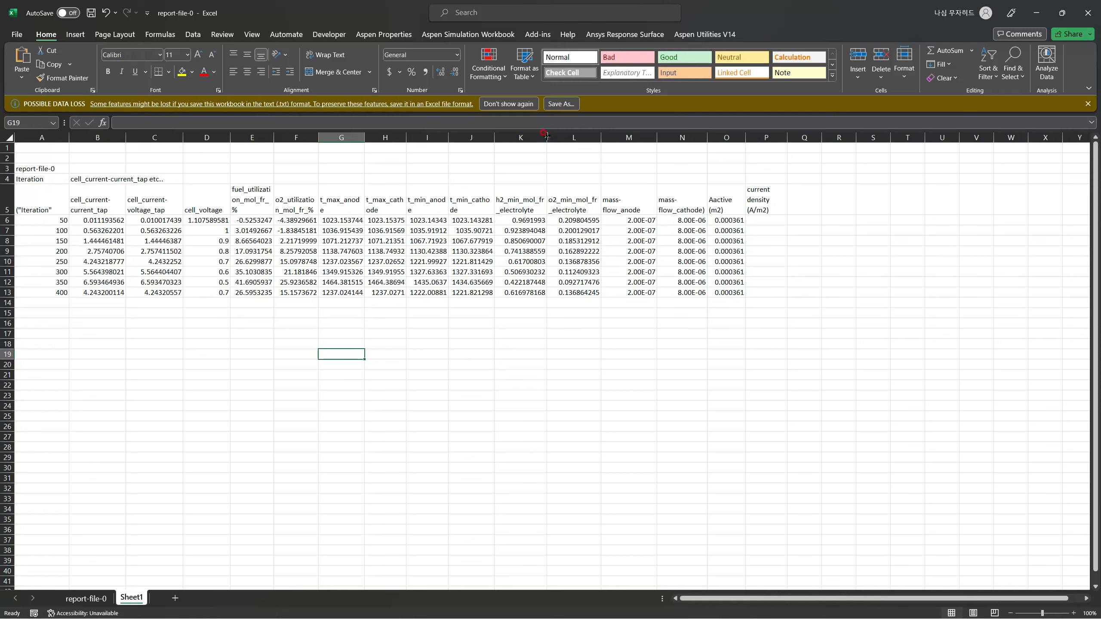
drag(273, 137, 283, 137)
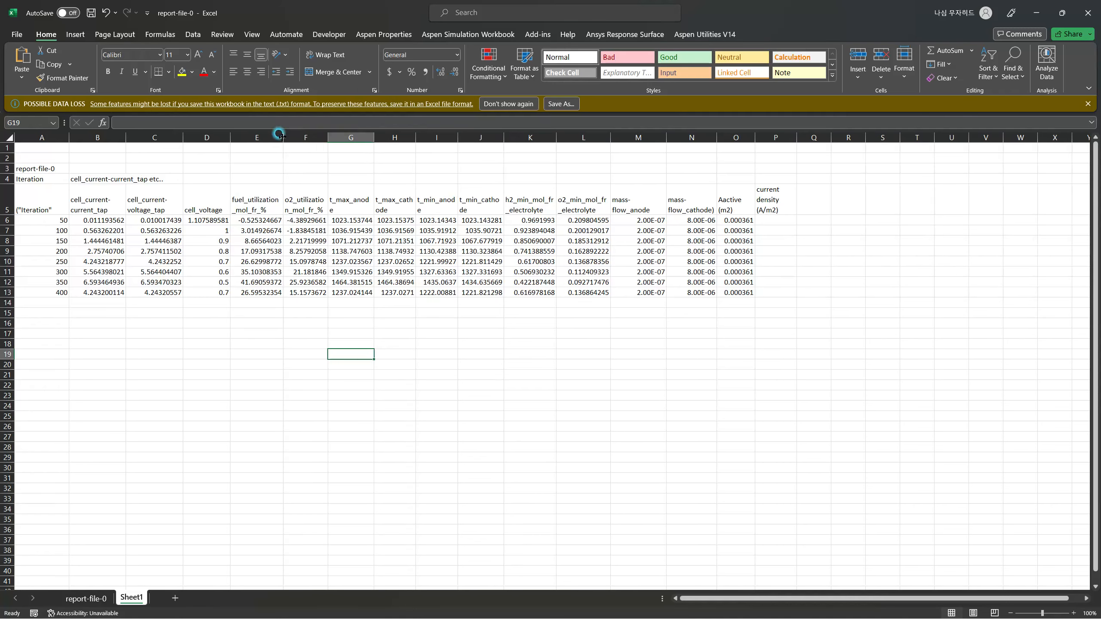
drag(797, 138, 805, 138)
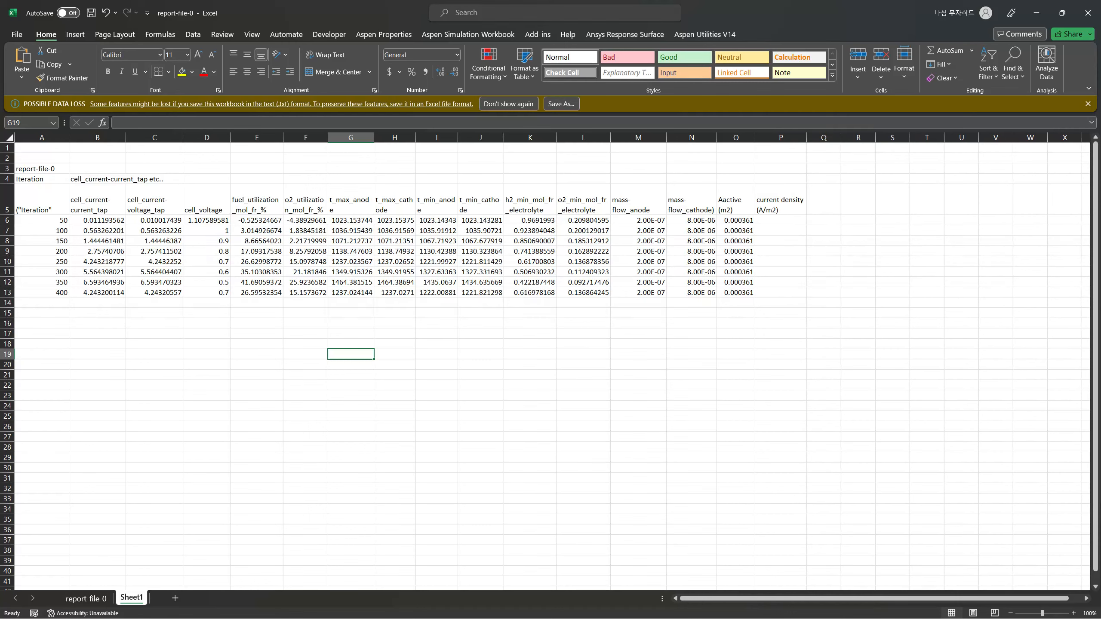
drag(6, 216, 5, 206)
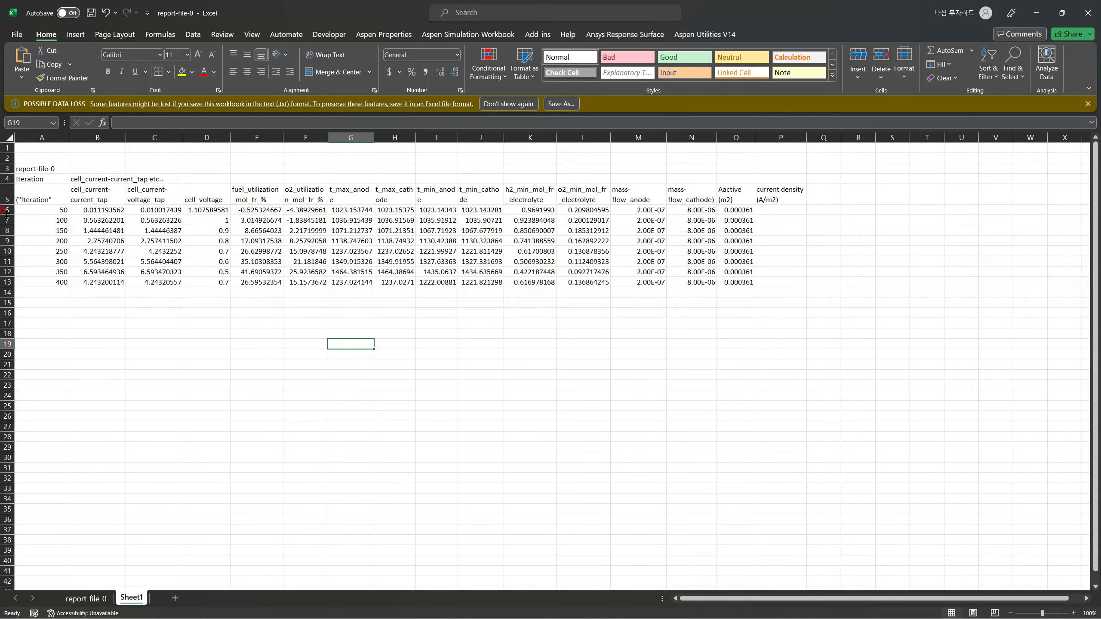
Compute the current density in P6 with the formula =C6/O6 and fill it down to P13.
click(778, 210)
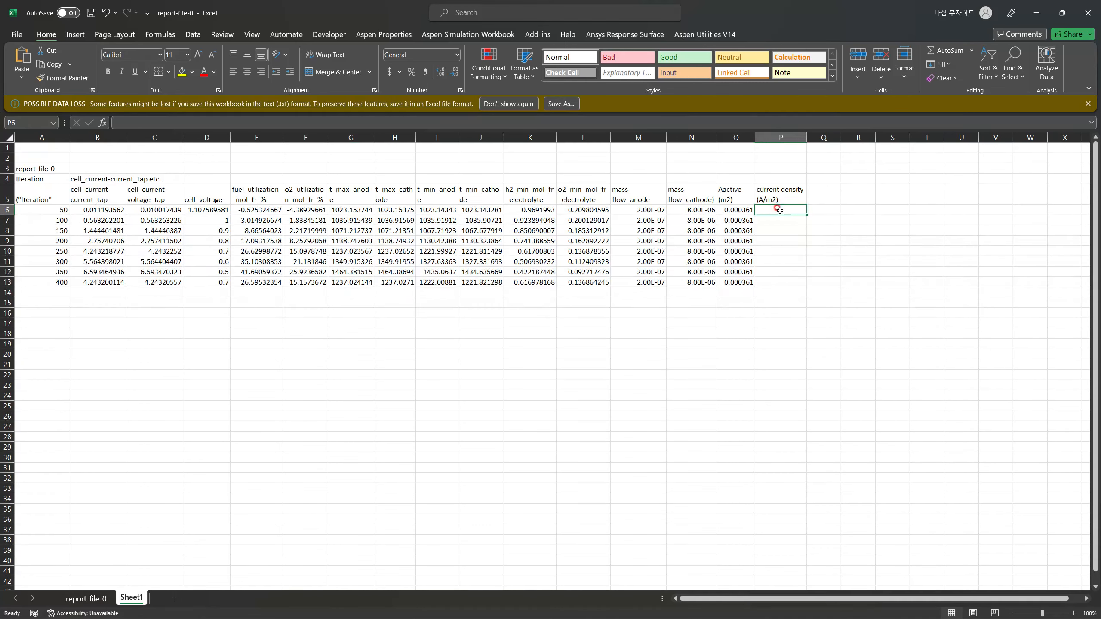
text(=)
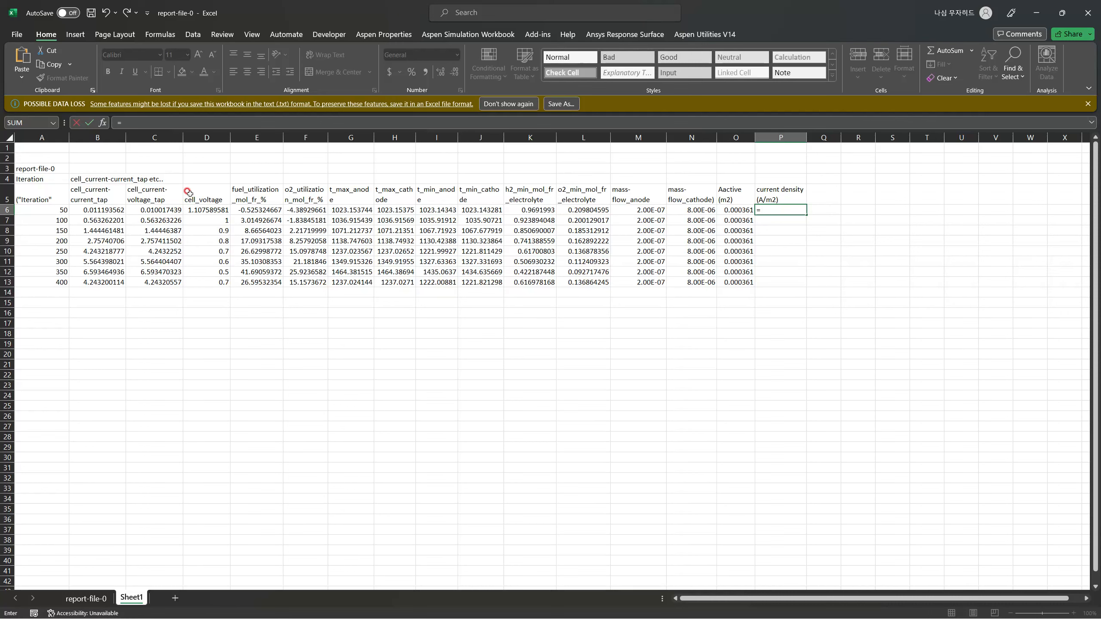
click(153, 211)
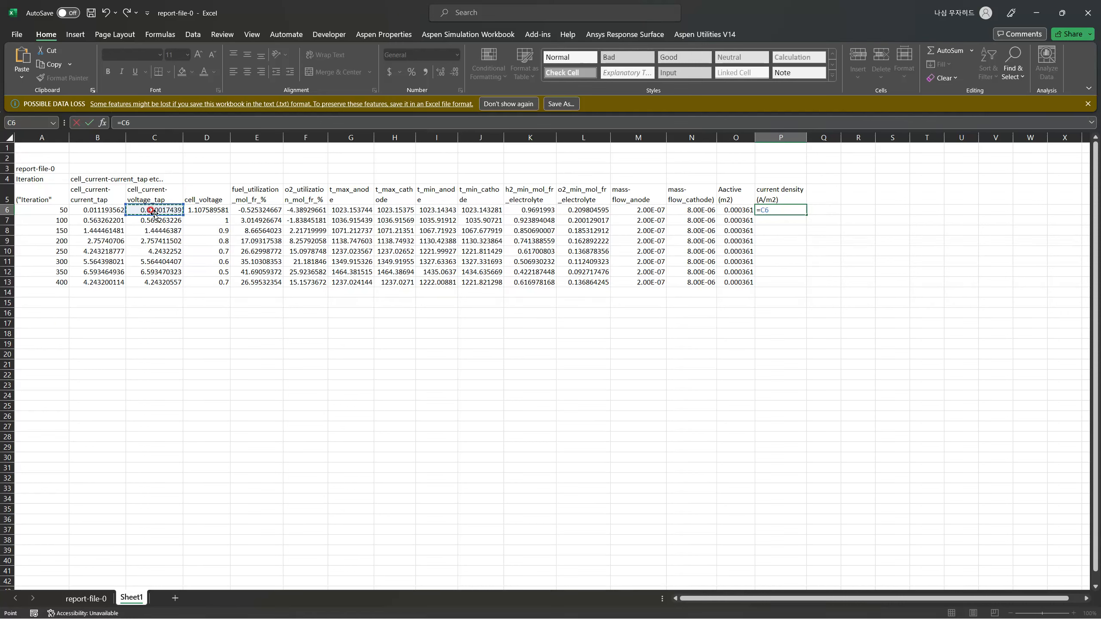
text(/)
click(739, 210)
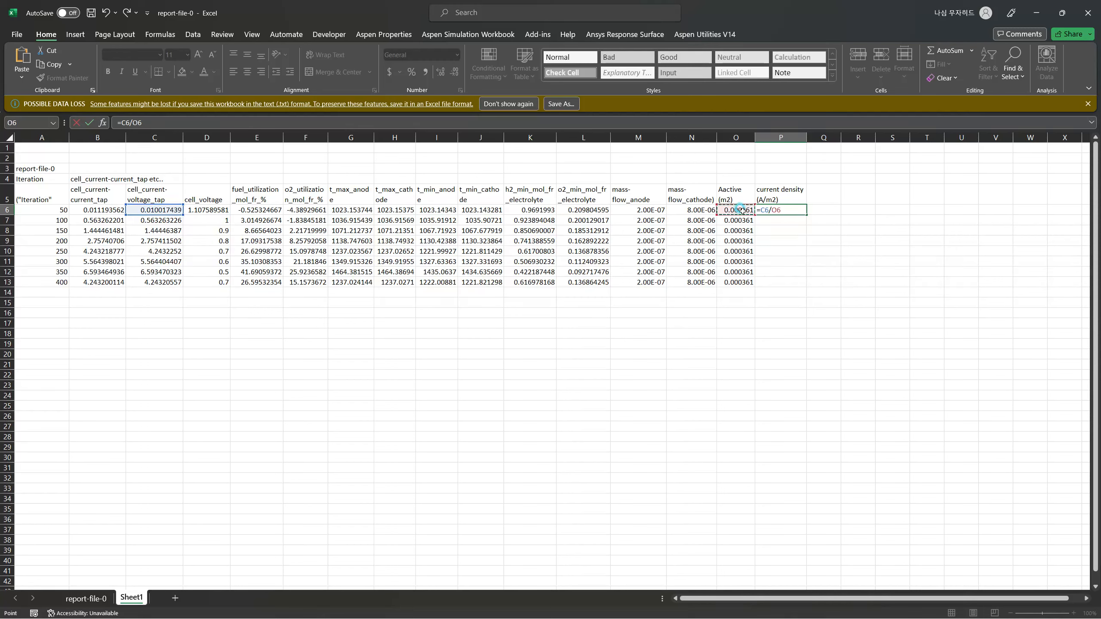
key(Return)
click(786, 211)
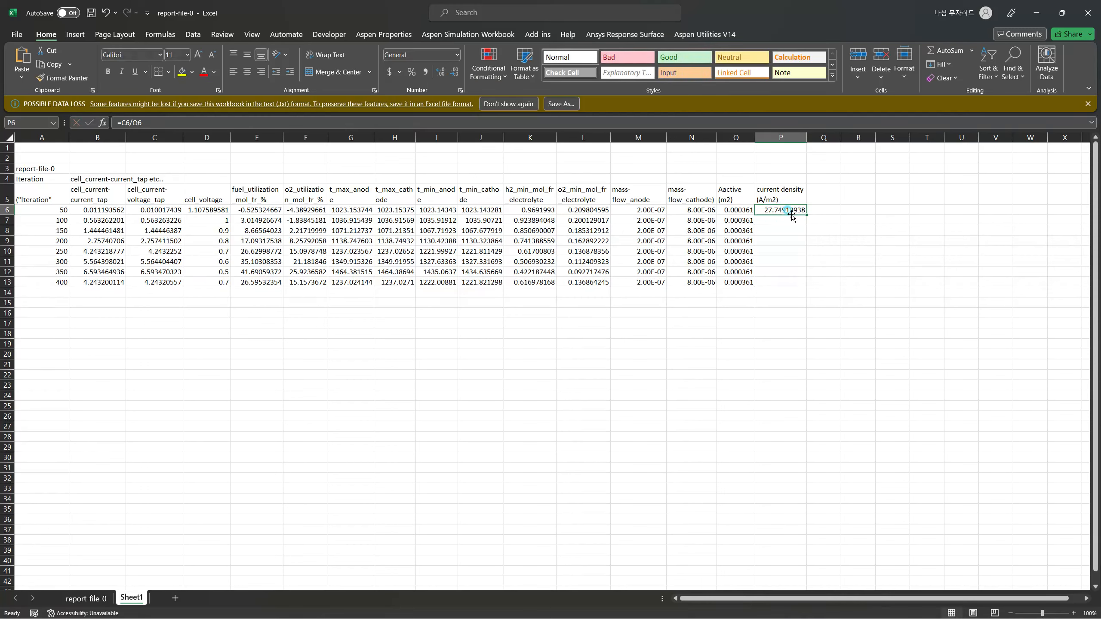
drag(807, 215, 806, 287)
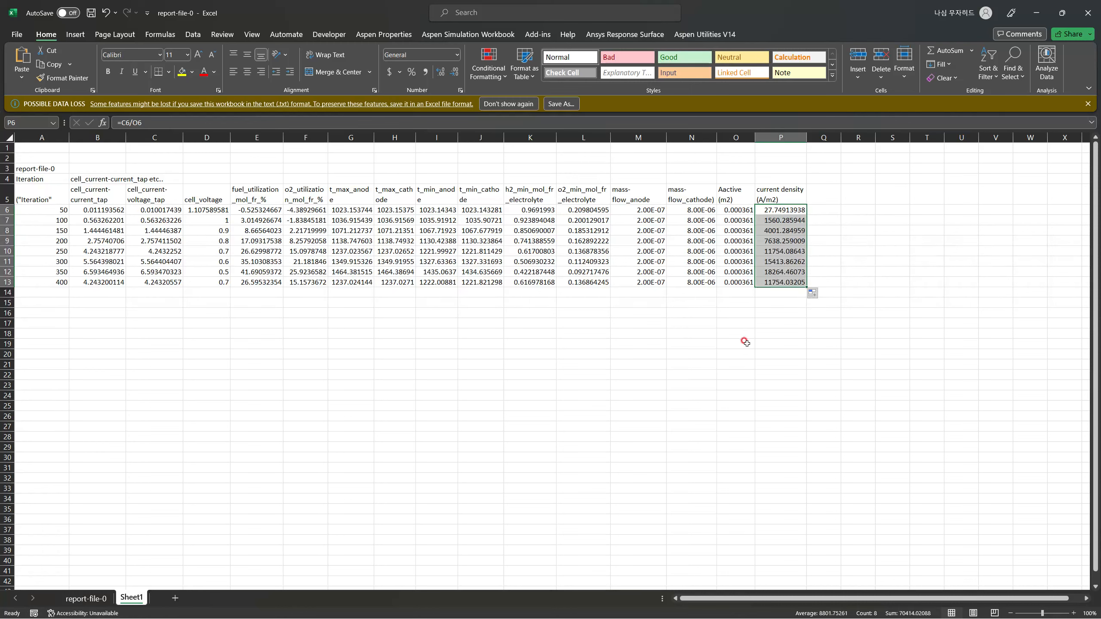
click(745, 342)
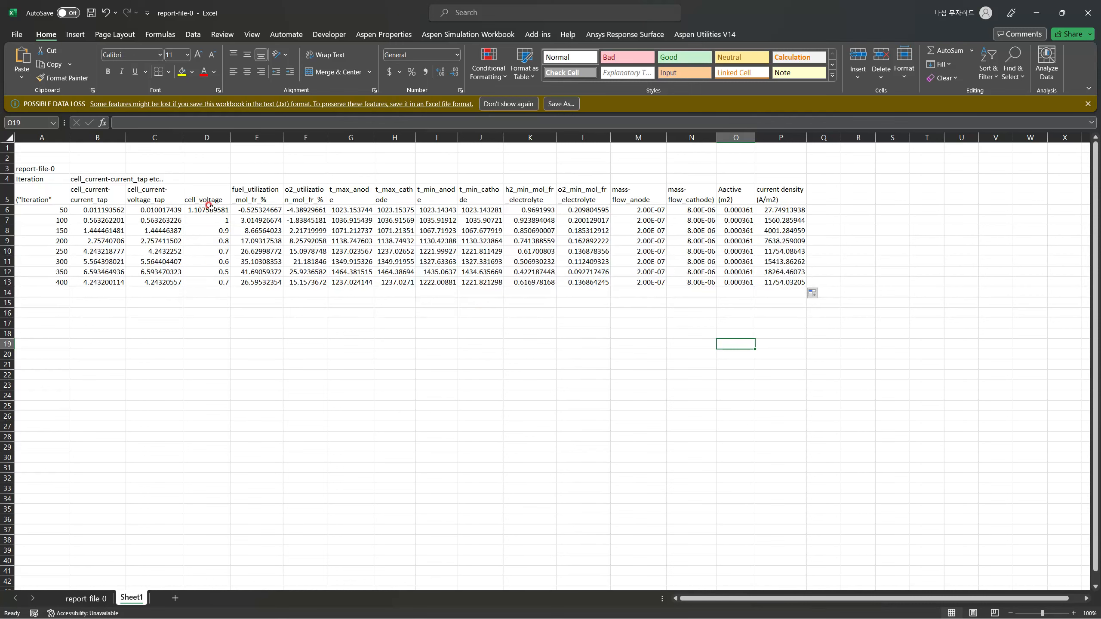
Insert a scatter chart with smooth lines and markers from the cell voltages D6:D12 and current densities P6:P12.
drag(209, 205, 207, 271)
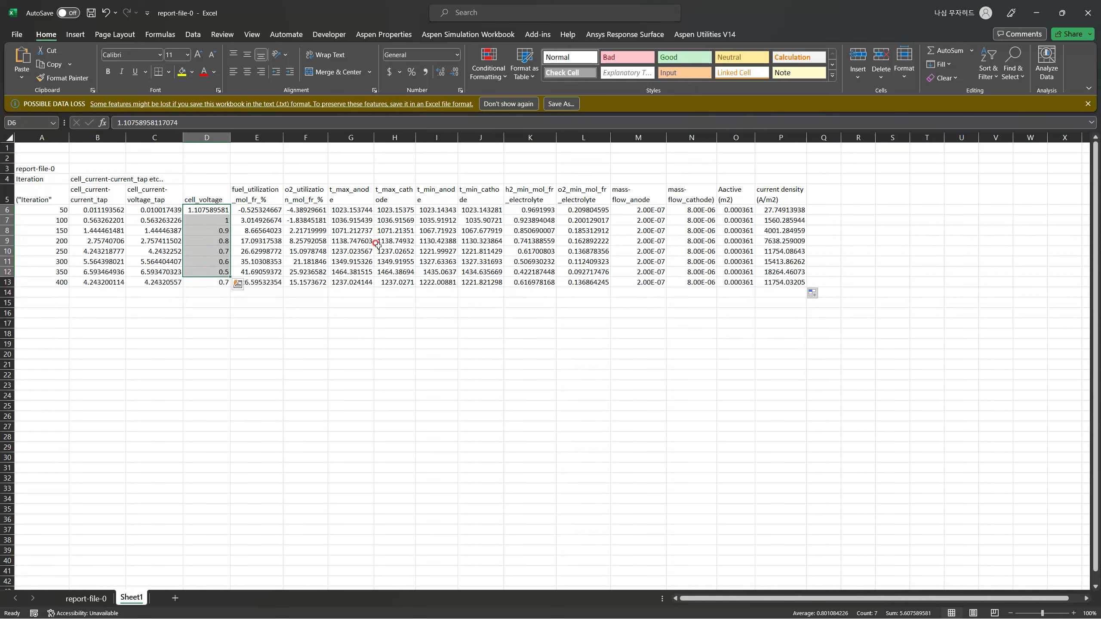
ctrl+drag(774, 209, 775, 272)
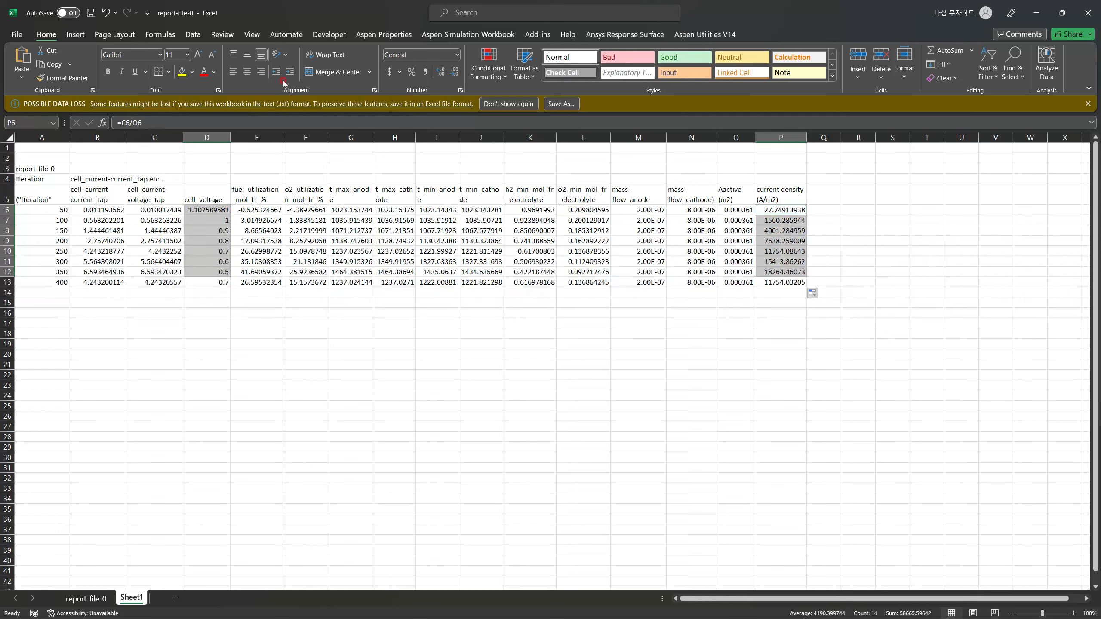
click(76, 35)
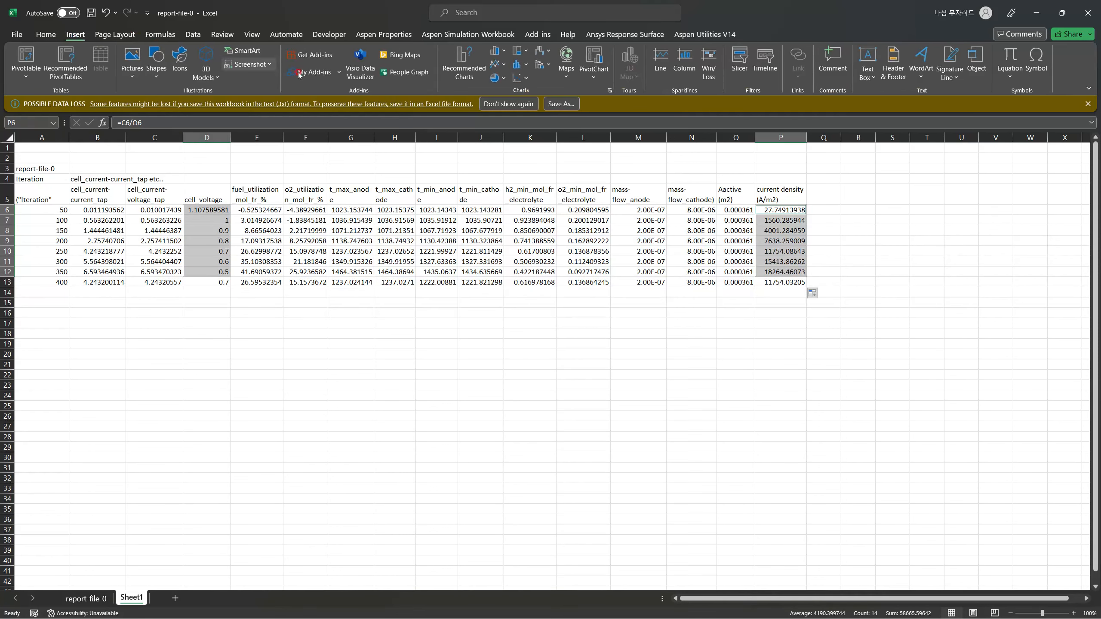
click(519, 78)
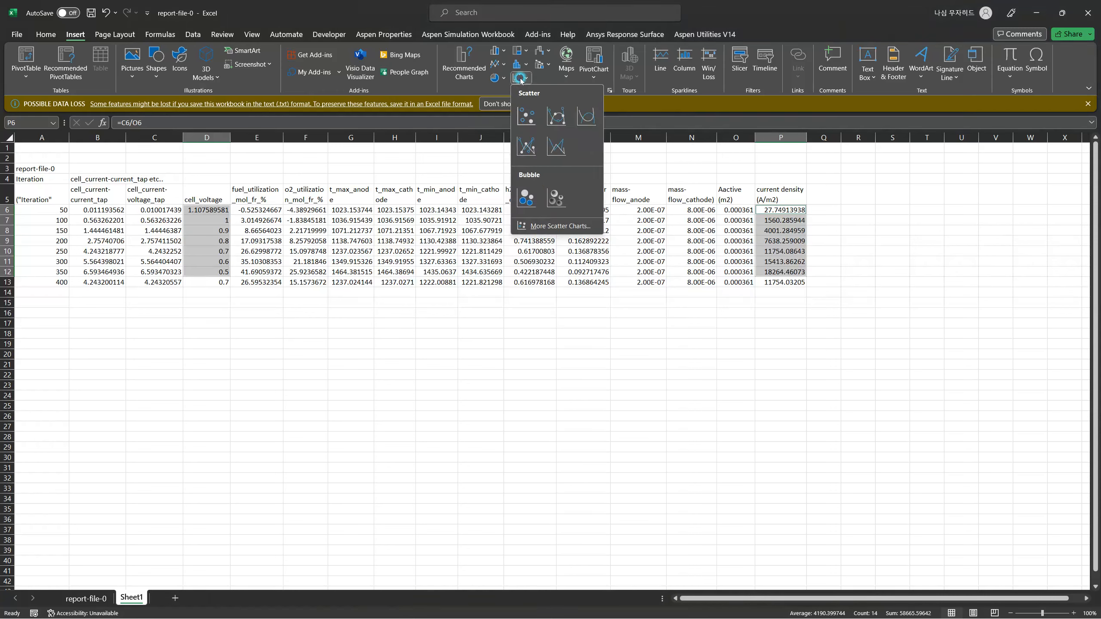
click(552, 113)
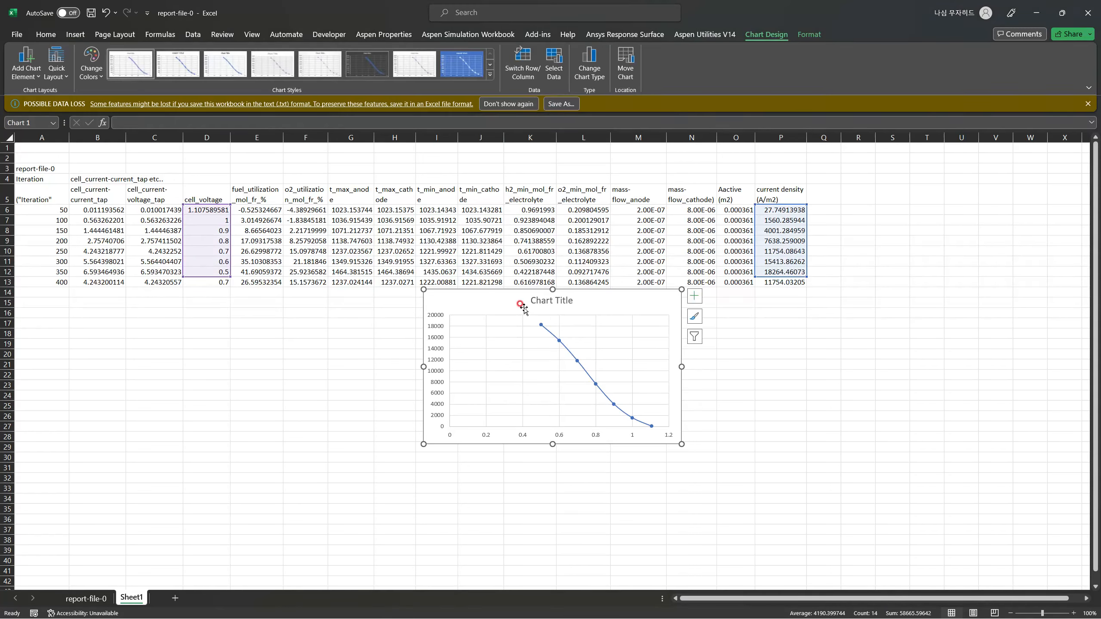
Try to swap the chart's axes by switching its rows and columns, and revert the switch.
click(522, 72)
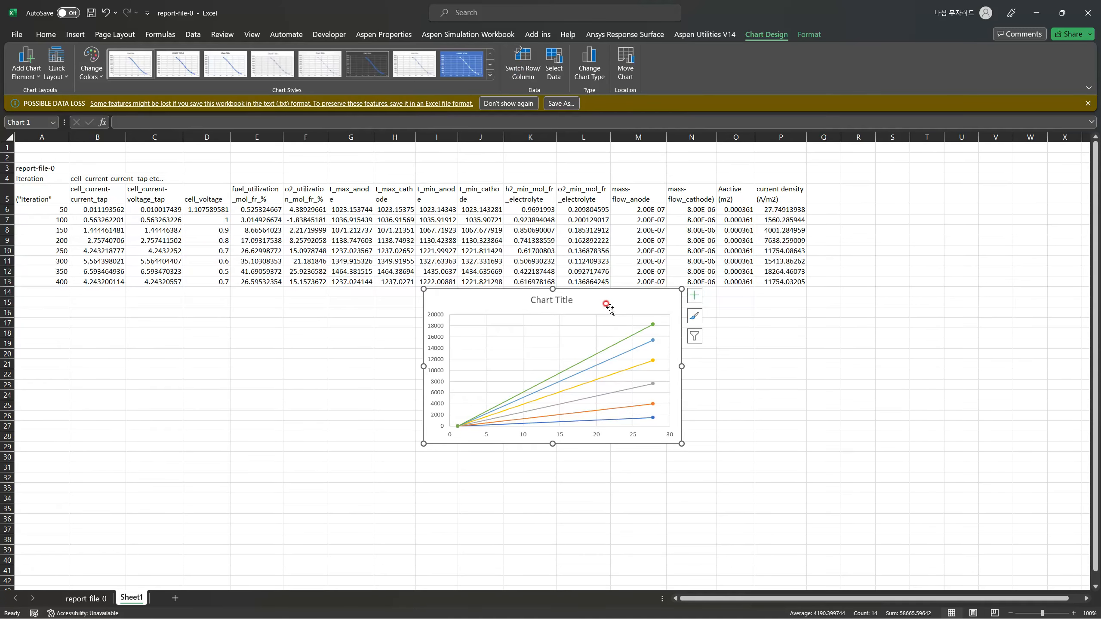
click(564, 80)
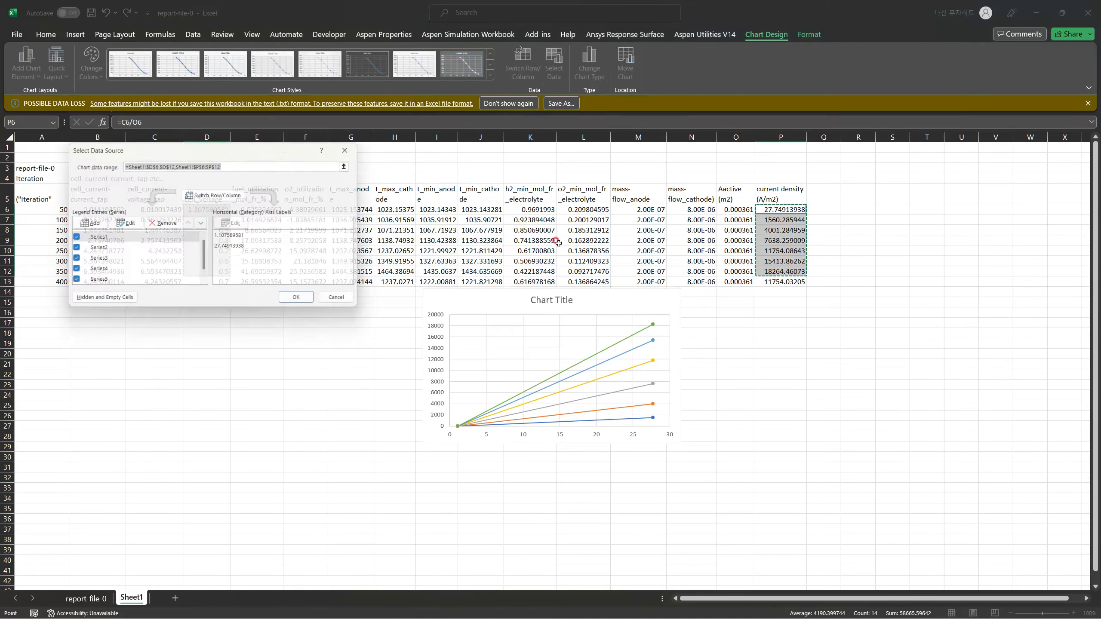
click(346, 302)
click(521, 73)
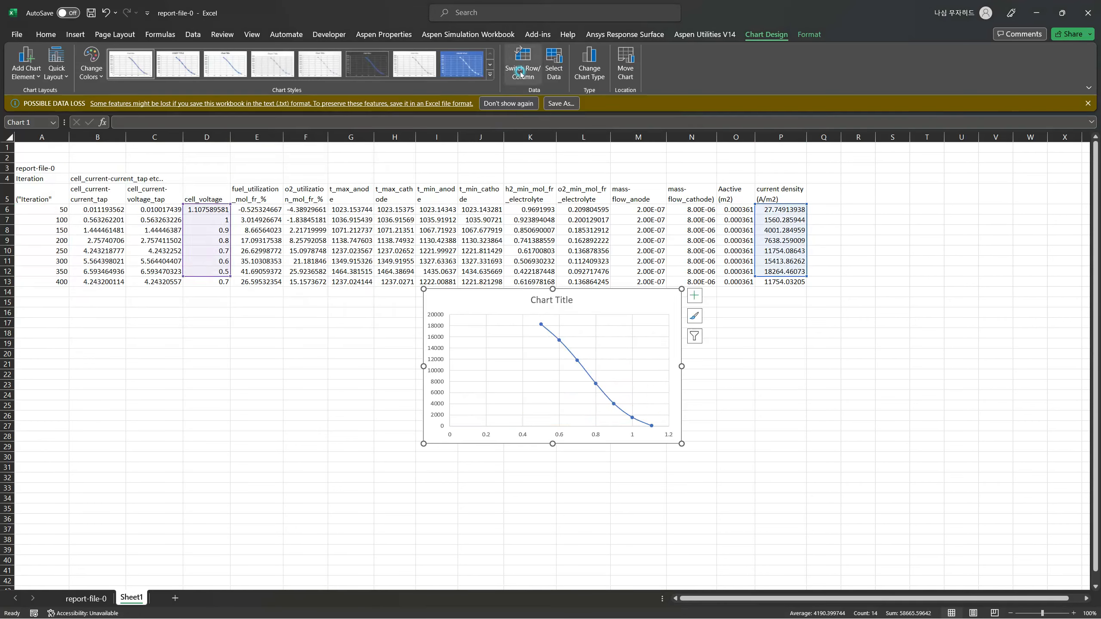
Remove the chart's existing data series and add a new series named "IV characterisitic".
click(554, 70)
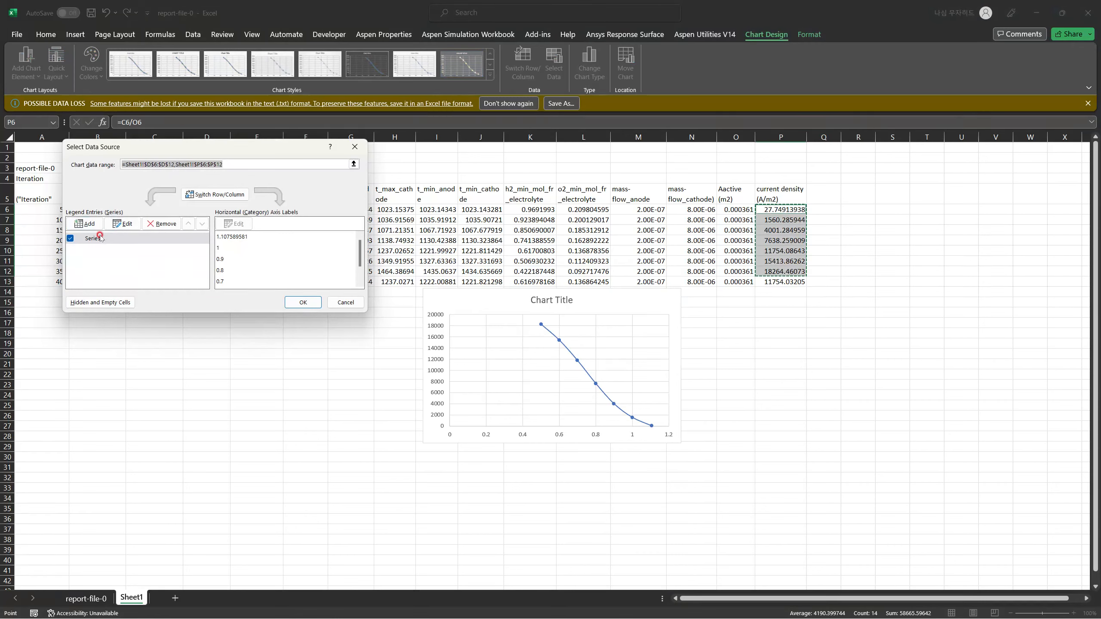
click(158, 224)
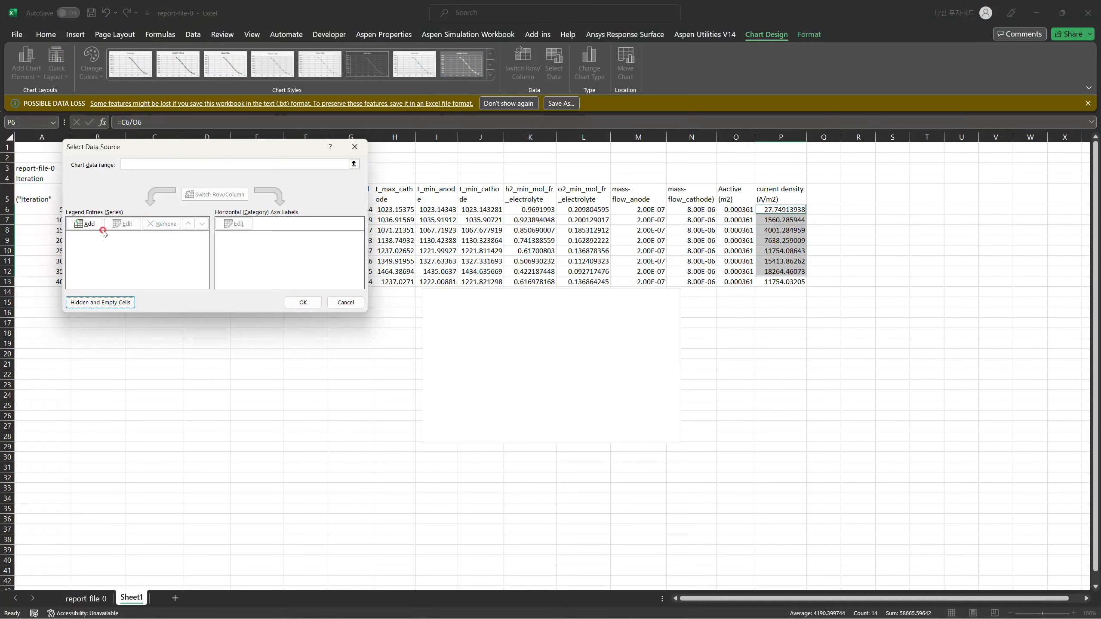
click(85, 223)
click(200, 204)
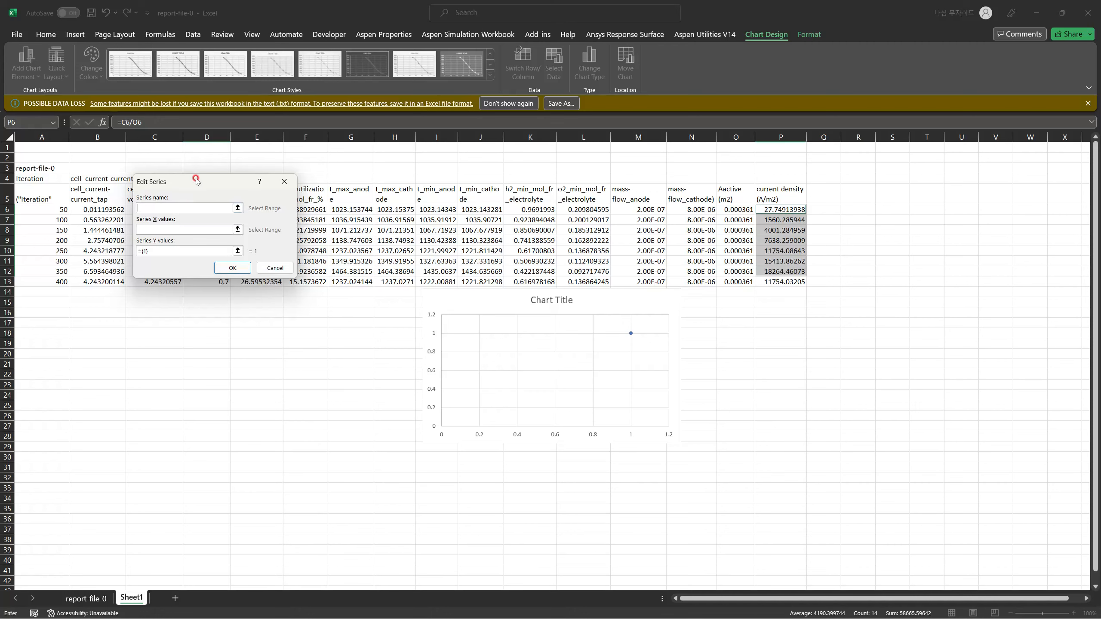
drag(197, 177, 402, 312)
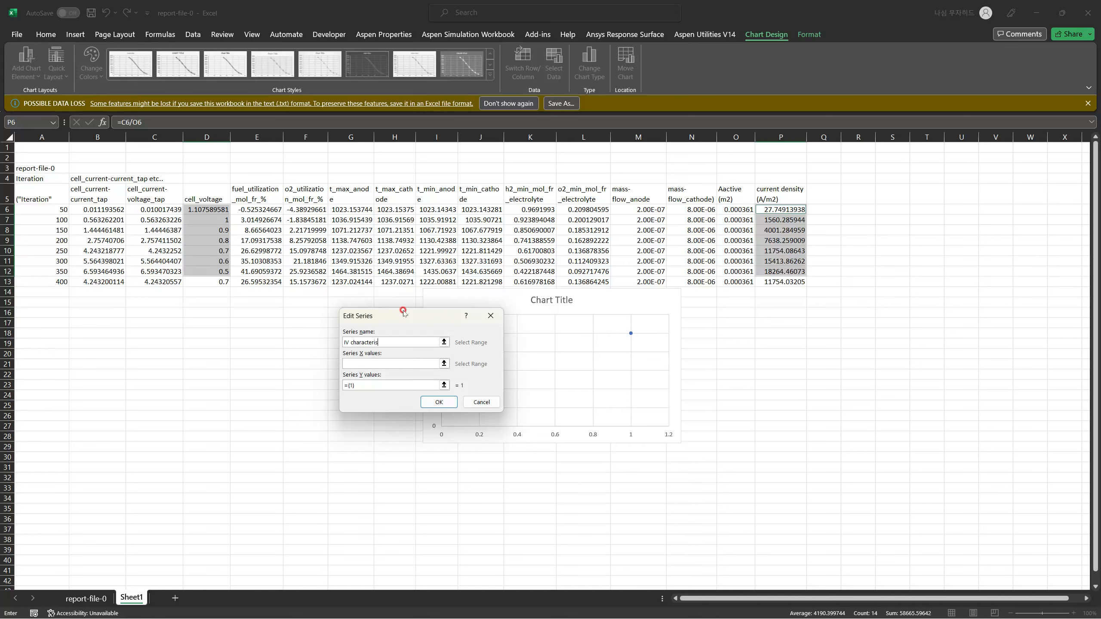
Set the new series' X values to the current densities P6:P12 and its Y values to the cell voltages D6:D12, and apply the data source.
click(444, 363)
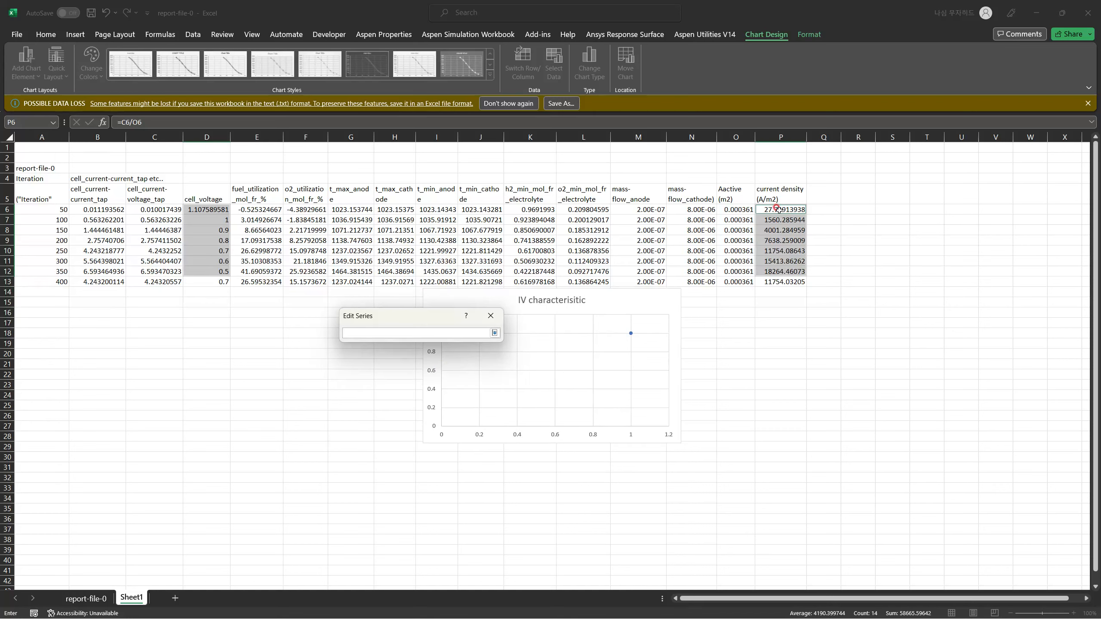
drag(779, 209, 806, 273)
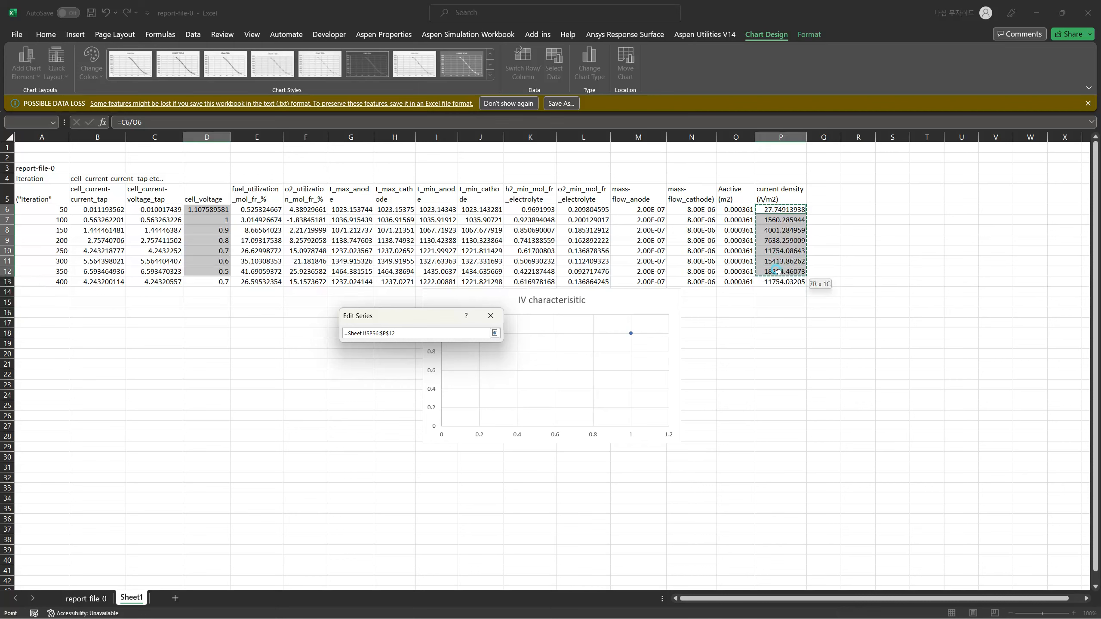
click(495, 333)
click(439, 385)
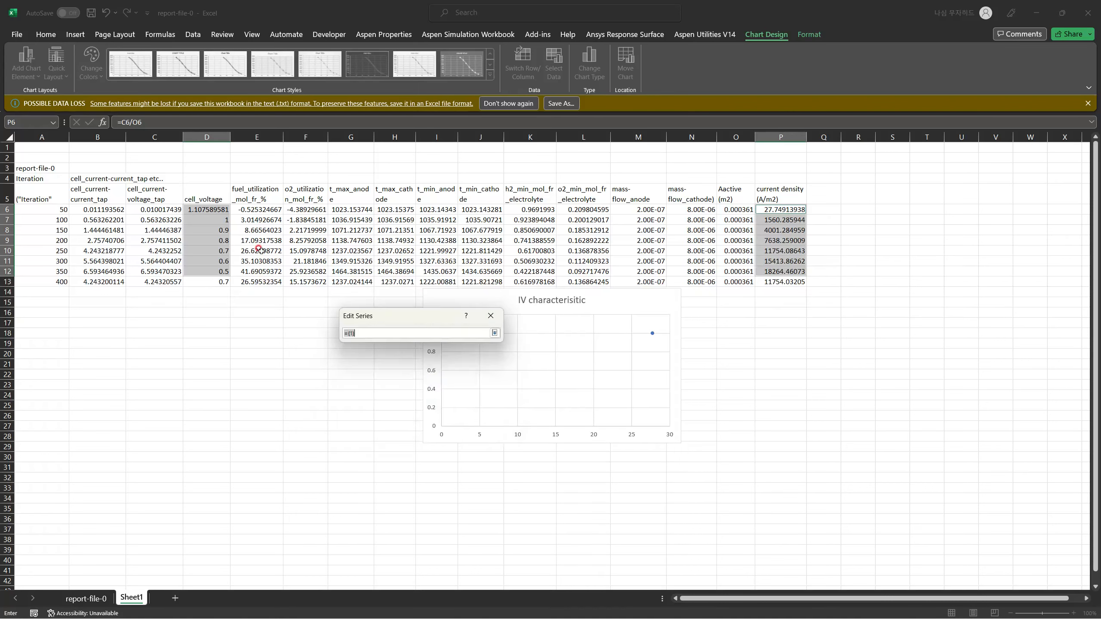
drag(204, 209, 228, 271)
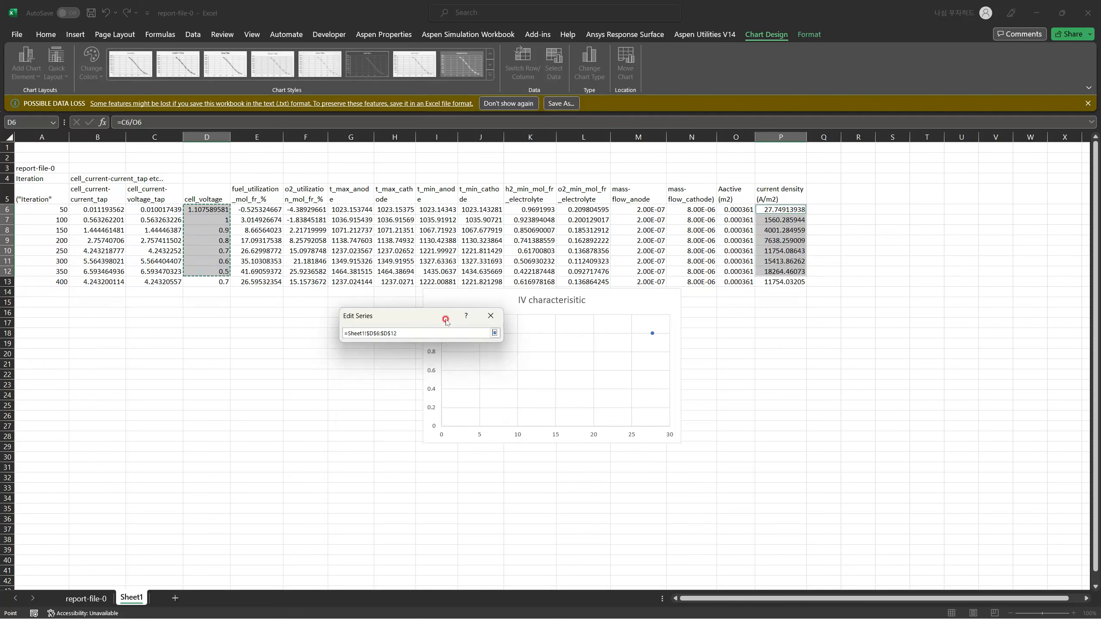
click(493, 333)
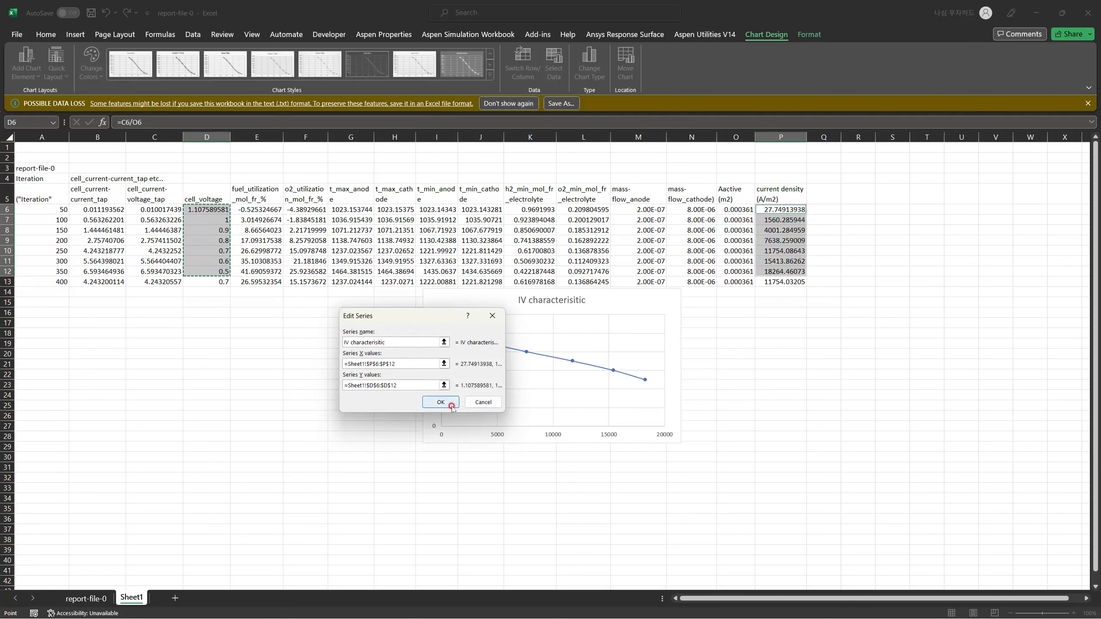
click(450, 408)
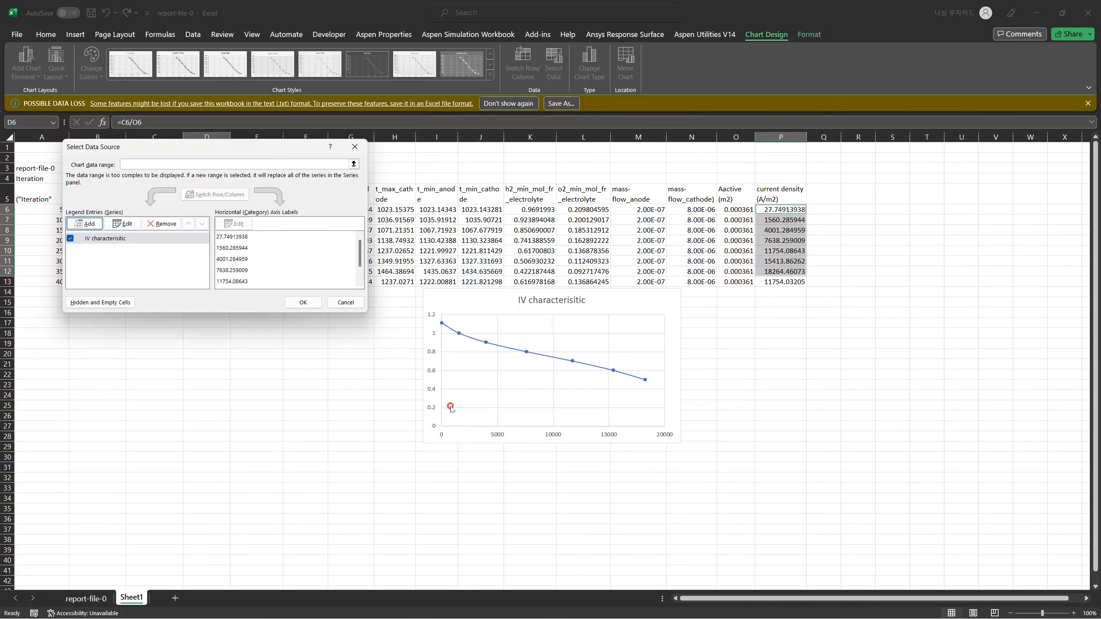
click(303, 302)
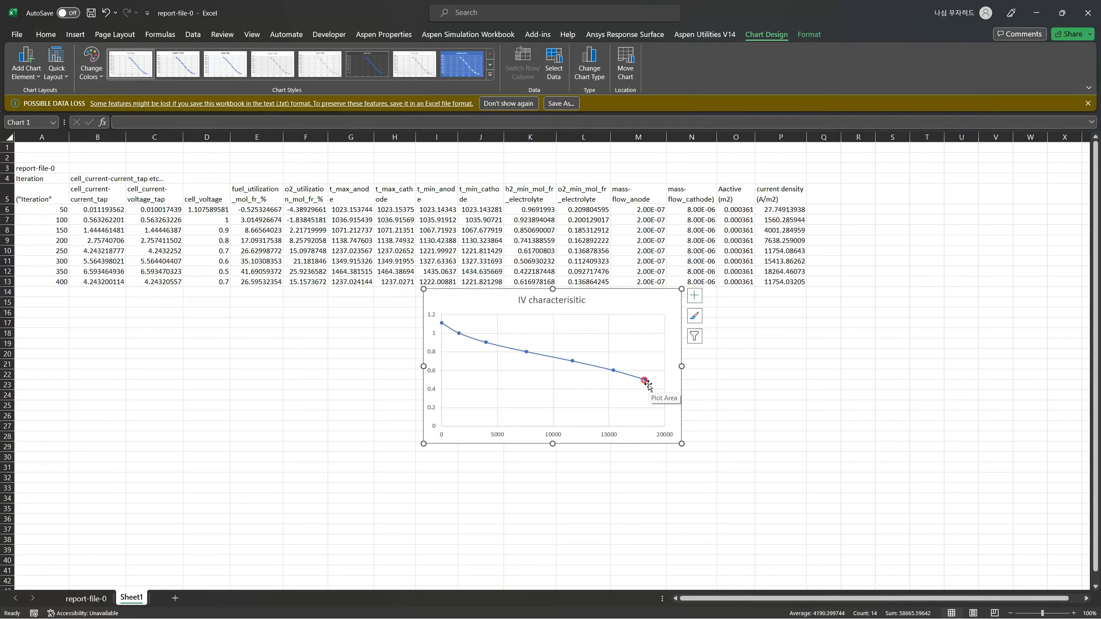
Move the chart just below the data table, spanning about rows 15 to 29 in columns H to M, and deselect it.
drag(608, 297, 594, 331)
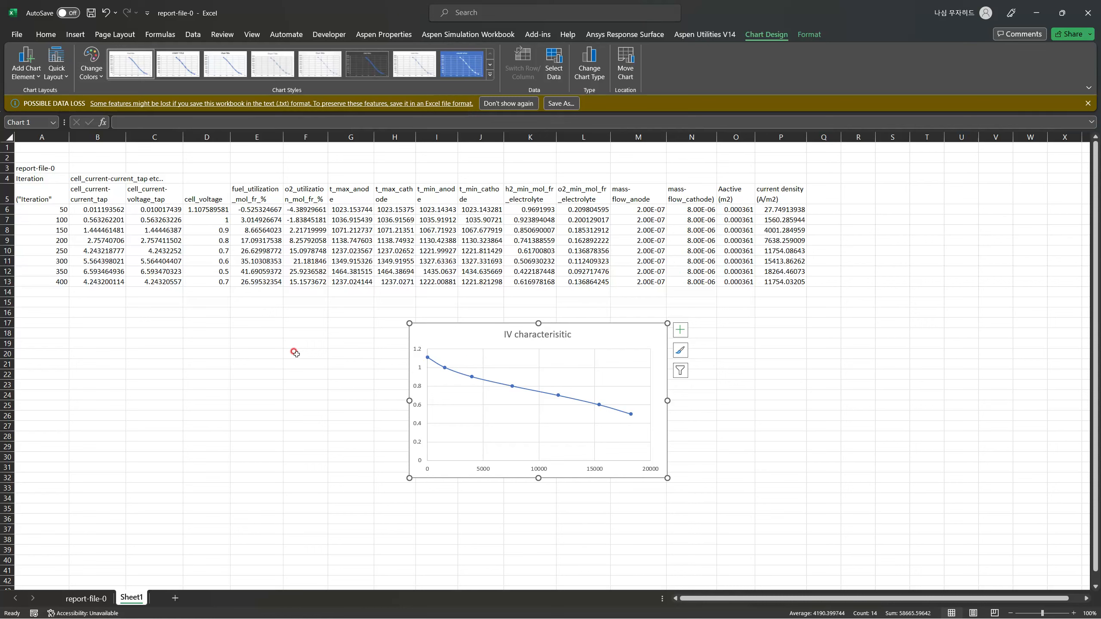
mouse_move(486, 379)
drag(495, 325, 457, 303)
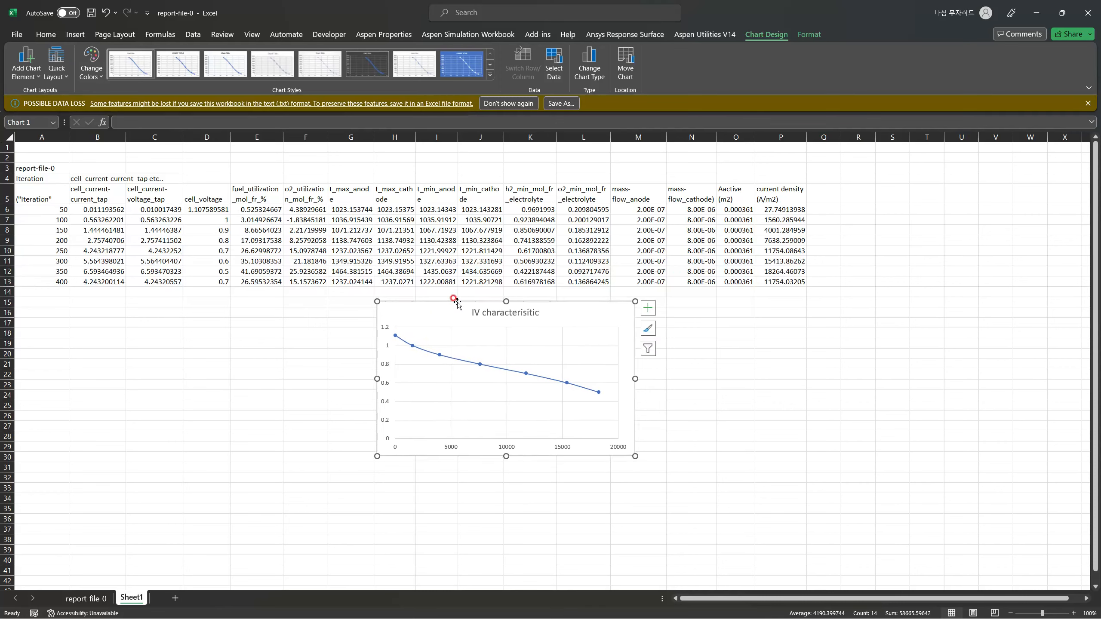
click(670, 404)
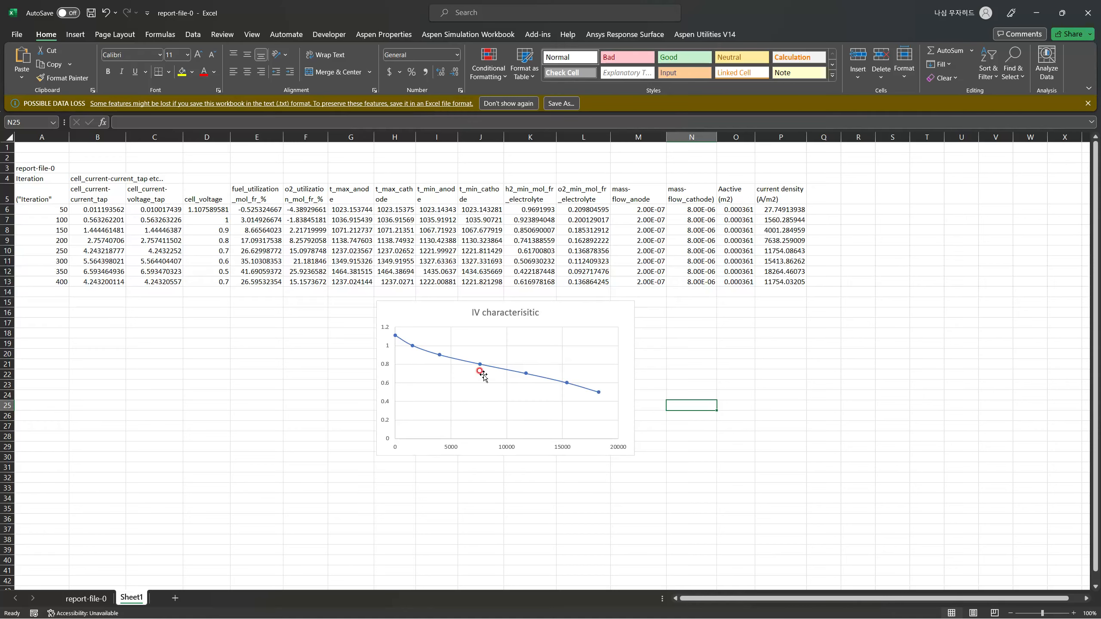
Switch to Ansys Fluent, close the results folder window, and review the outline tree's report definitions, calculation activities and contour graphics.
click(1036, 13)
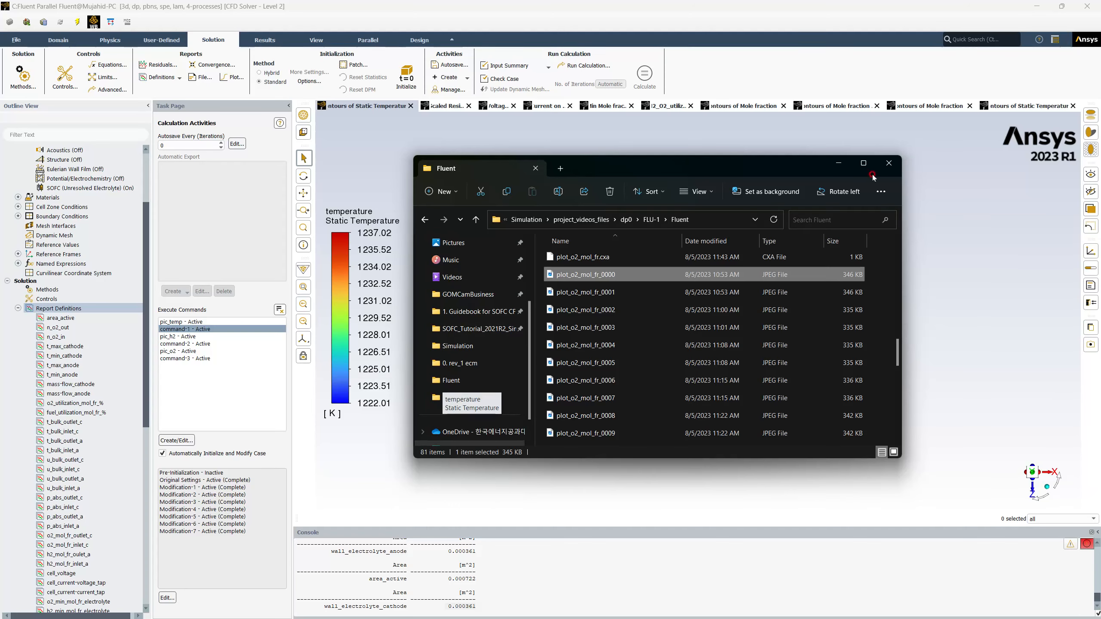
click(889, 162)
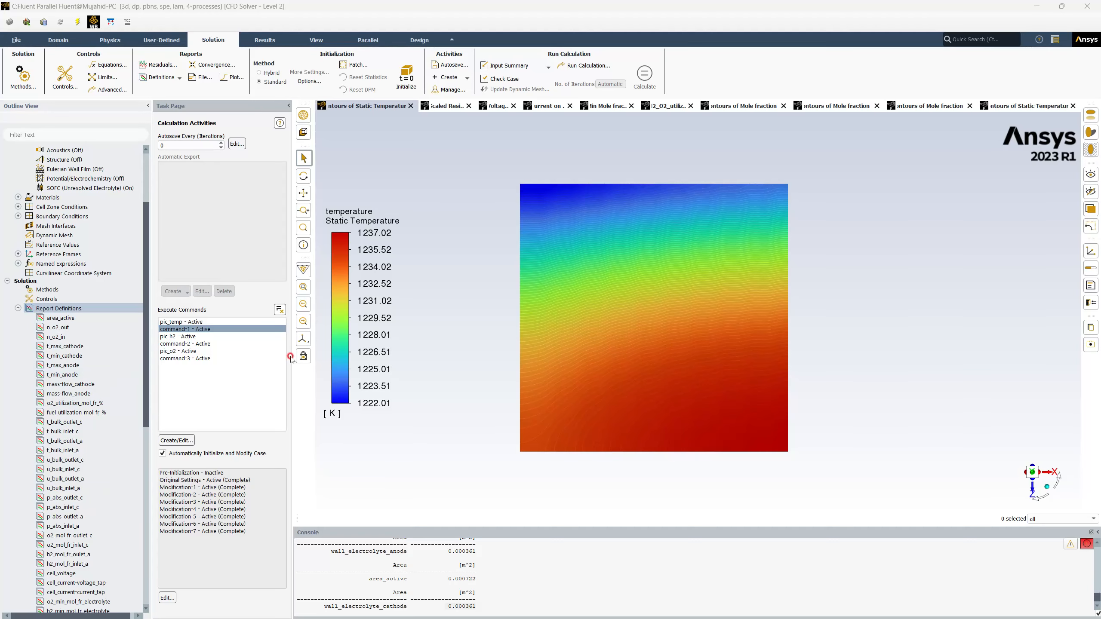
scroll(116, 505, down, 5)
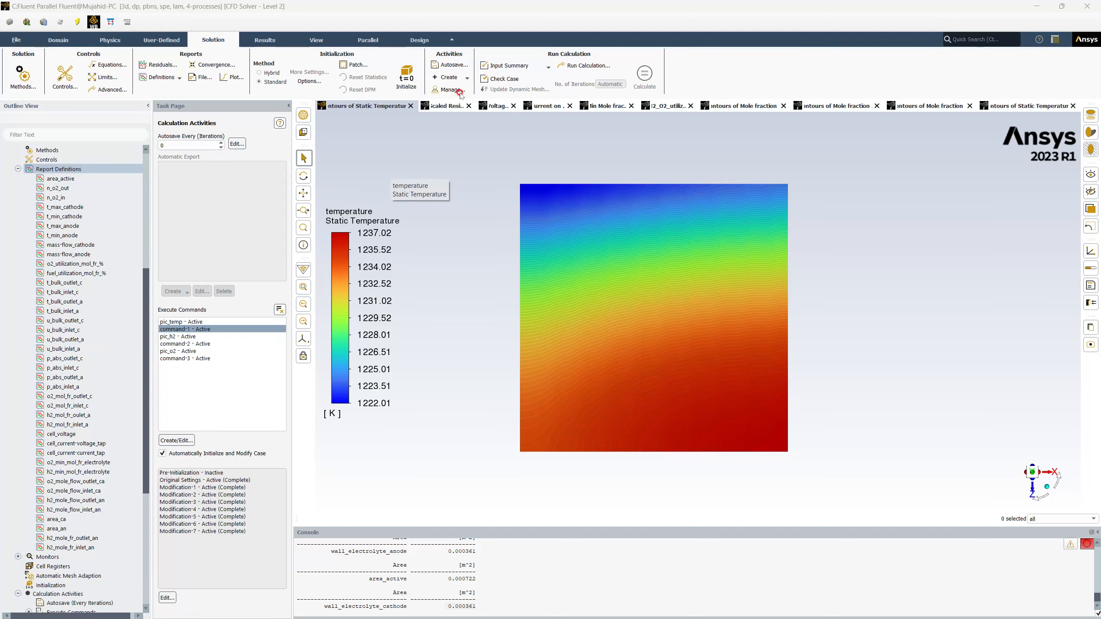
scroll(73, 434, down, 8)
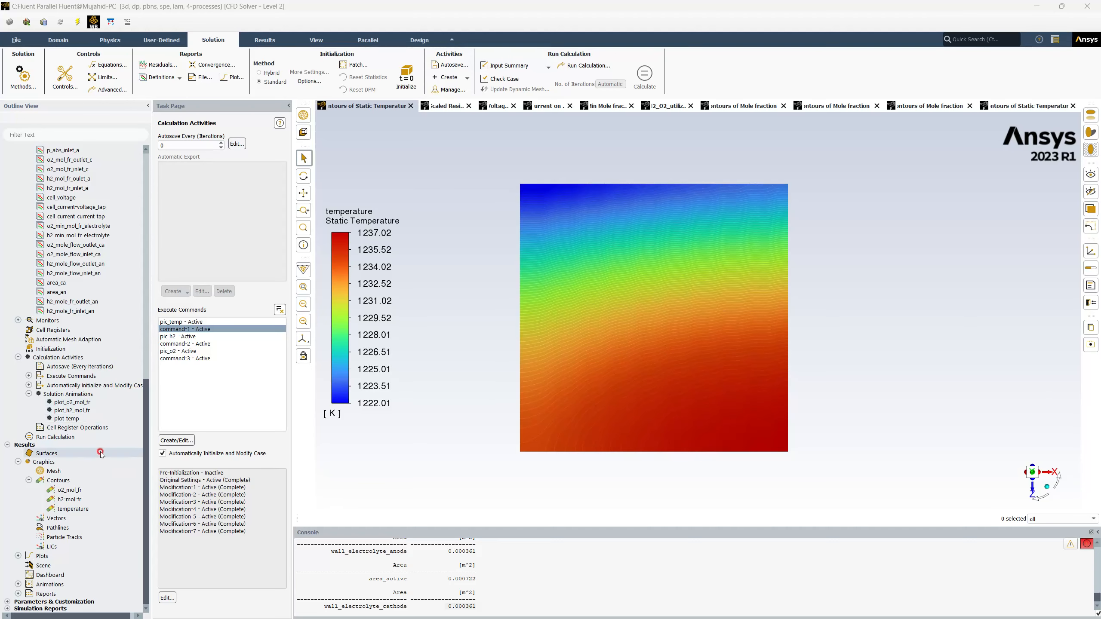
scroll(107, 324, up, 11)
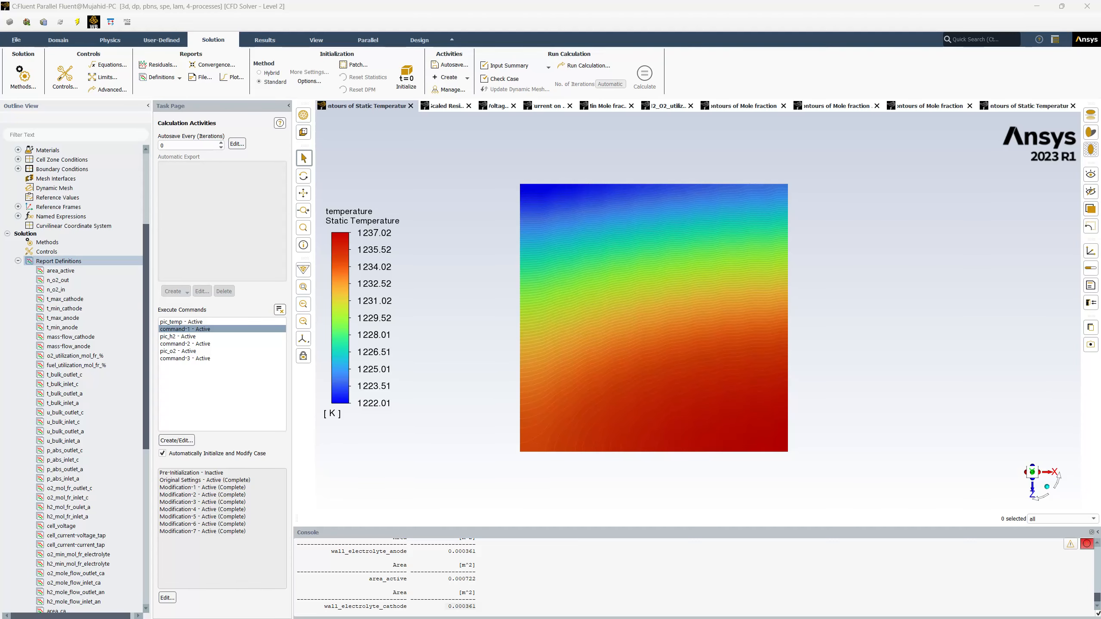
Switch to File Explorer's Simulation folder and open the results folder project_videos_files > dp0 > FLU-1 > Fluent.
key(alt+Tab)
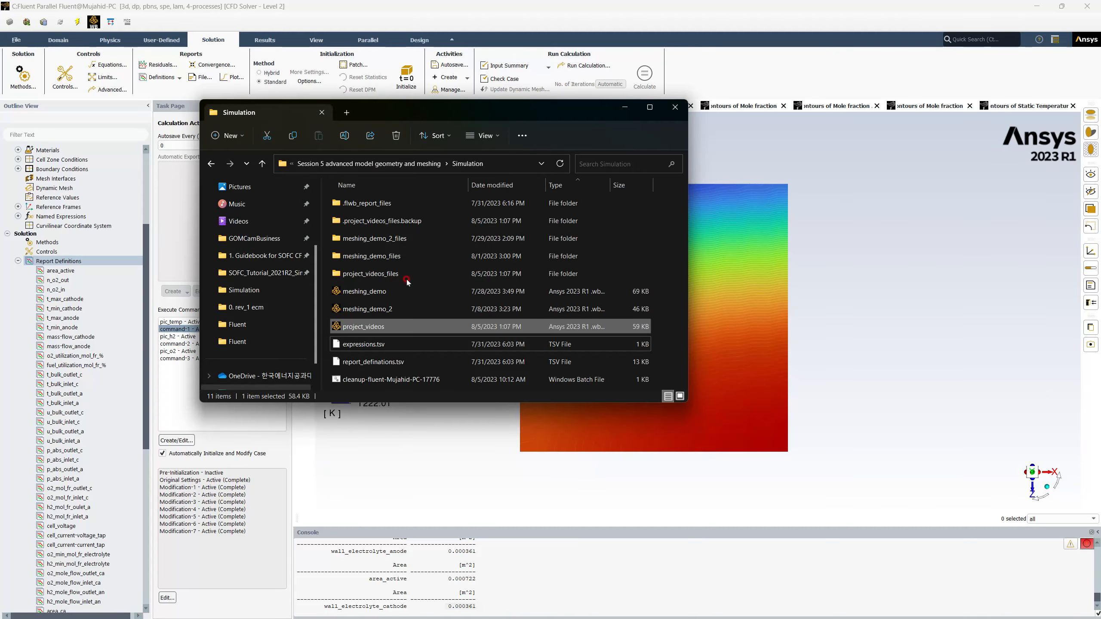
key(alt+Tab)
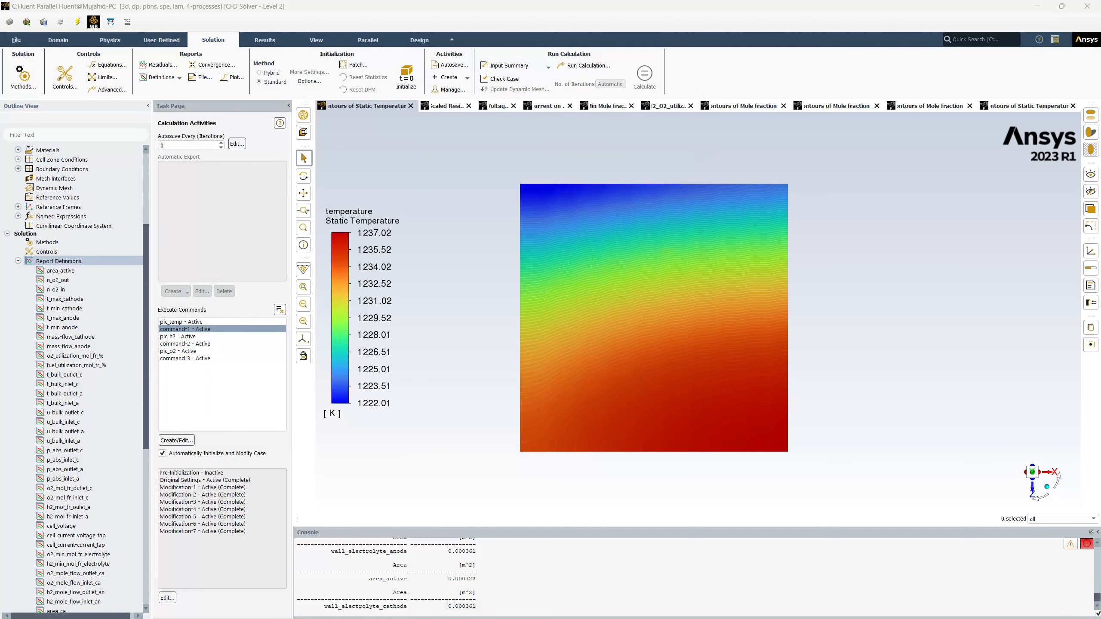
key(alt+Tab)
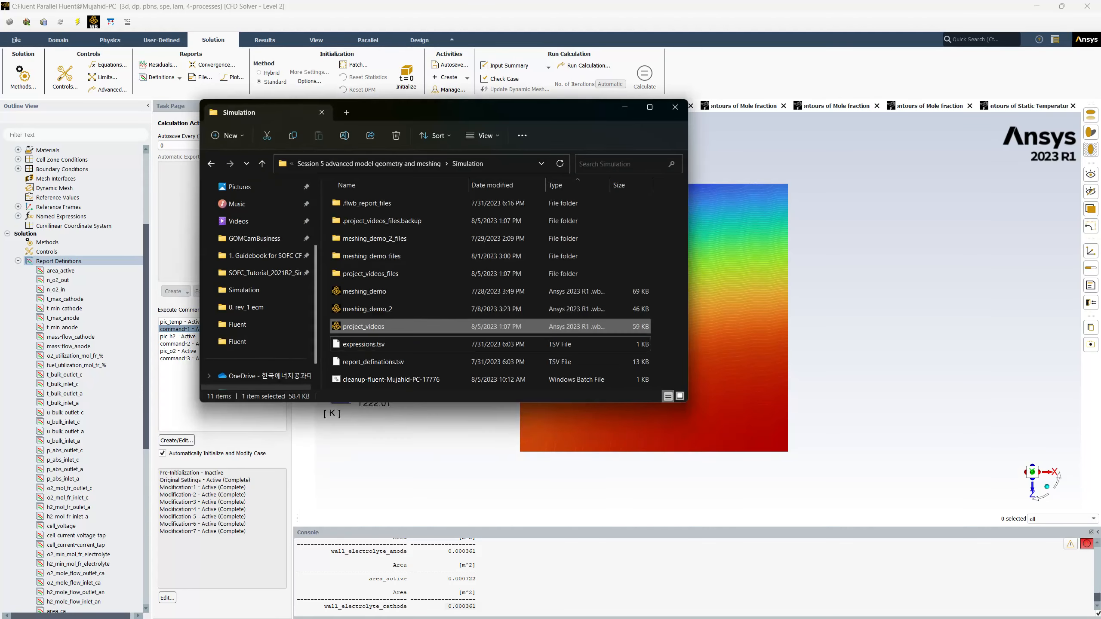
click(389, 273)
double_click(389, 274)
double_click(375, 203)
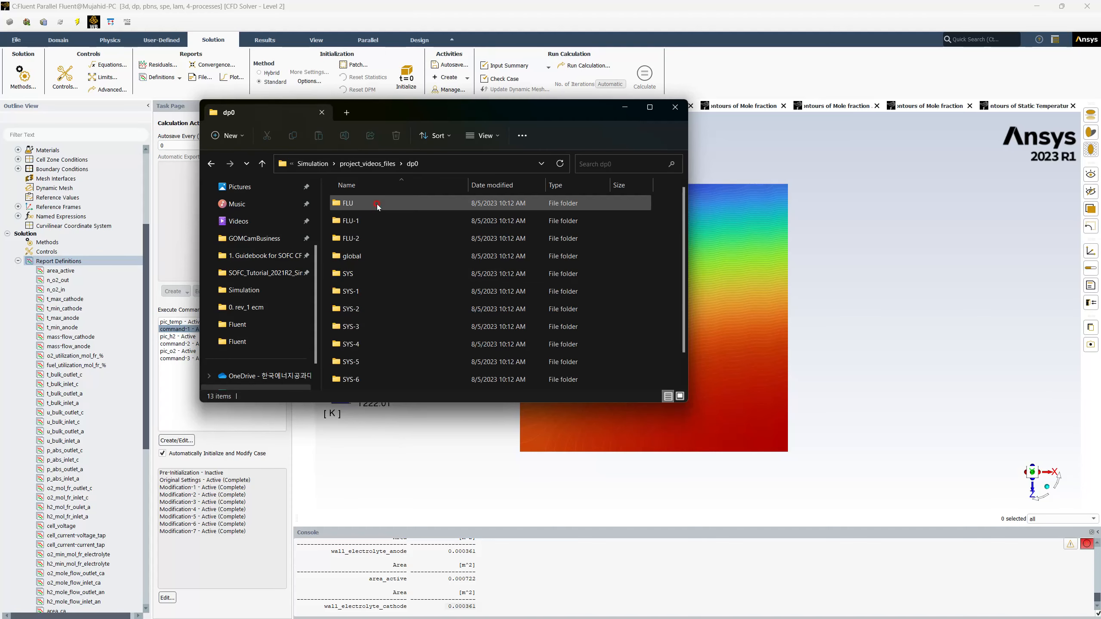
double_click(374, 217)
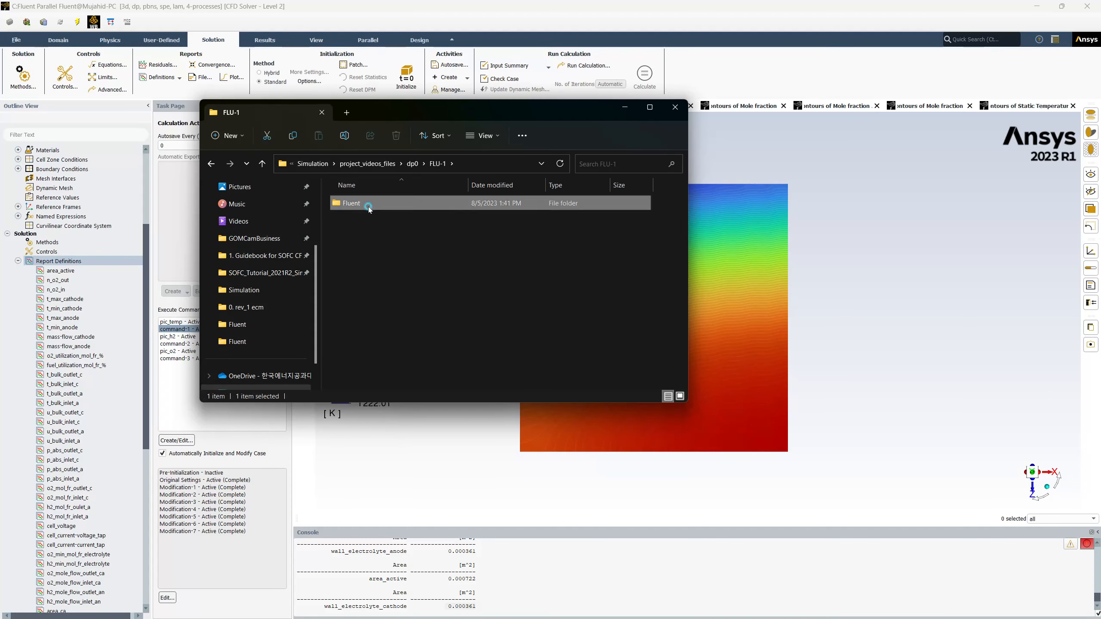
double_click(376, 204)
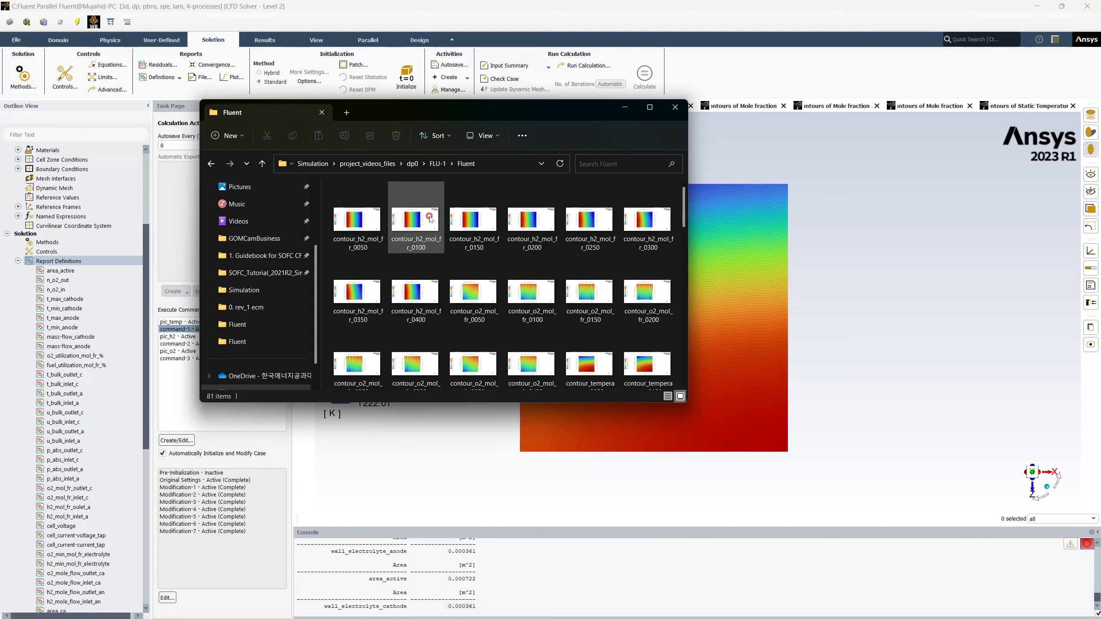
View the saved hydrogen mole fraction contour images one after another, from contour_h2_mol_fr_0050.png to contour_h2_mol_fr_0250.png.
double_click(374, 228)
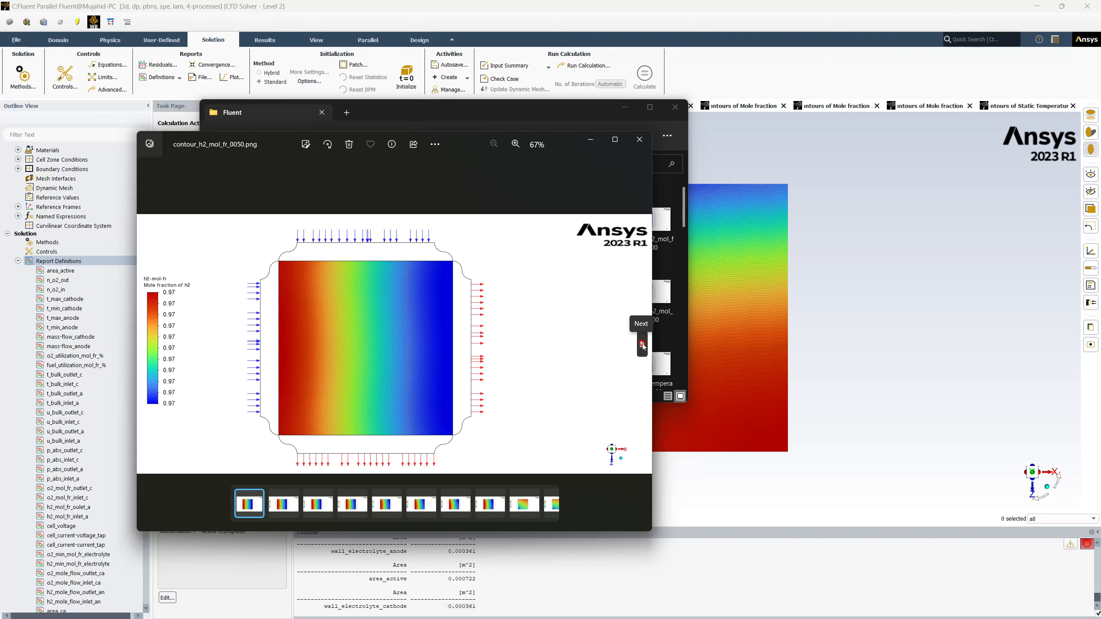
click(641, 343)
click(642, 344)
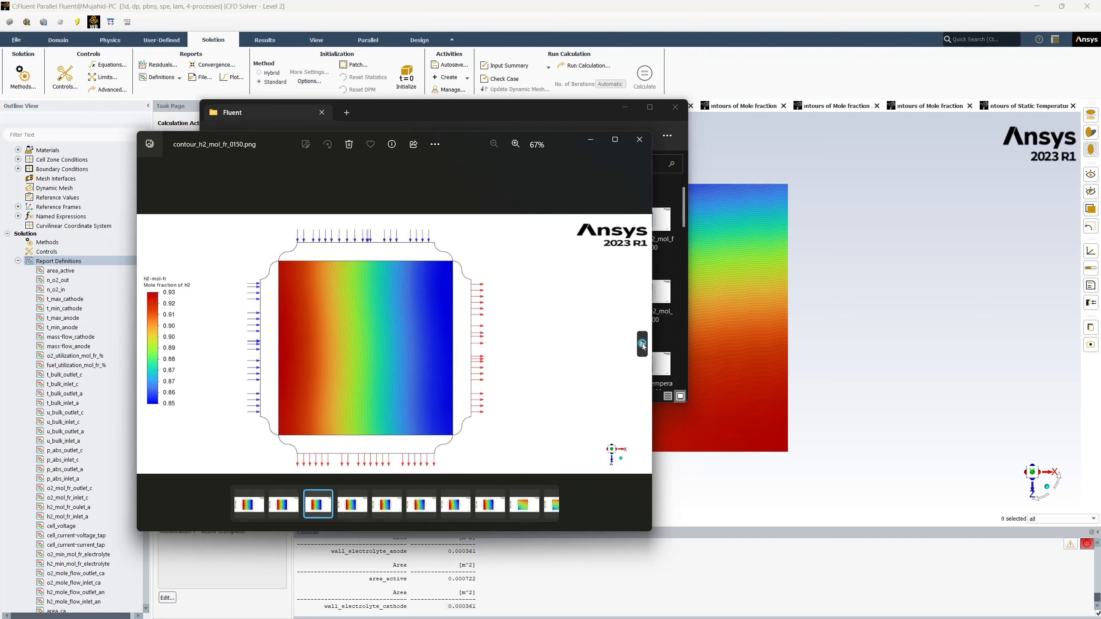
click(641, 344)
click(642, 344)
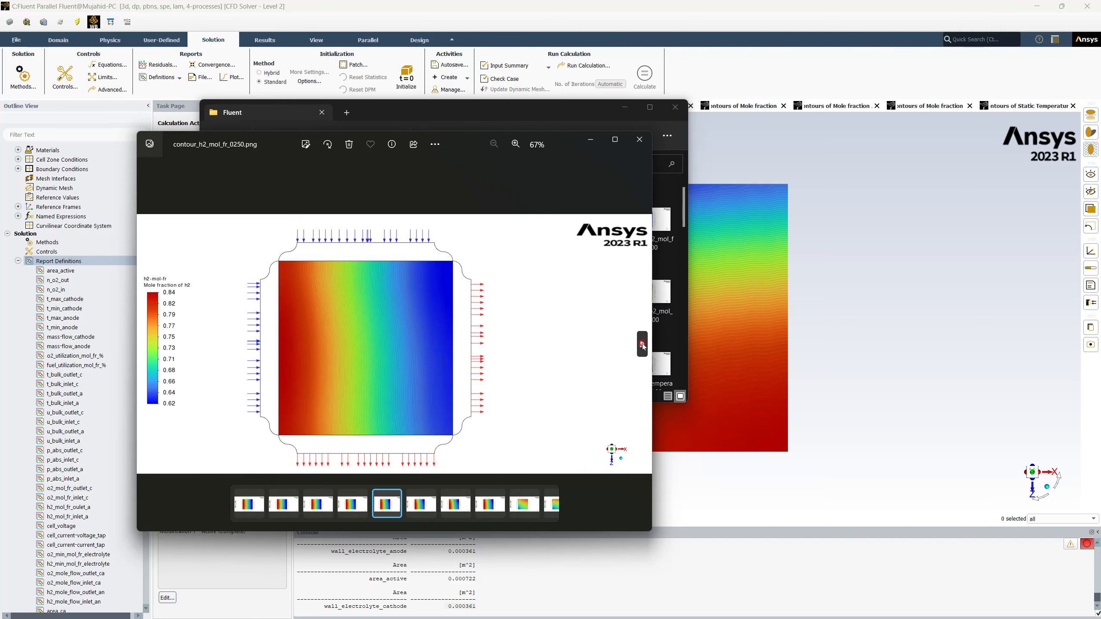